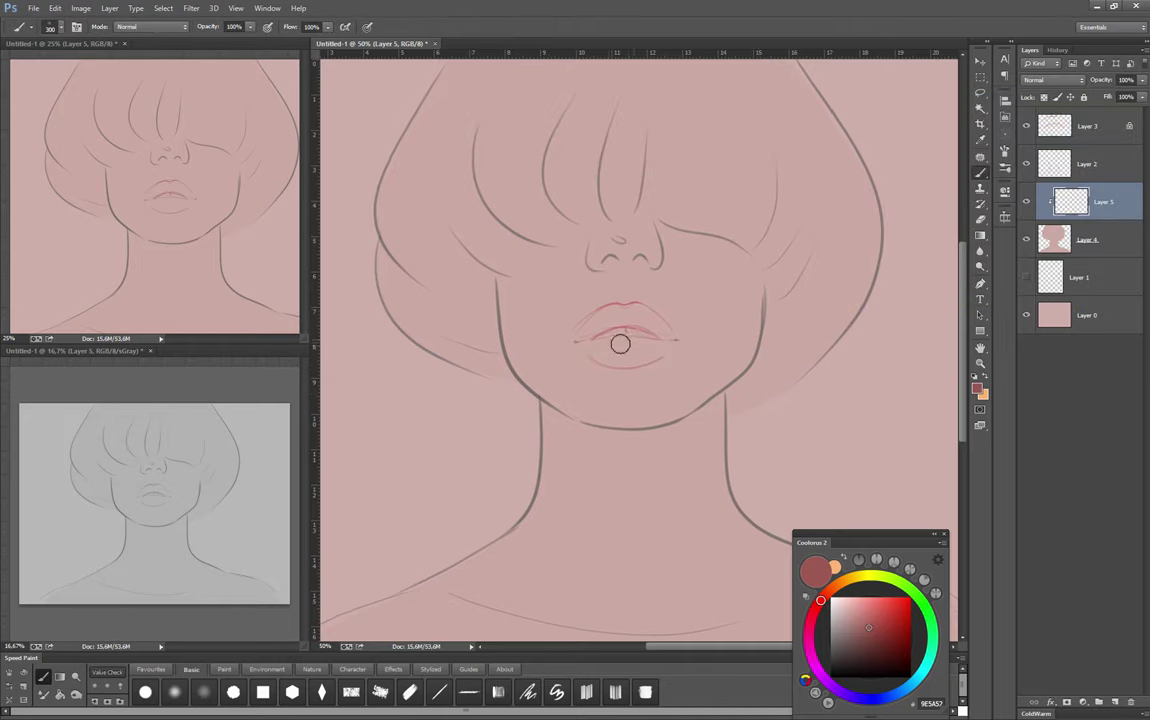
Paint a soft red base over the lips on Layer 5, deepening the upper lip and mouth corners with saturated red
{"action": "left_click_drag", "start_coordinate": [580, 325], "coordinate": [649, 334]}
{"action": "key", "text": "ctrl+plus"}
{"action": "left_click", "coordinate": [899, 617]}
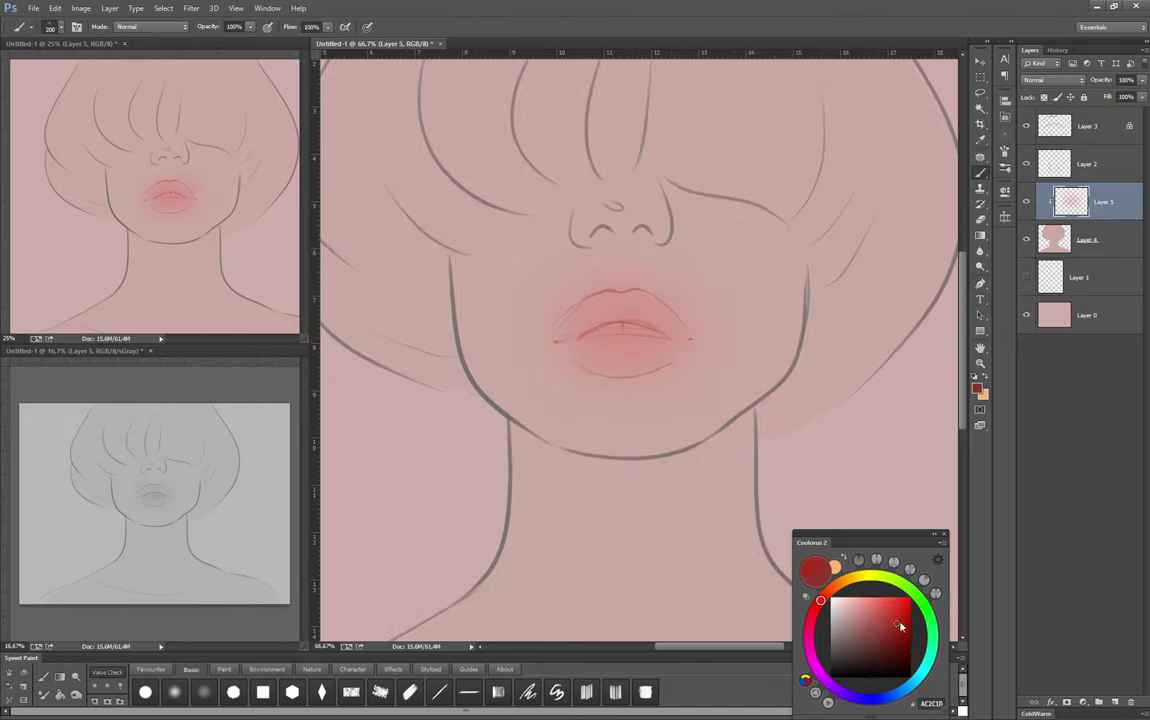
{"action": "key", "text": "bracketleft"}
{"action": "left_click_drag", "start_coordinate": [560, 300], "coordinate": [675, 336]}
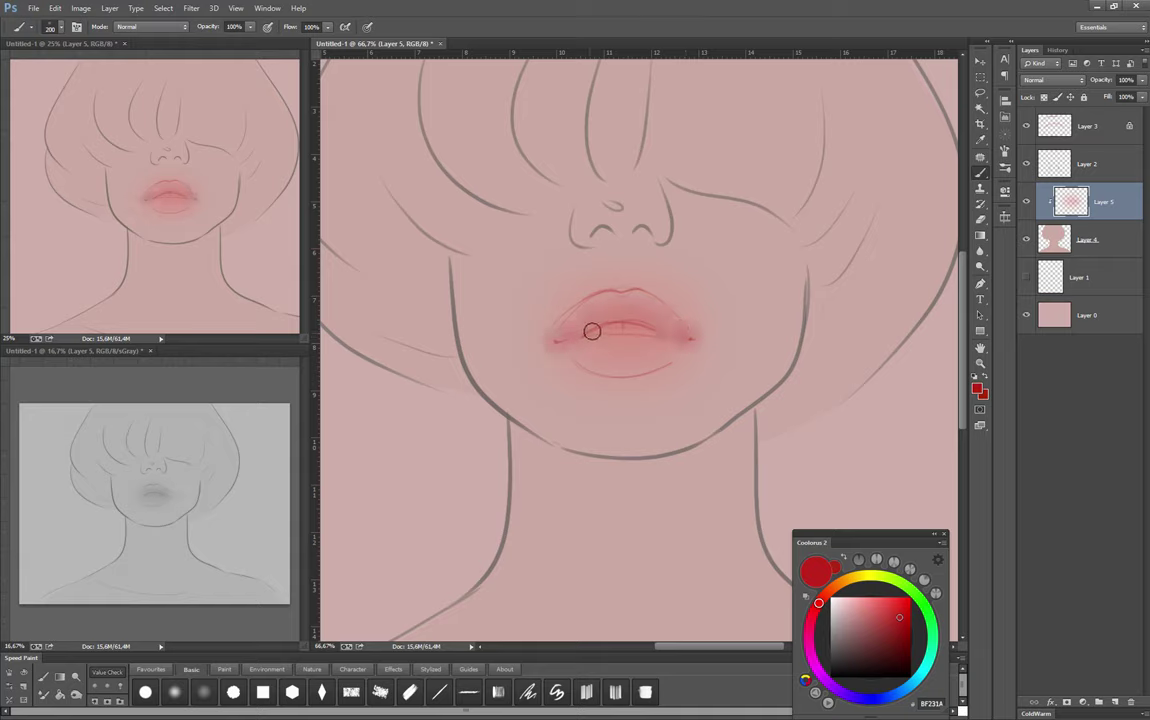
Paint orange into the middle of the lower lip and light pink along the upper lip's left edge with a smaller brush
{"action": "key", "text": "bracketleft"}
{"action": "key", "text": "bracketleft"}
{"action": "left_click_drag", "start_coordinate": [600, 341], "coordinate": [640, 345]}
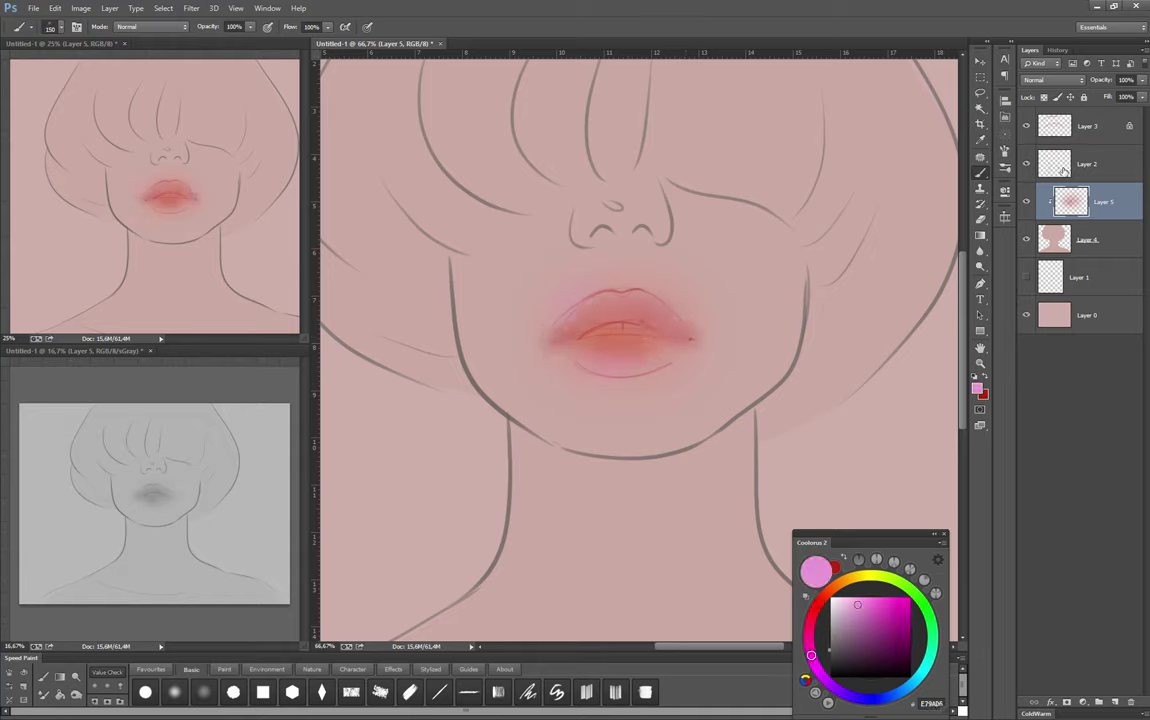
{"action": "key", "text": "bracketleft"}
Deepen the upper lip with dark red and partly erase the lip outline on Layer 3
{"action": "left_click", "coordinate": [596, 318], "text": "alt"}
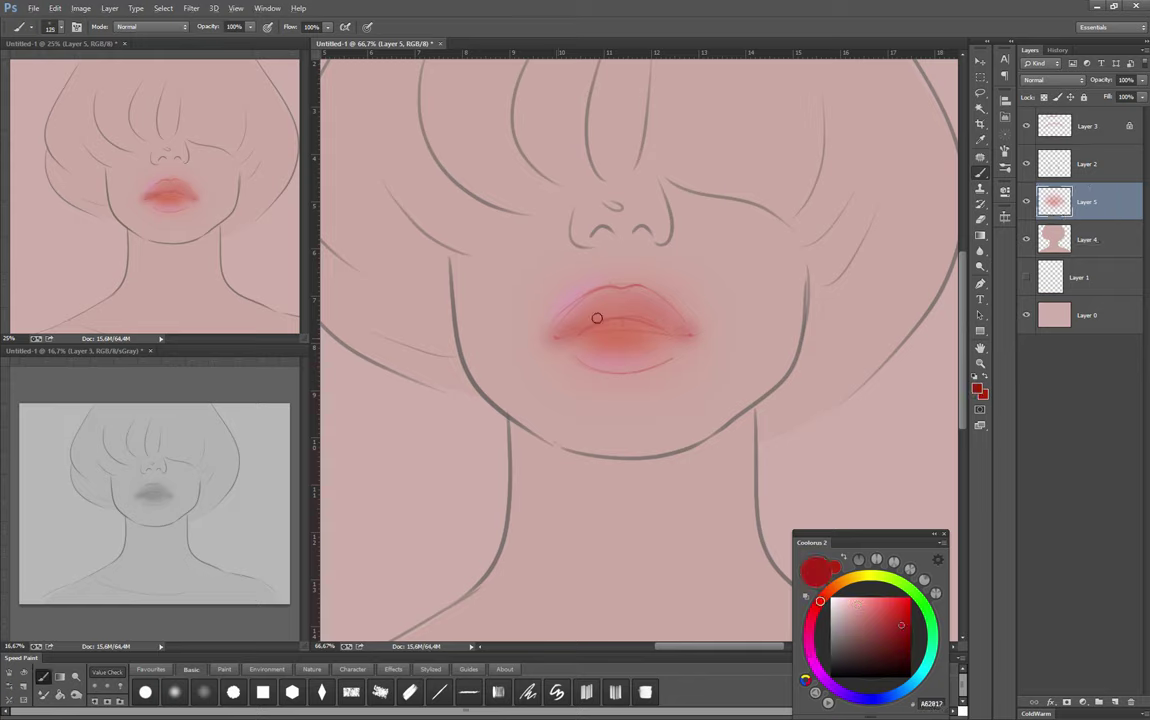
{"action": "key", "text": "bracketright"}
{"action": "key", "text": "bracketright"}
{"action": "left_click", "coordinate": [1085, 126]}
{"action": "key", "text": "e"}
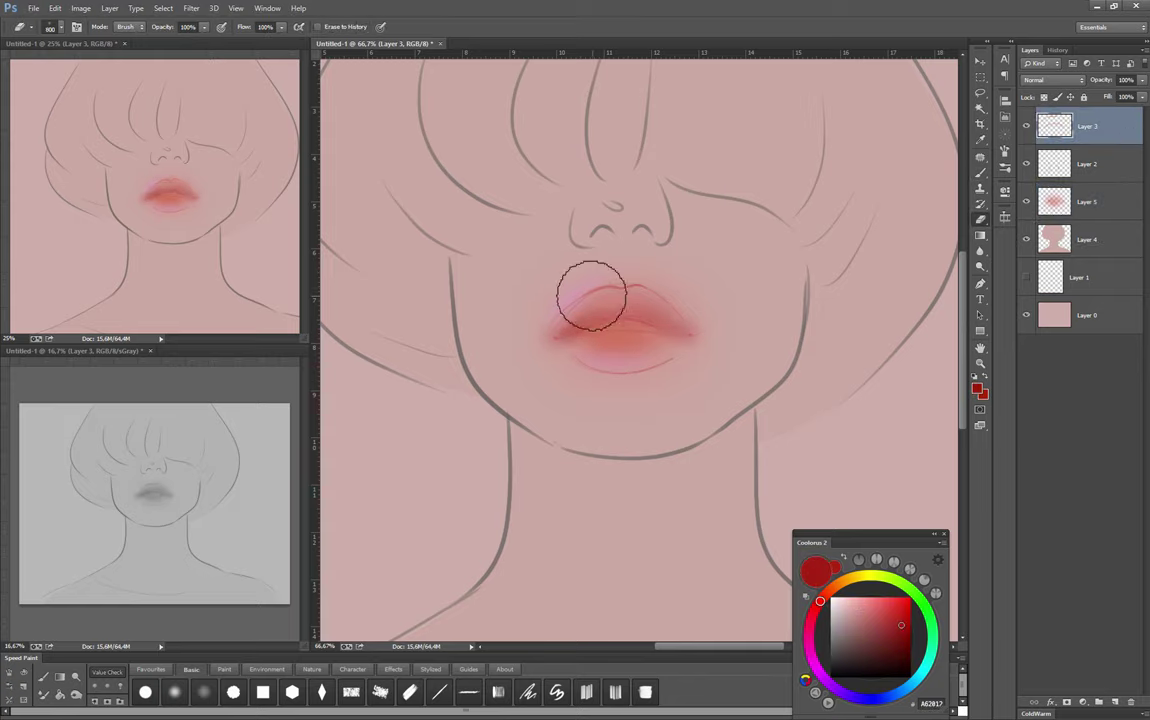
{"action": "key", "text": "b"}
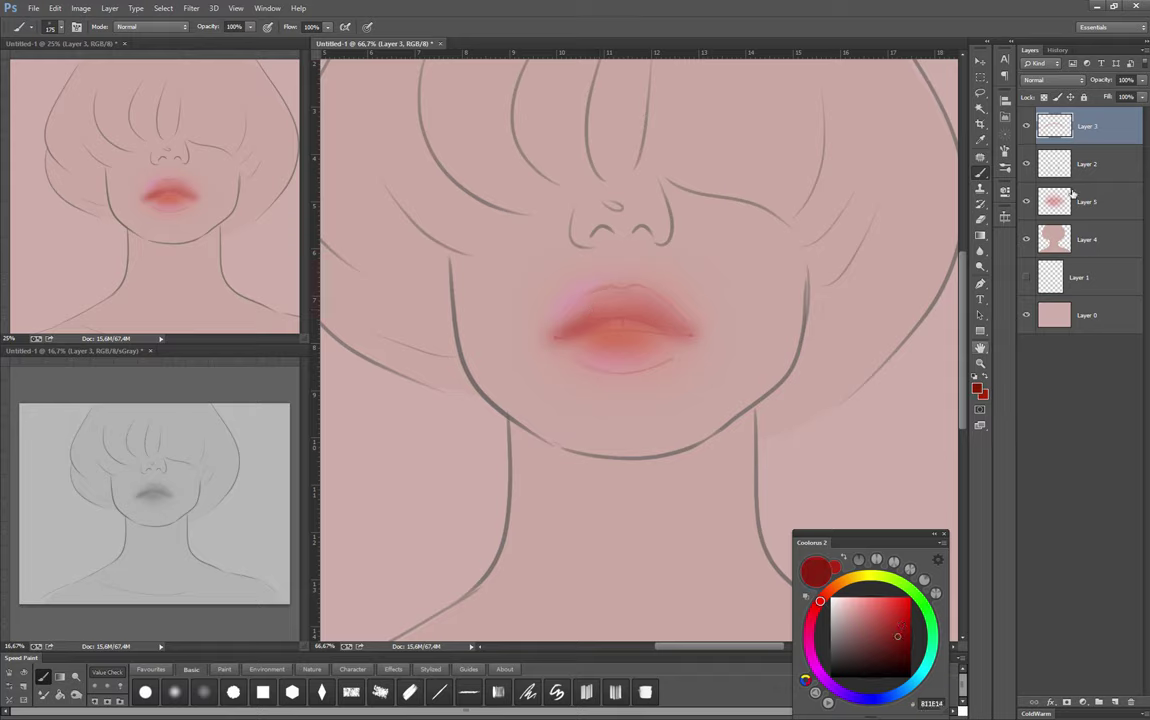
Paint a magenta shadow along the lower edge of the lower lip on Layer 5
{"action": "key", "text": "alt+bracketleft"}
{"action": "key", "text": "alt+bracketleft"}
{"action": "left_click_drag", "start_coordinate": [644, 371], "coordinate": [597, 372]}
{"action": "key", "text": "bracketright"}
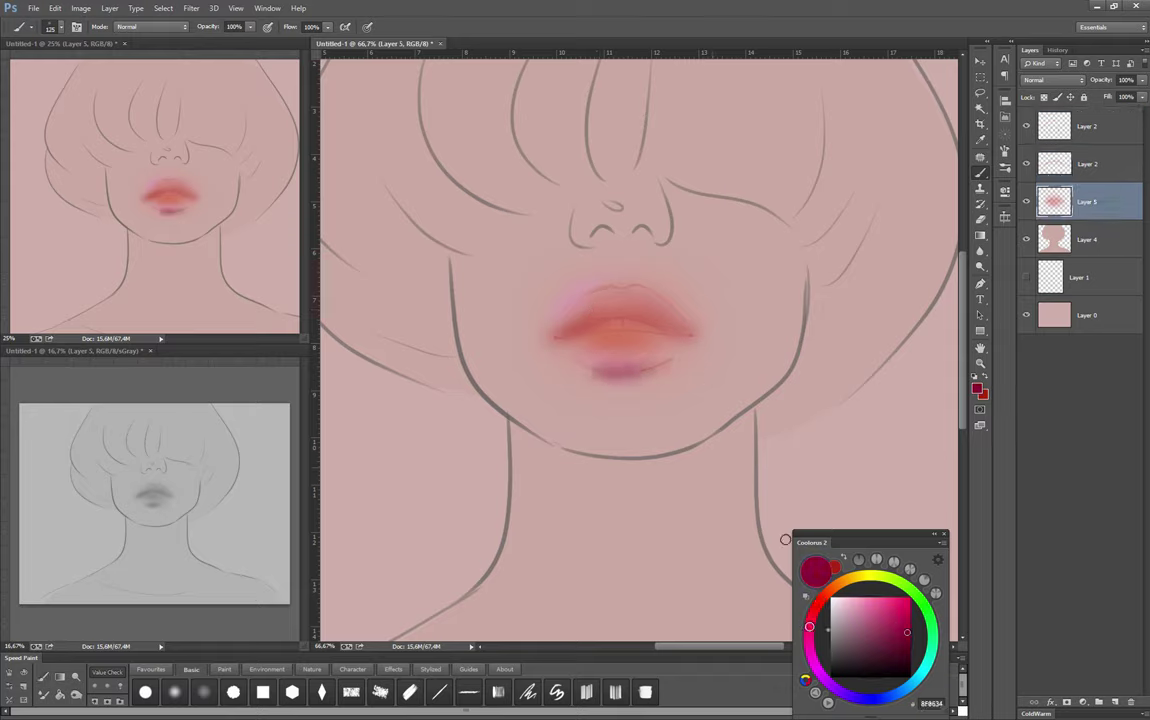
Darken the upper lip and corners with deep red, and refine the lower lip with sampled orange using a smaller brush
{"action": "key", "text": "bracketright"}
{"action": "left_click_drag", "start_coordinate": [564, 324], "coordinate": [639, 298]}
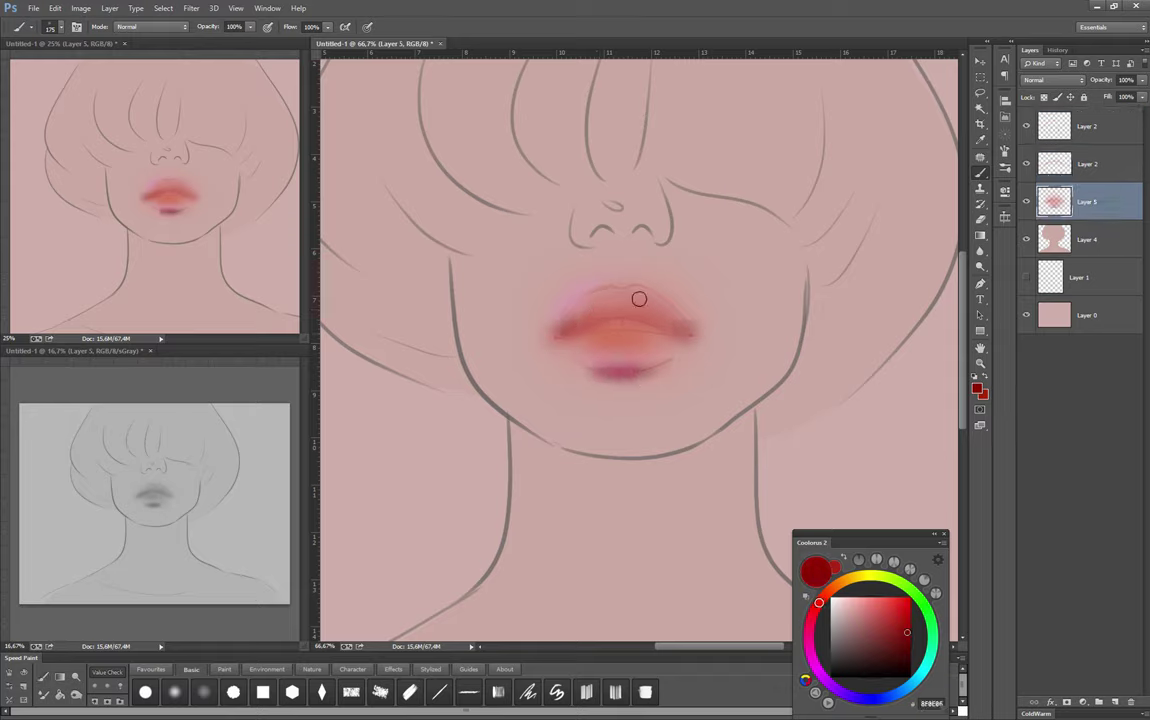
{"action": "left_click", "coordinate": [608, 339], "text": "alt"}
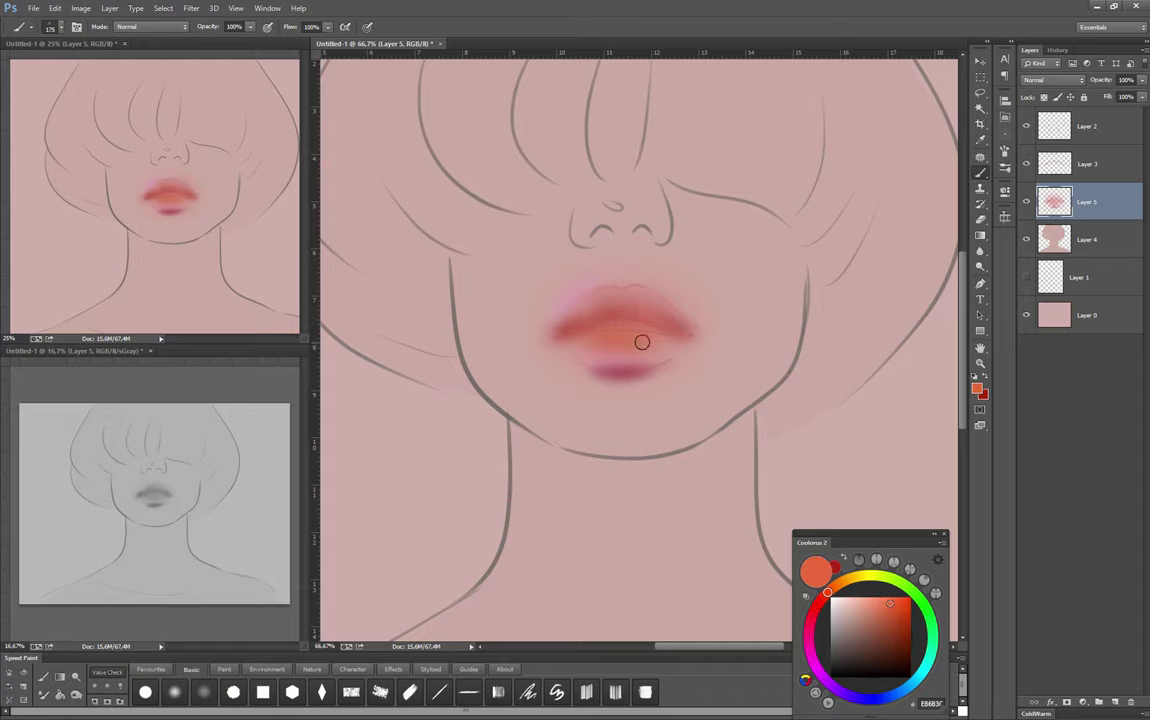
{"action": "key", "text": "bracketleft"}
{"action": "key", "text": "bracketleft"}
{"action": "key", "text": "bracketleft"}
{"action": "key", "text": "bracketleft"}
Save the document as lips-tut-01
{"action": "key", "text": "ctrl+shift+s"}
{"action": "type", "text": "lips-tut-01"}
{"action": "key", "text": "Return"}
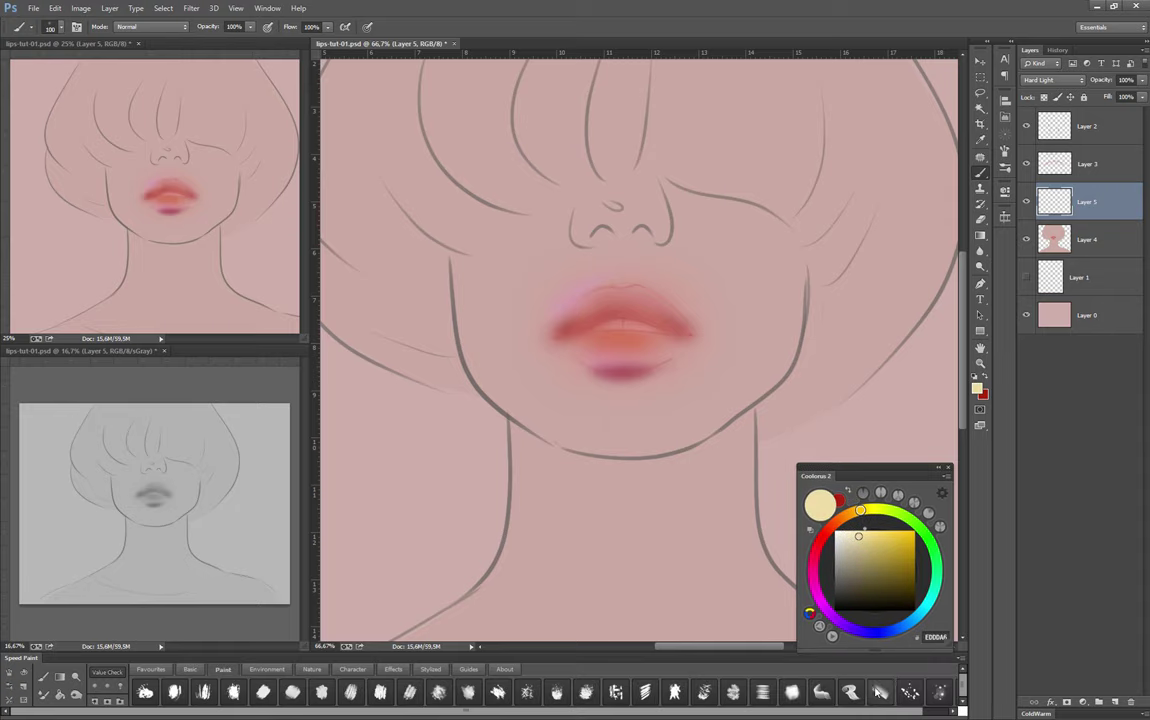
Paint small pale yellow highlights at both mouth corners with a flat paint brush on the Hard Light layer
{"action": "left_click", "coordinate": [879, 692]}
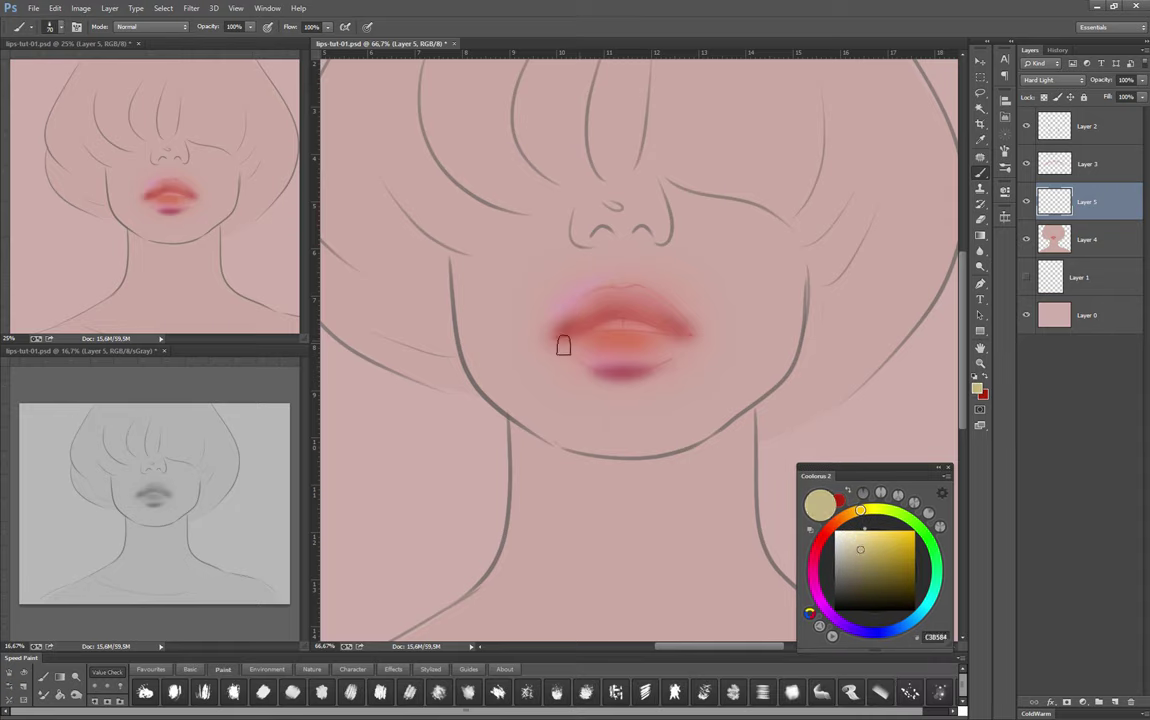
{"action": "left_click_drag", "start_coordinate": [553, 340], "coordinate": [560, 345]}
{"action": "left_click_drag", "start_coordinate": [688, 340], "coordinate": [695, 344]}
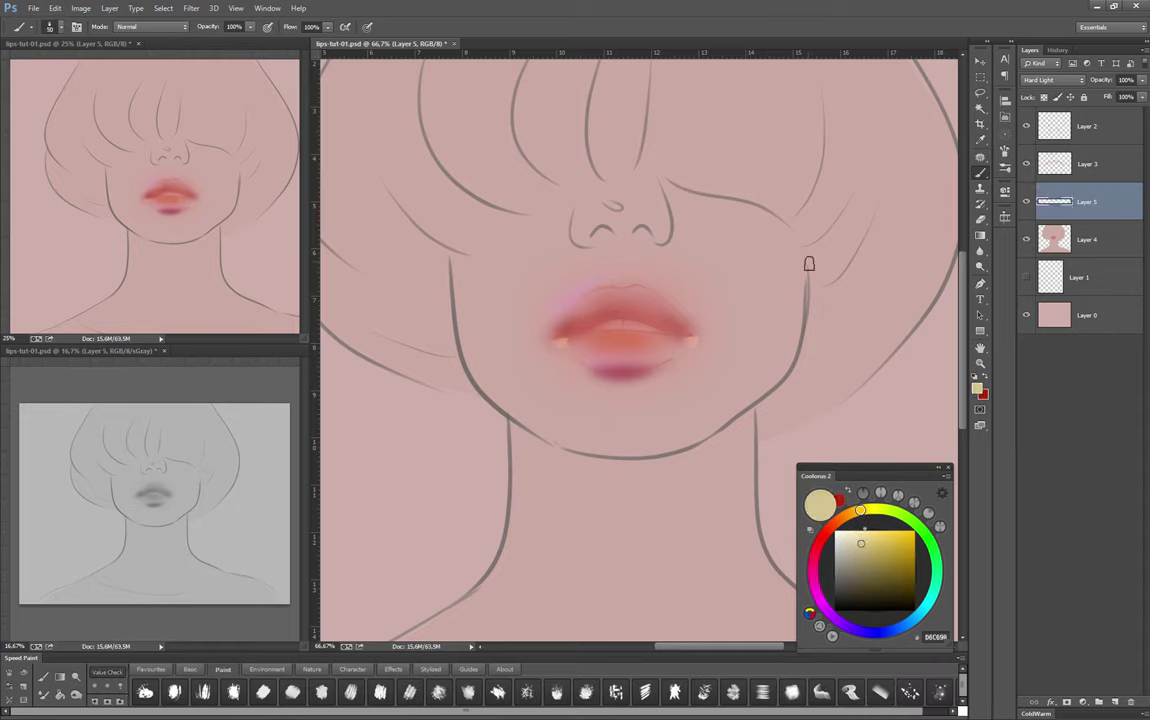
{"action": "left_click_drag", "start_coordinate": [408, 410], "coordinate": [439, 415]}
{"action": "key", "text": "ctrl+z"}
Paint speckled pink skin texture on the lower lip's left side and dark red accents at both mouth corners
{"action": "left_click", "coordinate": [821, 602]}
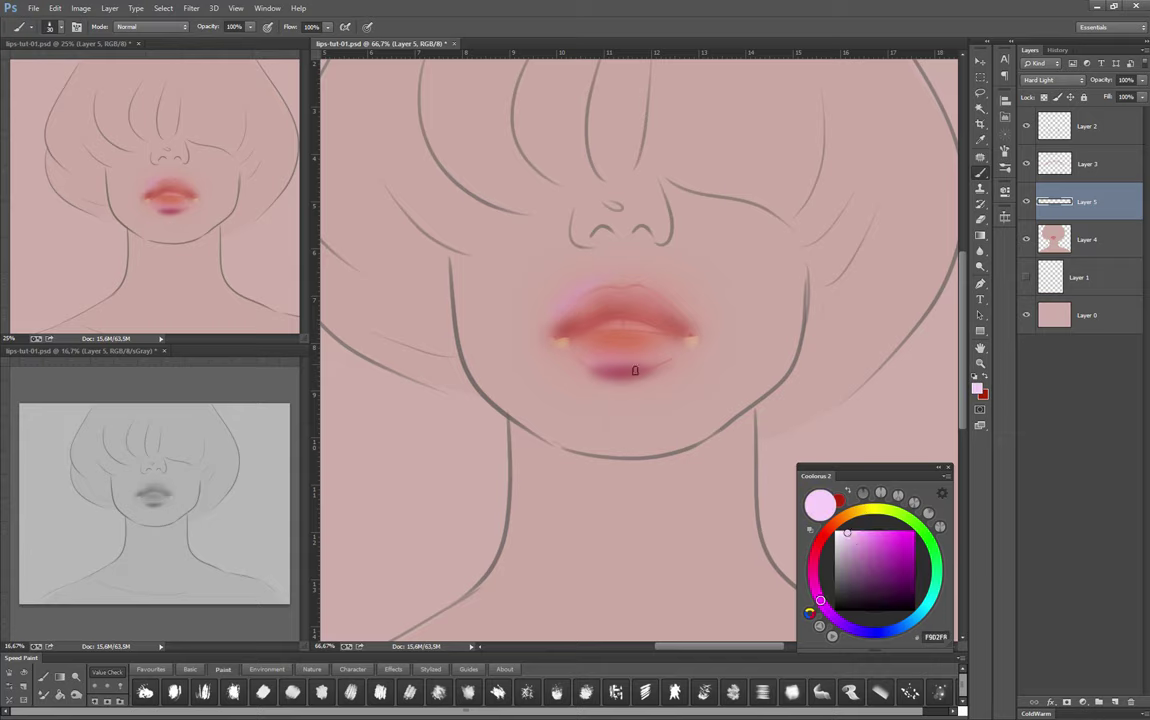
{"action": "left_click", "coordinate": [355, 669]}
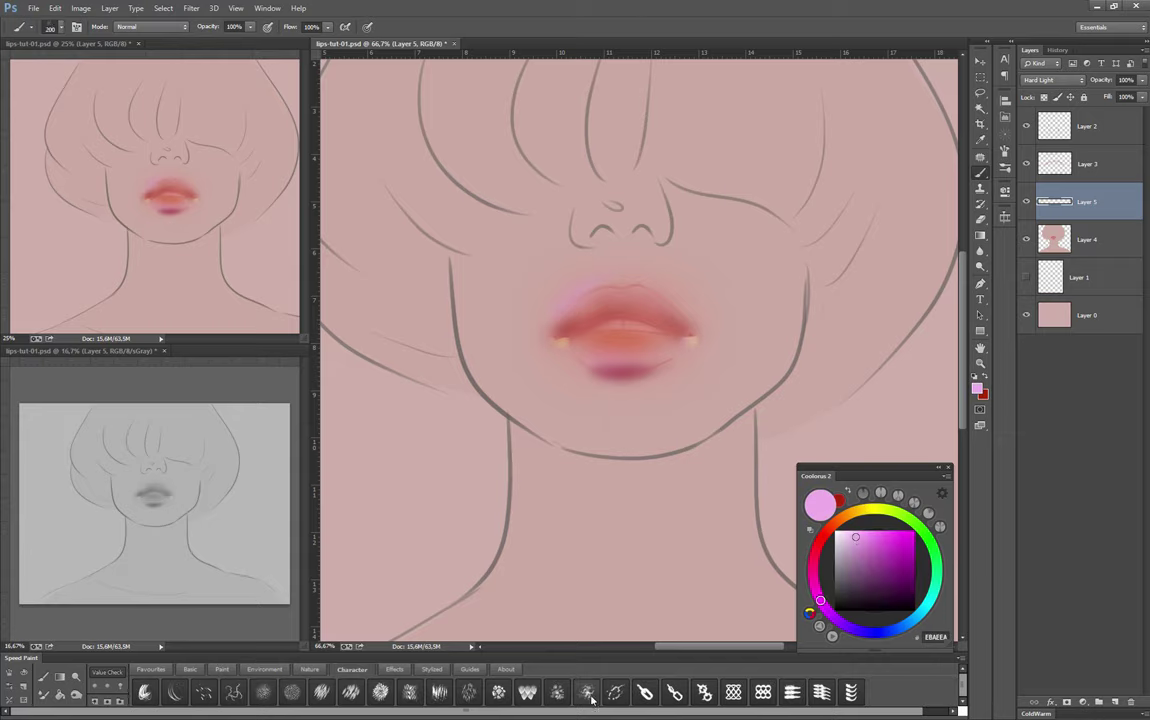
{"action": "left_click_drag", "start_coordinate": [622, 365], "coordinate": [650, 368]}
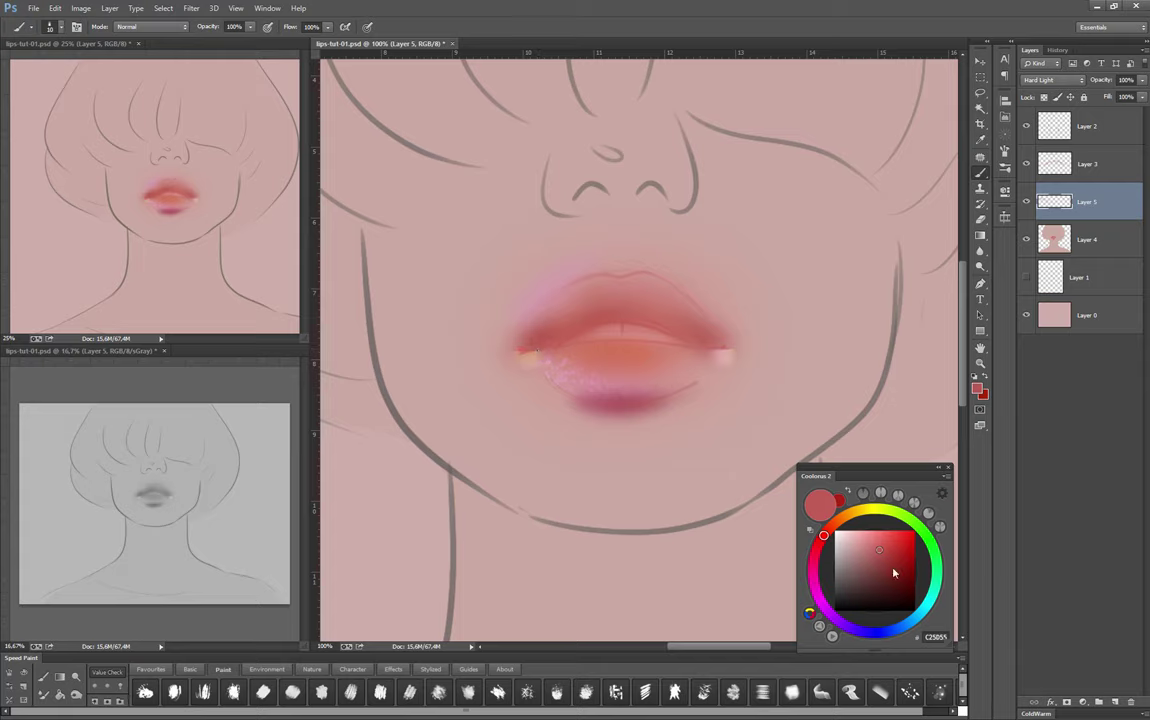
{"action": "left_click", "coordinate": [894, 573]}
{"action": "scroll", "coordinate": [664, 372], "scroll_direction": "down", "scroll_amount": 1}
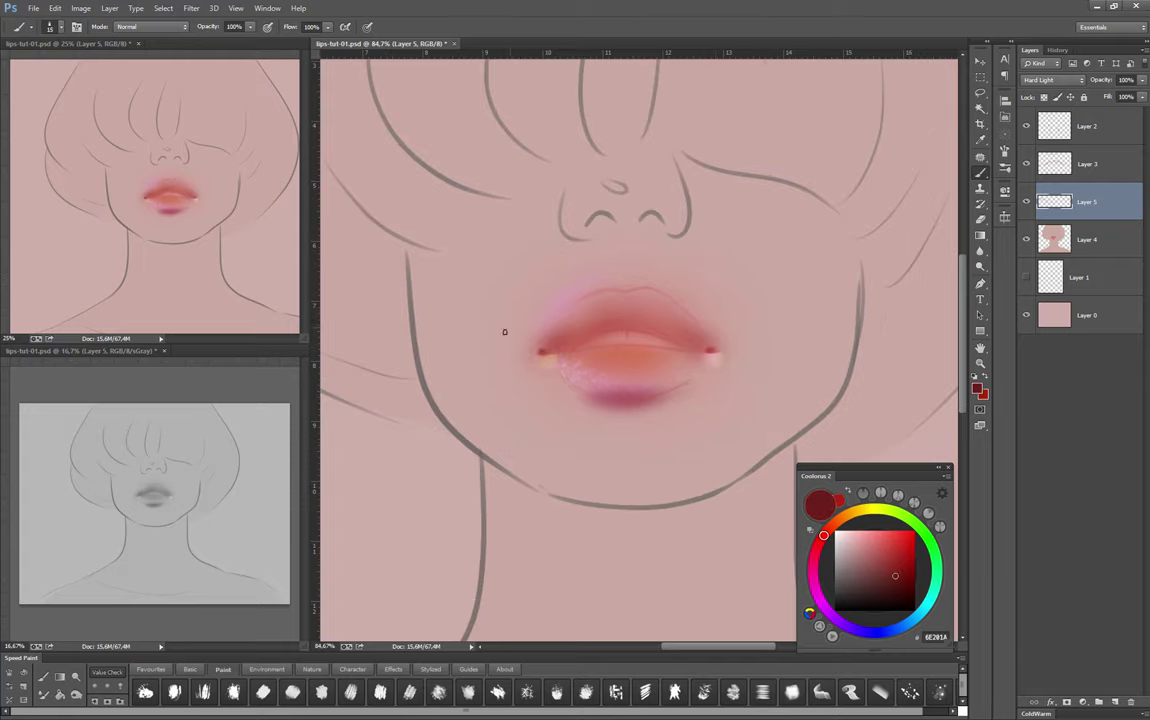
Move Layer 3 below Layer 5 and merge the lip sketch into Layer 4
{"action": "key", "text": "l"}
{"action": "scroll", "coordinate": [604, 328], "scroll_direction": "up", "scroll_amount": 3}
{"action": "left_click_drag", "start_coordinate": [1055, 163], "coordinate": [1051, 215]}
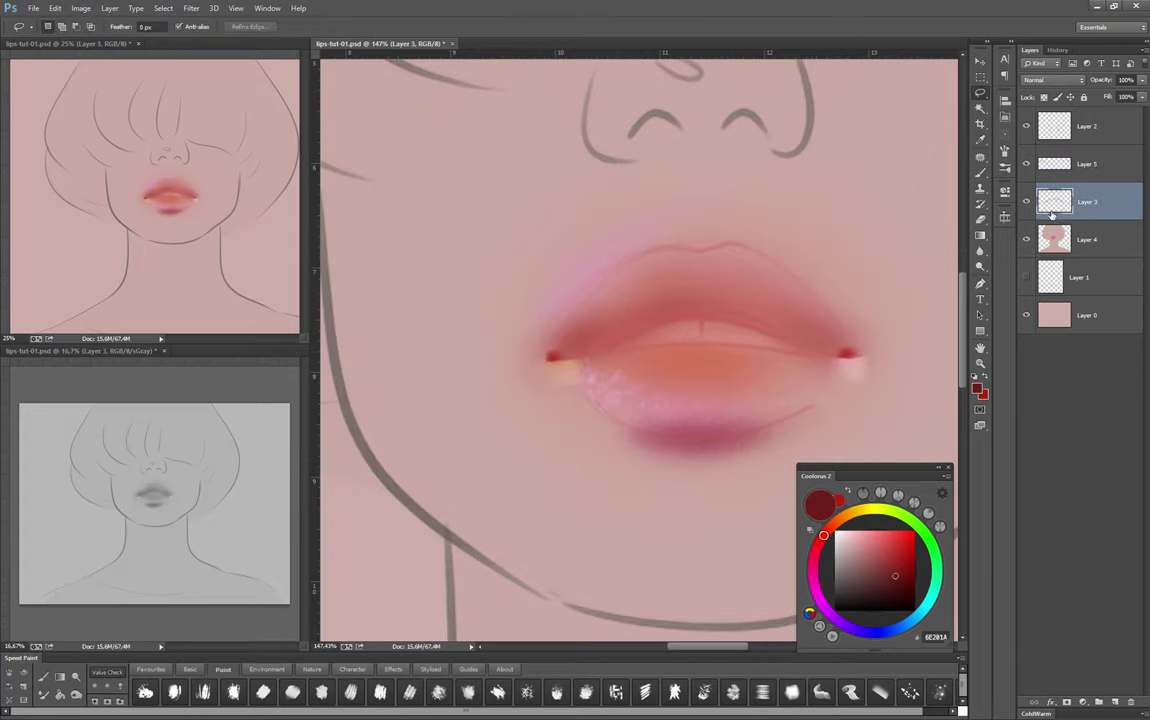
{"action": "key", "text": "Delete"}
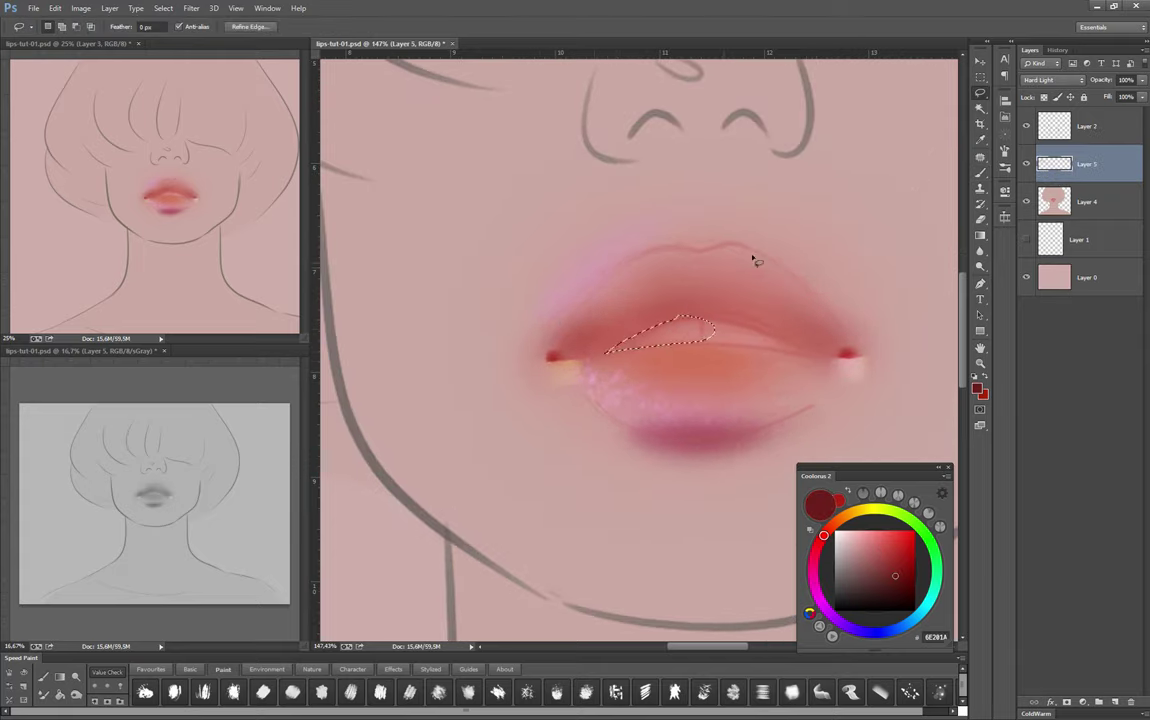
Shade the edges of the mouth opening dark red under the upper lip and clear the lasso selection
{"action": "key", "text": "ctrl+d"}
{"action": "key", "text": "b"}
{"action": "scroll", "coordinate": [606, 380], "scroll_direction": "down", "scroll_amount": 4}
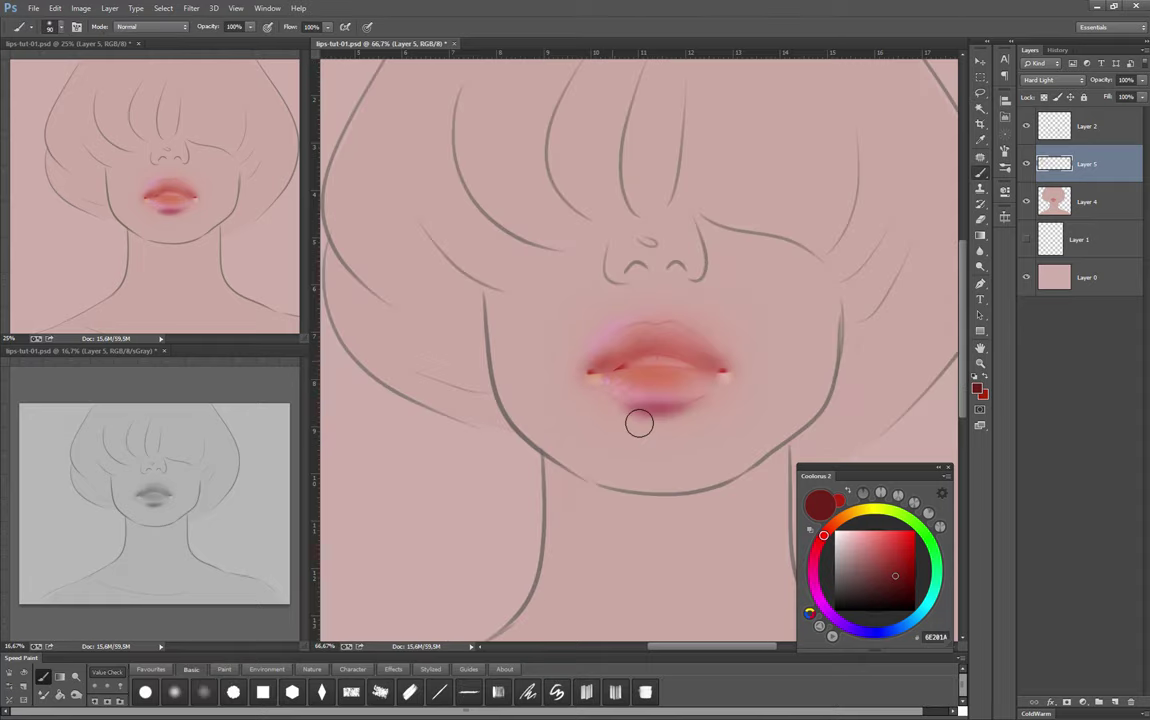
{"action": "key", "text": "bracketright"}
{"action": "key", "text": "bracketright"}
{"action": "left_click", "coordinate": [690, 404], "text": "alt"}
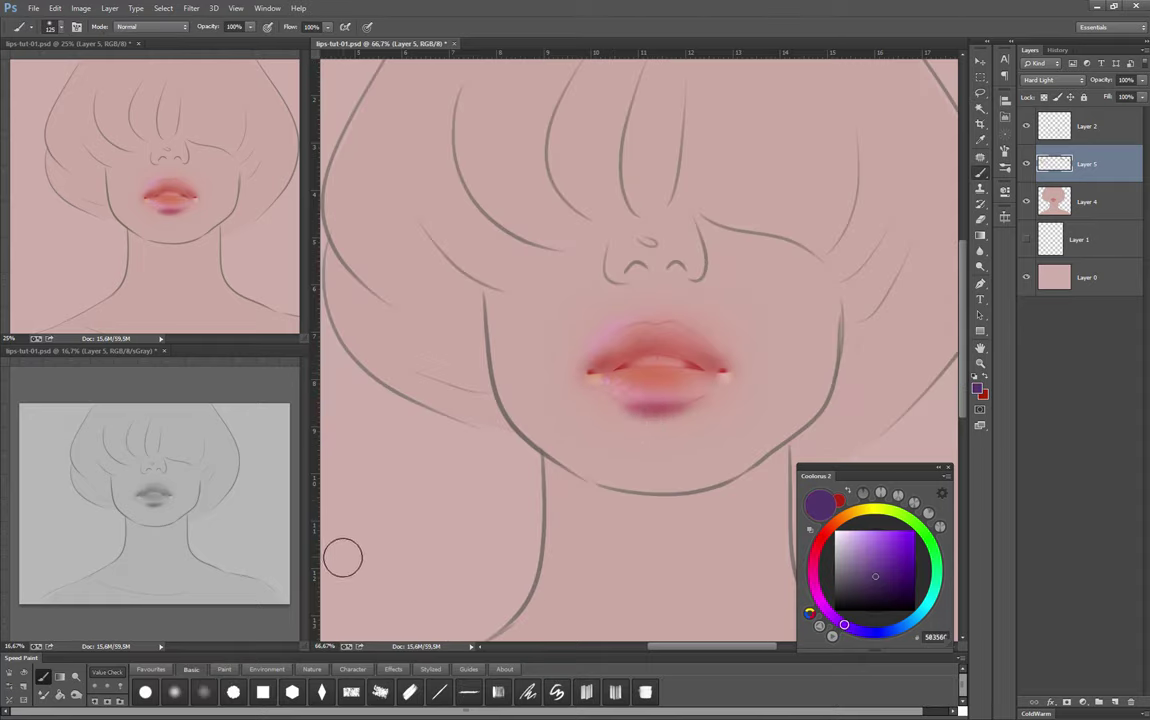
Paint muted red softly around the mouth corners and over the upper lip
{"action": "scroll", "coordinate": [653, 370], "scroll_direction": "up", "scroll_amount": 3}
{"action": "scroll", "coordinate": [498, 393], "scroll_direction": "down", "scroll_amount": 2}
{"action": "left_click", "coordinate": [495, 393], "text": "alt"}
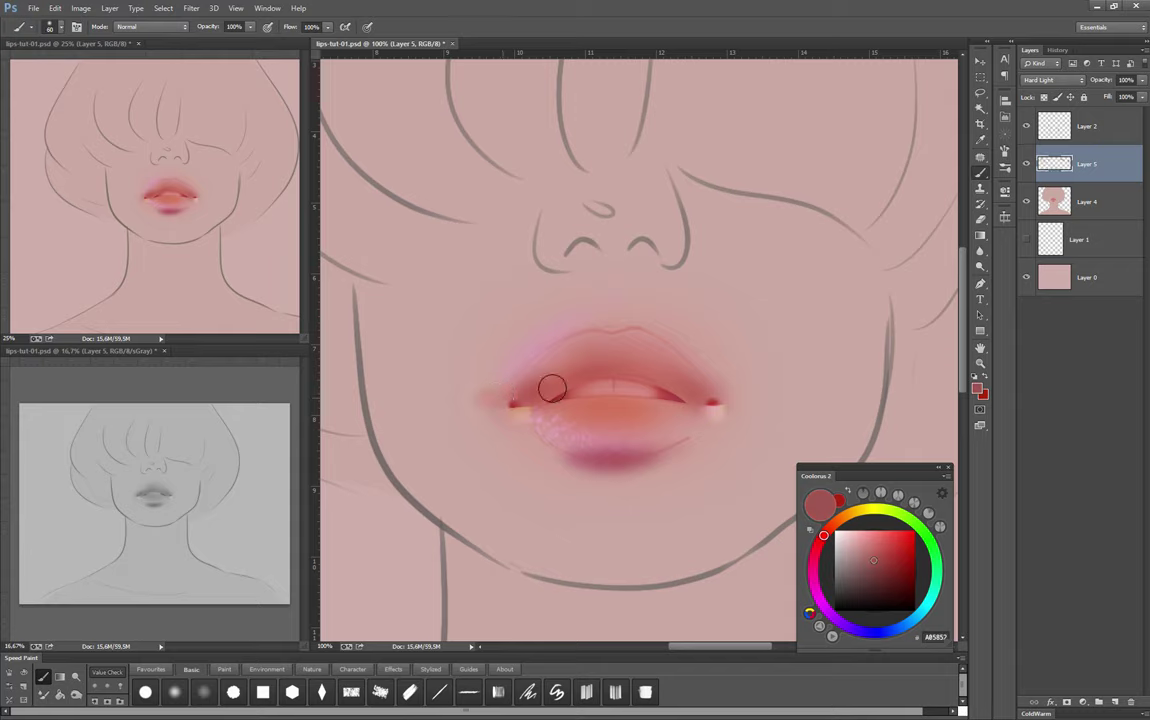
{"action": "scroll", "coordinate": [509, 390], "scroll_direction": "down", "scroll_amount": 2}
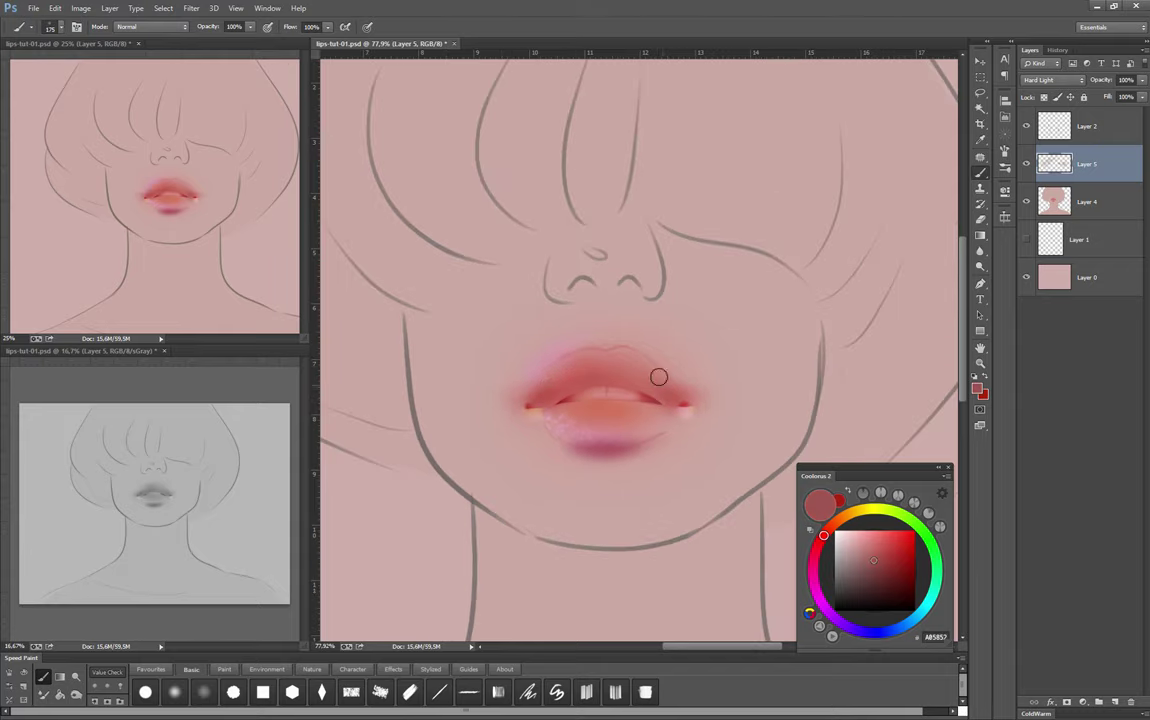
Paint a soft dark red shadow in the groove between the nose and upper lip with a larger brush
{"action": "left_click", "coordinate": [880, 576]}
{"action": "key", "text": "bracketright"}
{"action": "key", "text": "bracketright"}
{"action": "key", "text": "bracketright"}
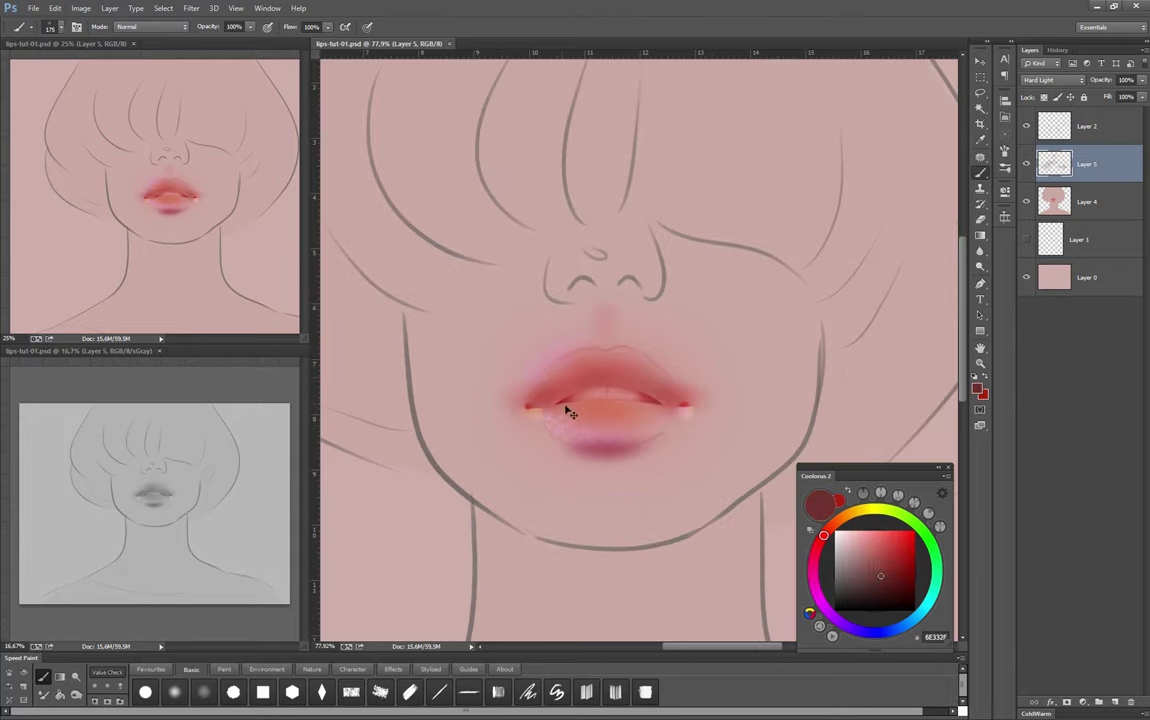
Darken the upper lip's inner edge and mouth corners with dark maroon and brown tones
{"action": "left_click", "coordinate": [648, 396], "text": "alt"}
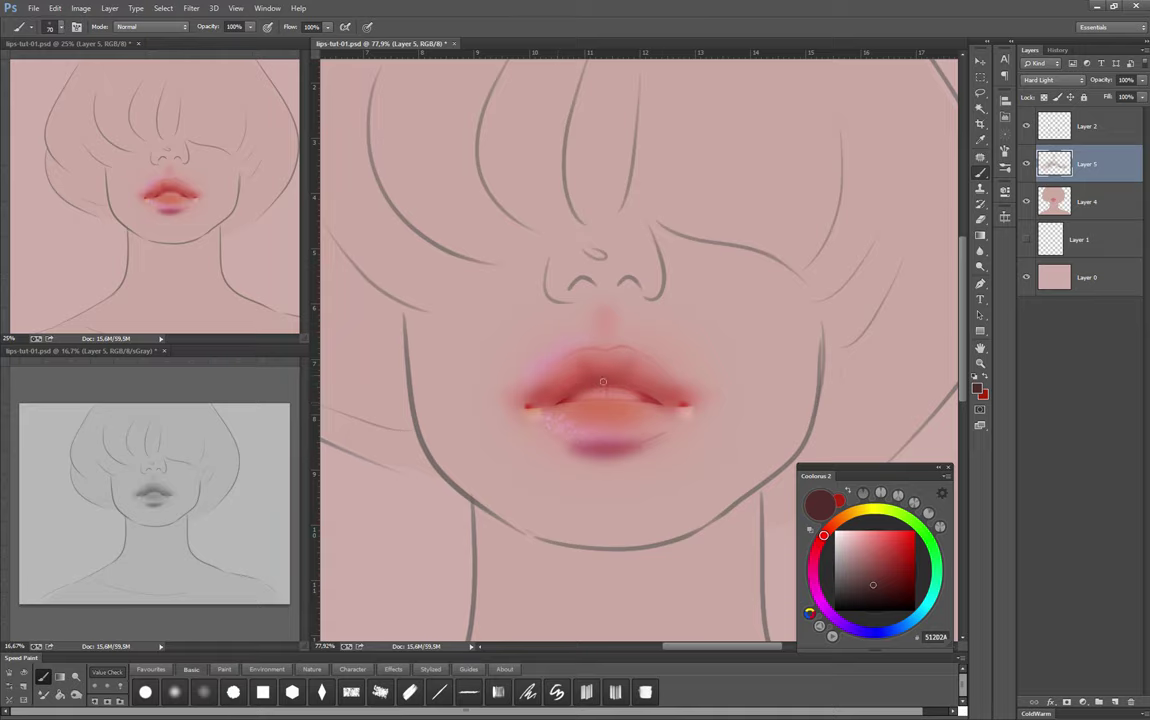
{"action": "key", "text": "bracketright"}
{"action": "key", "text": "bracketright"}
{"action": "key", "text": "bracketright"}
{"action": "key", "text": "bracketright"}
{"action": "key", "text": "bracketright"}
{"action": "key", "text": "bracketright"}
{"action": "left_click", "coordinate": [709, 415], "text": "alt"}
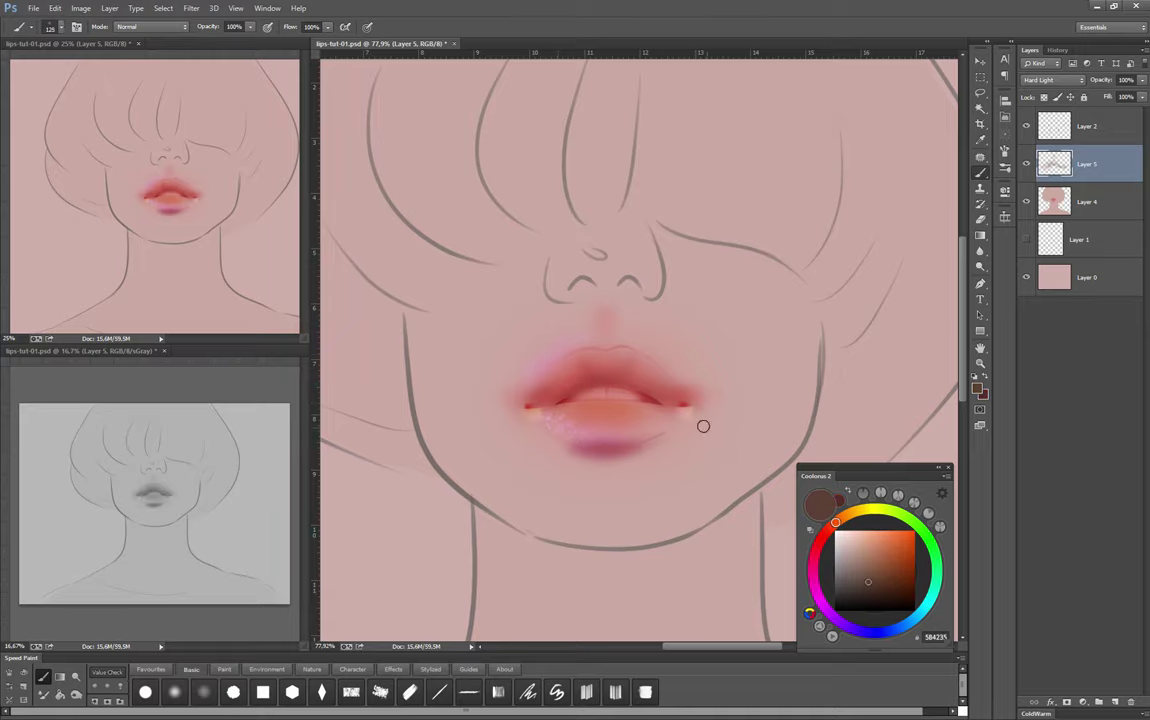
Paint a pale beige highlight along the upper lip's left border with a flat paint brush on a Normal-mode layer
{"action": "left_click", "coordinate": [223, 669]}
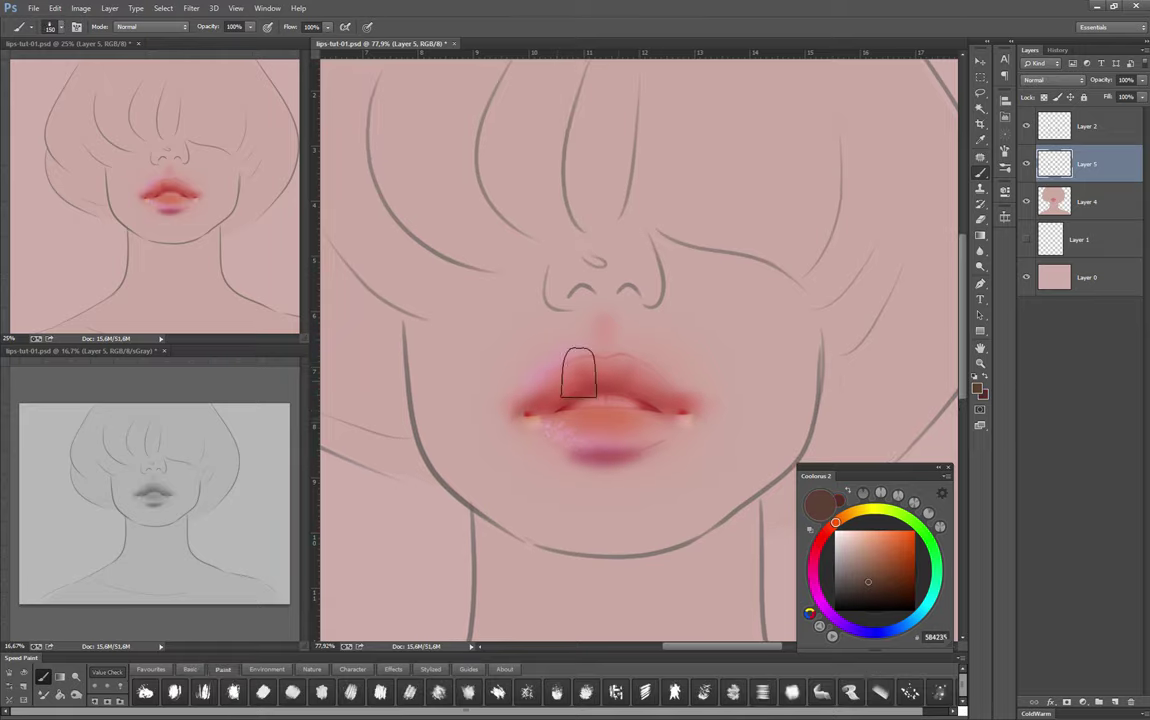
{"action": "left_click", "coordinate": [526, 398], "text": "alt"}
{"action": "left_click", "coordinate": [854, 545]}
{"action": "scroll", "coordinate": [472, 398], "scroll_direction": "right", "scroll_amount": 1}
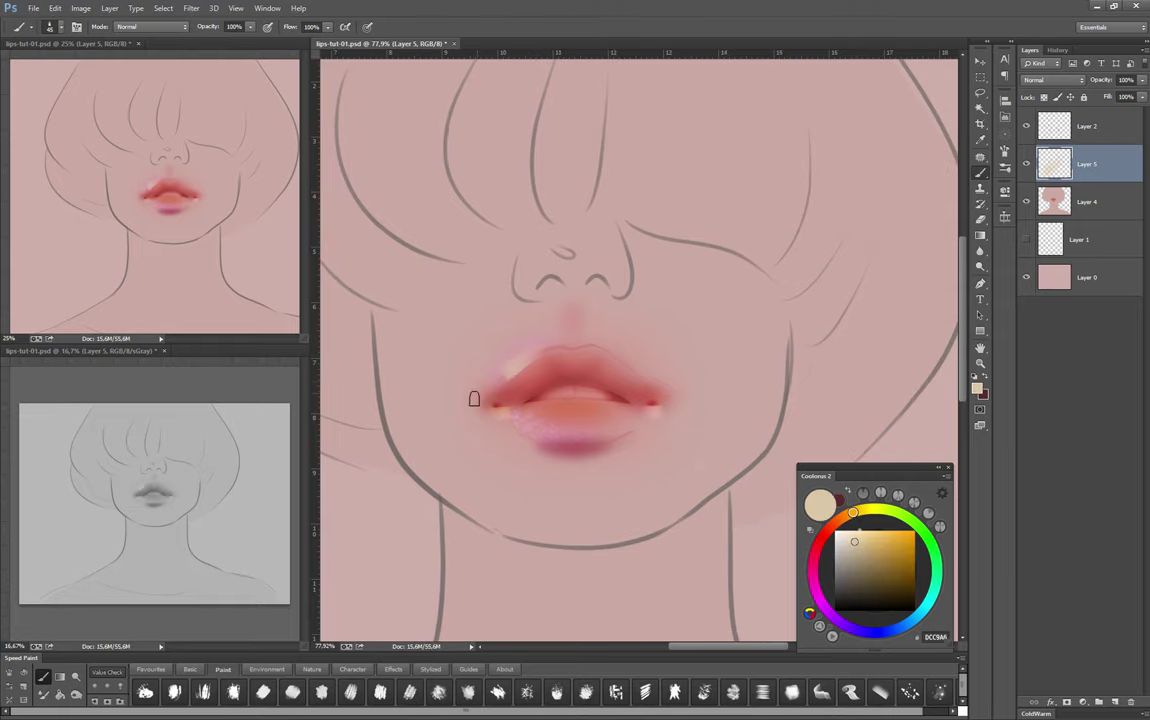
{"action": "key", "text": "bracketleft"}
{"action": "key", "text": "bracketleft"}
Blend the highlight into the upper lip and left mouth corner with sampled pinks and a soft brush
{"action": "left_click", "coordinate": [492, 388], "text": "alt"}
{"action": "left_click_drag", "start_coordinate": [513, 367], "coordinate": [562, 362]}
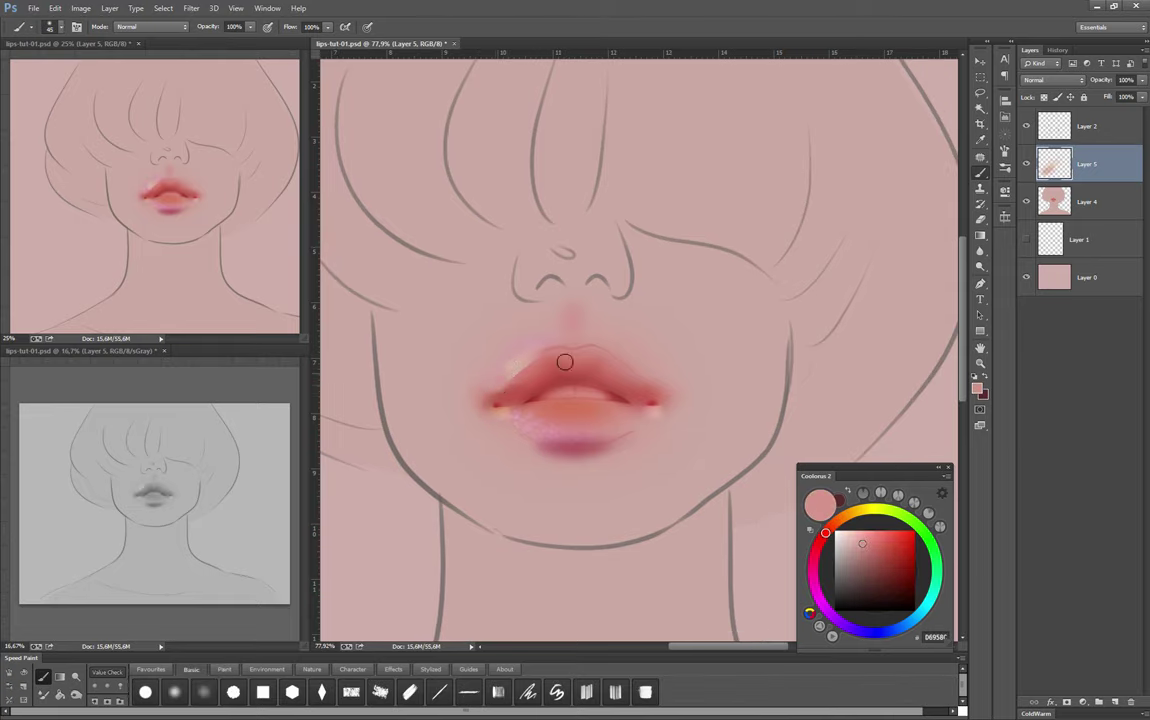
{"action": "left_click", "coordinate": [516, 365], "text": "alt"}
{"action": "key", "text": "bracketright"}
{"action": "key", "text": "bracketright"}
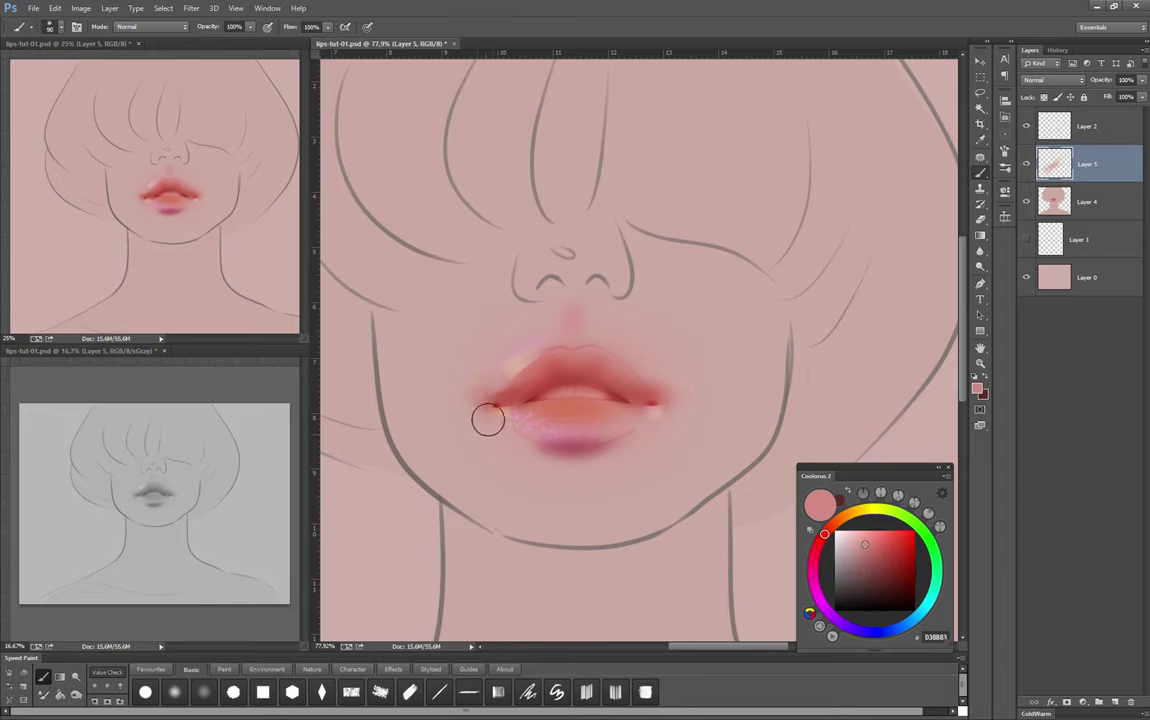
{"action": "left_click", "coordinate": [488, 416], "text": "alt"}
Create a new layer below Layer 5, clip it to Layer 4, and tint the left cheek and jaw soft red
{"action": "key", "text": "ctrl+shift+alt+n"}
{"action": "scroll", "coordinate": [513, 435], "scroll_direction": "down", "scroll_amount": 3}
{"action": "key", "text": "bracketright"}
{"action": "key", "text": "bracketright"}
{"action": "key", "text": "bracketright"}
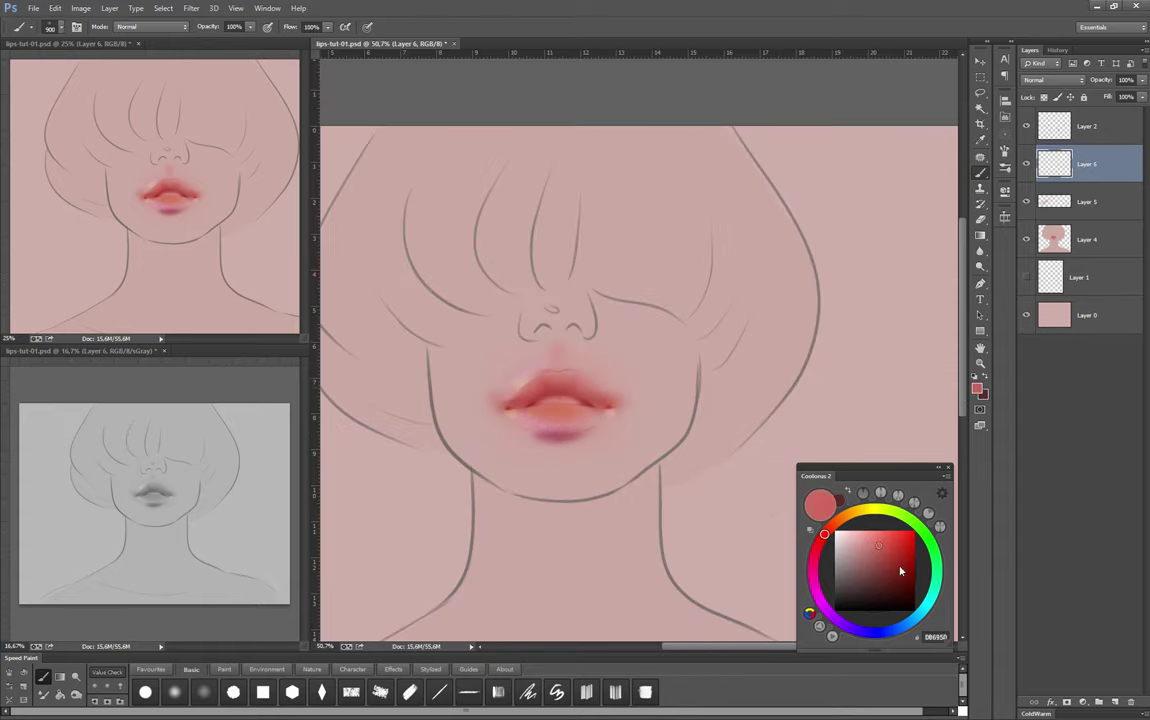
{"action": "left_click", "coordinate": [511, 408], "text": "alt"}
{"action": "key", "text": "bracketright"}
{"action": "key", "text": "bracketright"}
{"action": "key", "text": "bracketright"}
{"action": "key", "text": "ctrl+bracketleft"}
{"action": "key", "text": "ctrl+alt+g"}
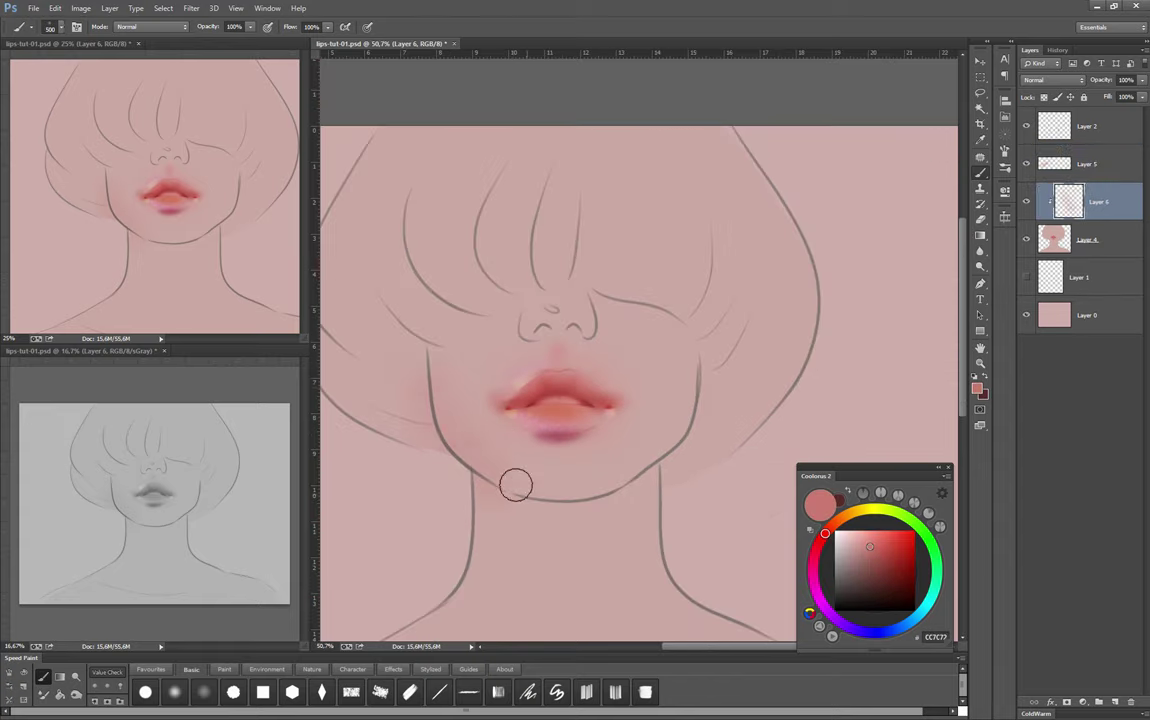
Shade the jawline, chin and nose with soft muted red using a large brush
{"action": "mouse_move", "coordinate": [513, 481]}
{"action": "left_mouse_down"}
{"action": "mouse_move", "coordinate": [688, 393]}
{"action": "mouse_move", "coordinate": [559, 496]}
{"action": "left_mouse_up"}
{"action": "left_click", "coordinate": [528, 328], "text": "alt"}
{"action": "key", "text": "bracketright"}
{"action": "key", "text": "bracketright"}
{"action": "key", "text": "bracketright"}
{"action": "key", "text": "bracketright"}
{"action": "scroll", "coordinate": [490, 297], "scroll_direction": "down", "scroll_amount": 2}
Paint the hair with soft blue and violet tones using a large brush
{"action": "left_click", "coordinate": [838, 500]}
{"action": "mouse_move", "coordinate": [575, 175]}
{"action": "left_mouse_down"}
{"action": "mouse_move", "coordinate": [808, 282]}
{"action": "mouse_move", "coordinate": [470, 362]}
{"action": "mouse_move", "coordinate": [621, 226]}
{"action": "mouse_move", "coordinate": [640, 312]}
{"action": "left_mouse_up"}
{"action": "left_click", "coordinate": [892, 633]}
{"action": "left_click", "coordinate": [888, 630]}
{"action": "mouse_move", "coordinate": [600, 250]}
{"action": "left_mouse_down"}
{"action": "mouse_move", "coordinate": [680, 252]}
{"action": "mouse_move", "coordinate": [567, 249]}
{"action": "mouse_move", "coordinate": [747, 382]}
{"action": "mouse_move", "coordinate": [660, 326]}
{"action": "left_mouse_up"}
{"action": "key", "text": "bracketright"}
{"action": "key", "text": "bracketright"}
{"action": "key", "text": "bracketright"}
{"action": "key", "text": "bracketright"}
{"action": "key", "text": "bracketright"}
Blend sampled muted red into the lower face and beneath the chin with a smaller brush
{"action": "left_click", "coordinate": [660, 326], "text": "alt"}
{"action": "key", "text": "bracketleft"}
{"action": "key", "text": "bracketleft"}
{"action": "key", "text": "bracketleft"}
{"action": "key", "text": "bracketleft"}
{"action": "key", "text": "bracketleft"}
{"action": "key", "text": "bracketleft"}
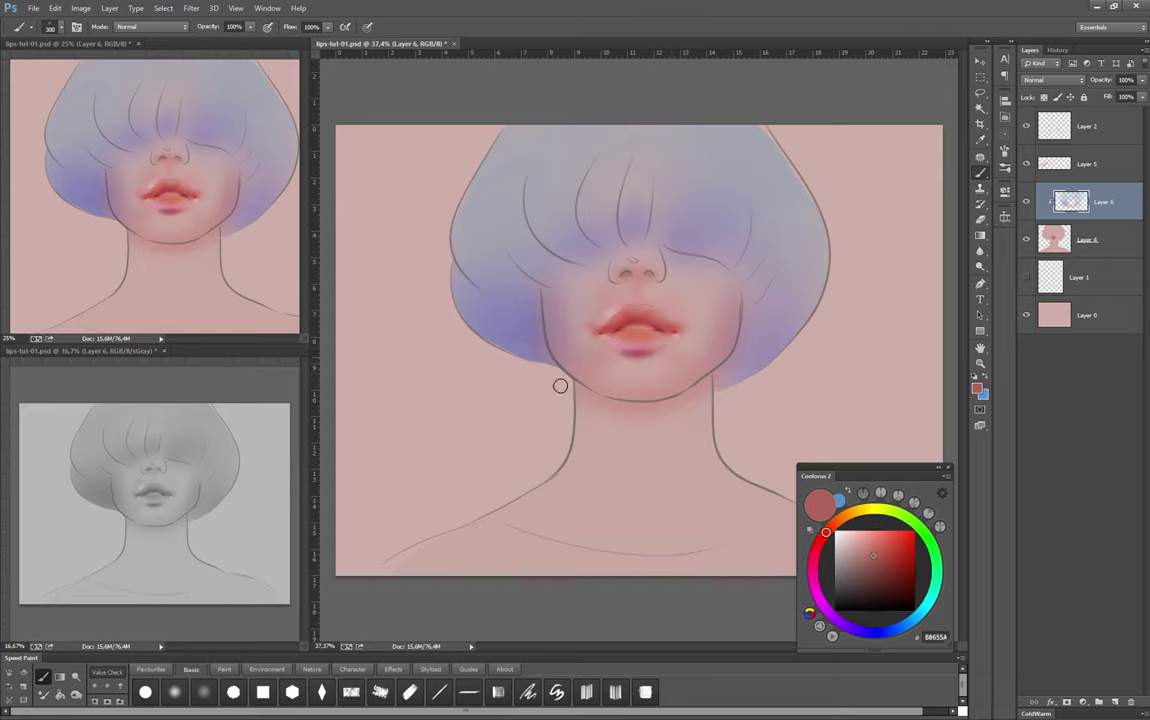
Compare the artwork with Layer 6 hidden and shown, and merge it into Layer 4
{"action": "left_click", "coordinate": [1026, 201]}
{"action": "left_click", "coordinate": [1026, 201]}
{"action": "key", "text": "ctrl+e"}
Paint thin dark purple accents along the mouth opening on Layer 5 with a fine brush
{"action": "left_click", "coordinate": [1085, 163]}
{"action": "scroll", "coordinate": [640, 309], "scroll_direction": "up", "scroll_amount": 5}
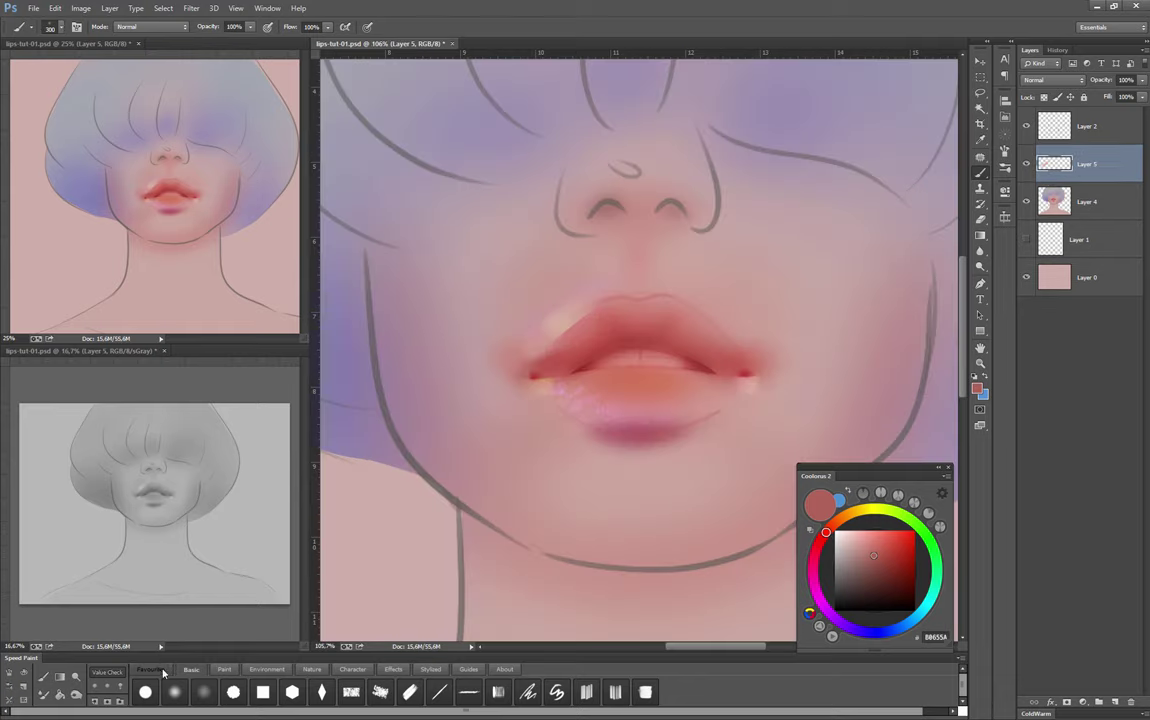
{"action": "scroll", "coordinate": [600, 370], "scroll_direction": "down", "scroll_amount": 1}
{"action": "right_click", "coordinate": [600, 370], "text": "alt+shift"}
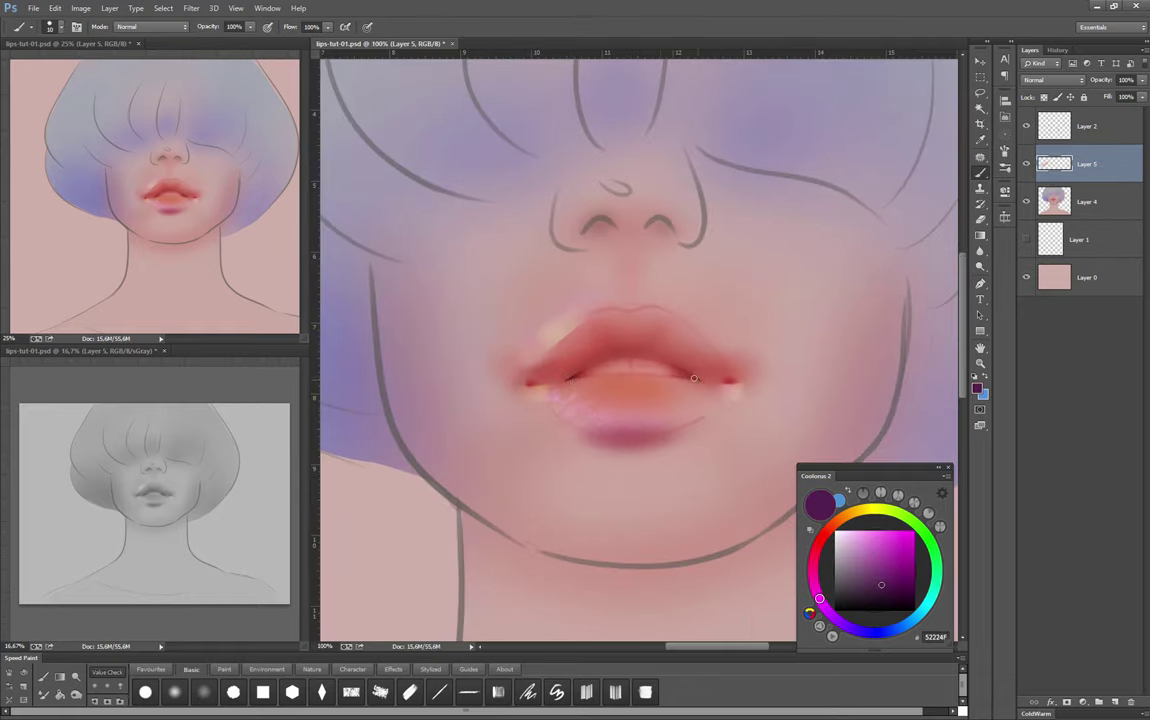
{"action": "scroll", "coordinate": [694, 378], "scroll_direction": "down", "scroll_amount": 1}
Blend sampled reds and pinks into the philtrum, the skin above the mouth and the upper lip's outer edge
{"action": "key", "text": "bracketright"}
{"action": "key", "text": "bracketright"}
{"action": "key", "text": "bracketright"}
{"action": "left_click", "coordinate": [584, 366], "text": "alt"}
{"action": "left_click", "coordinate": [620, 356], "text": "alt"}
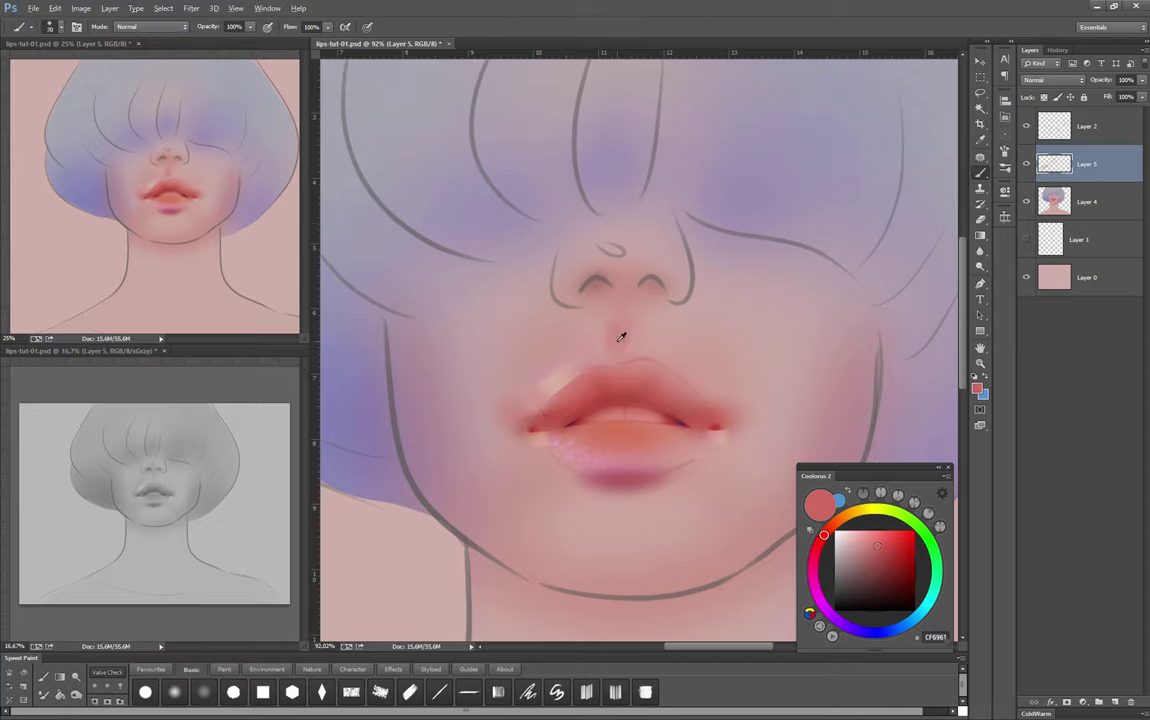
{"action": "left_click", "coordinate": [567, 371], "text": "alt"}
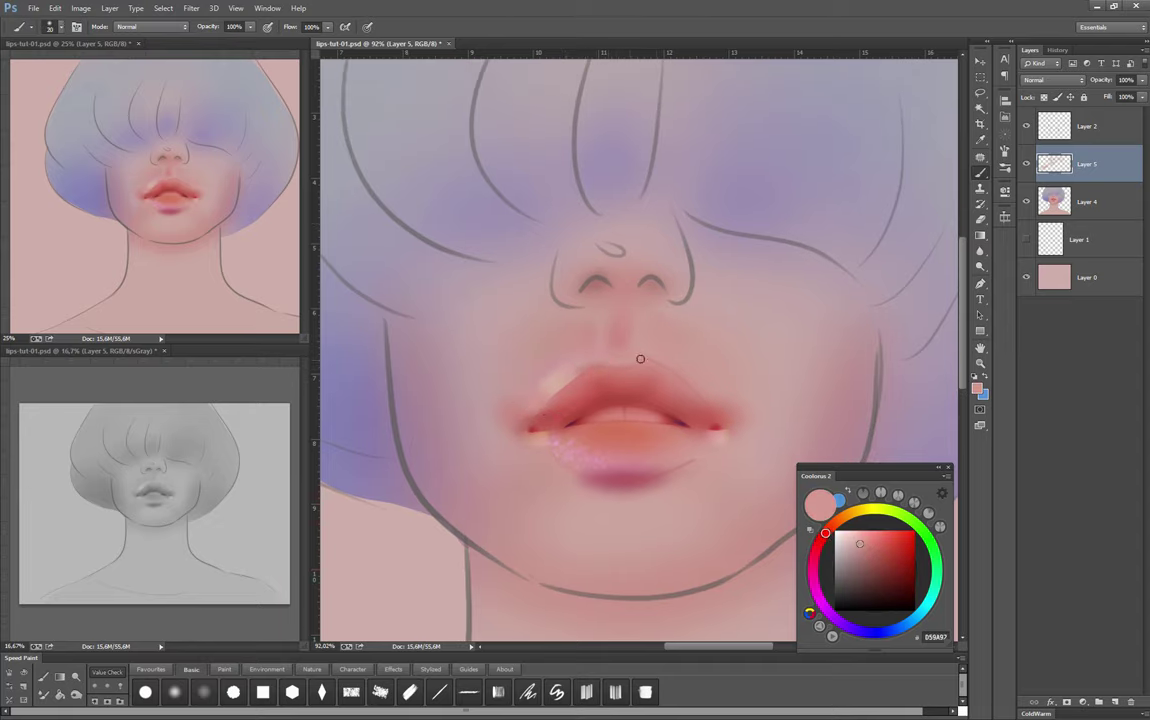
{"action": "left_click", "coordinate": [558, 383], "text": "alt"}
{"action": "left_click", "coordinate": [581, 398], "text": "alt"}
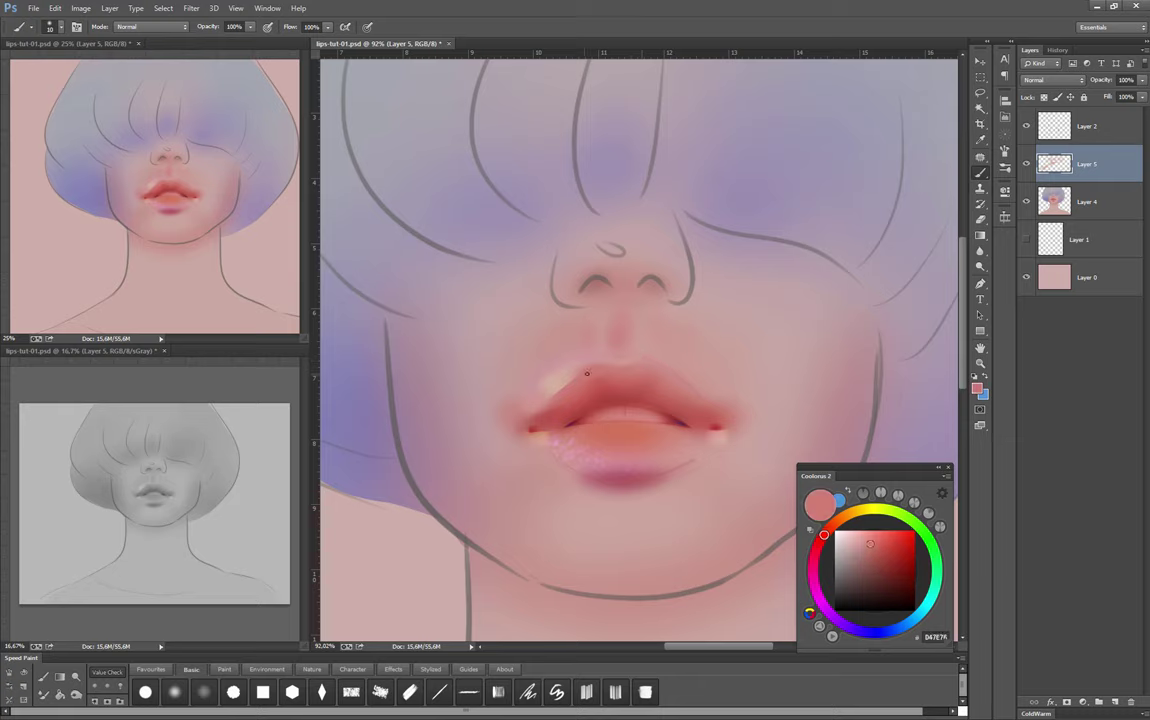
Reshape the upper lip with a textured paint brush and deepen the mouth corner using sampled reds and dark purple
{"action": "left_click", "coordinate": [635, 391], "text": "alt"}
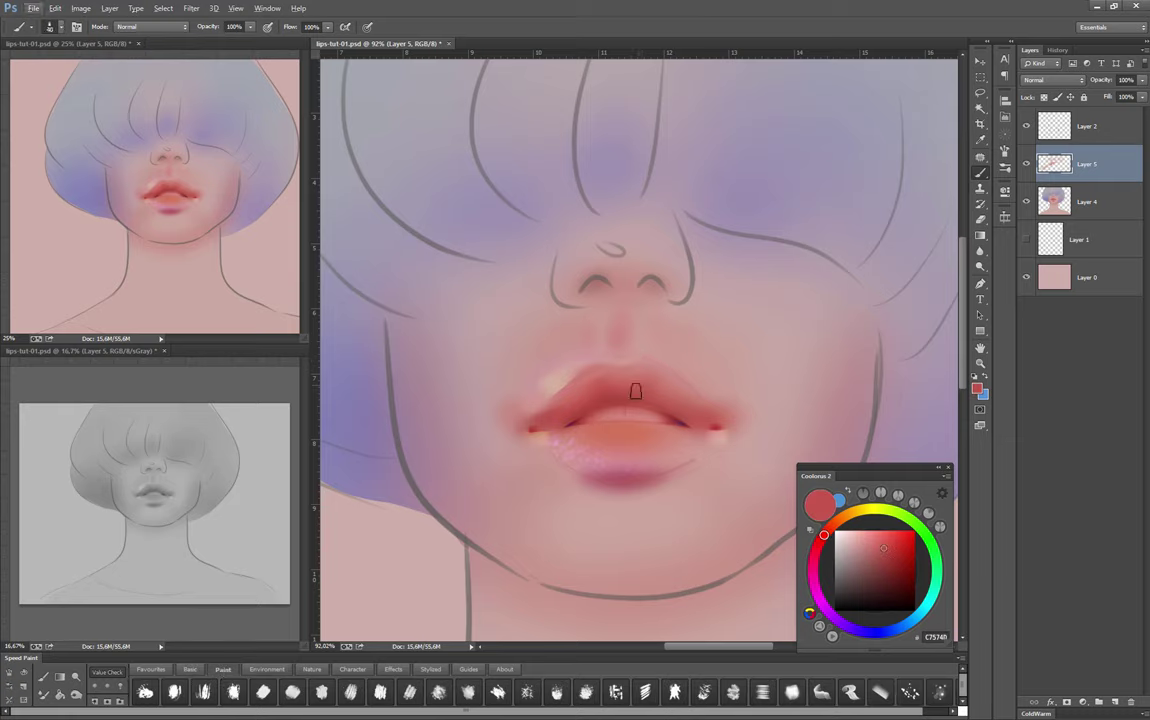
{"action": "left_click", "coordinate": [593, 371], "text": "alt"}
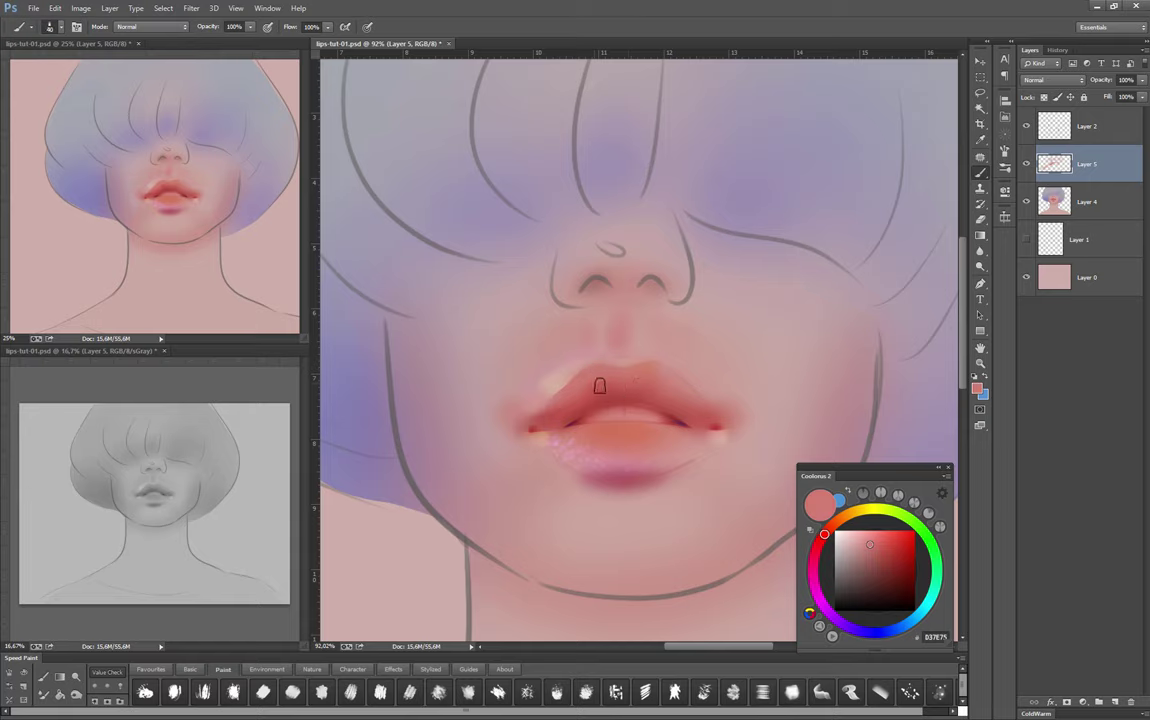
{"action": "left_click_drag", "start_coordinate": [627, 432], "coordinate": [582, 418]}
{"action": "left_click", "coordinate": [488, 416], "text": "alt"}
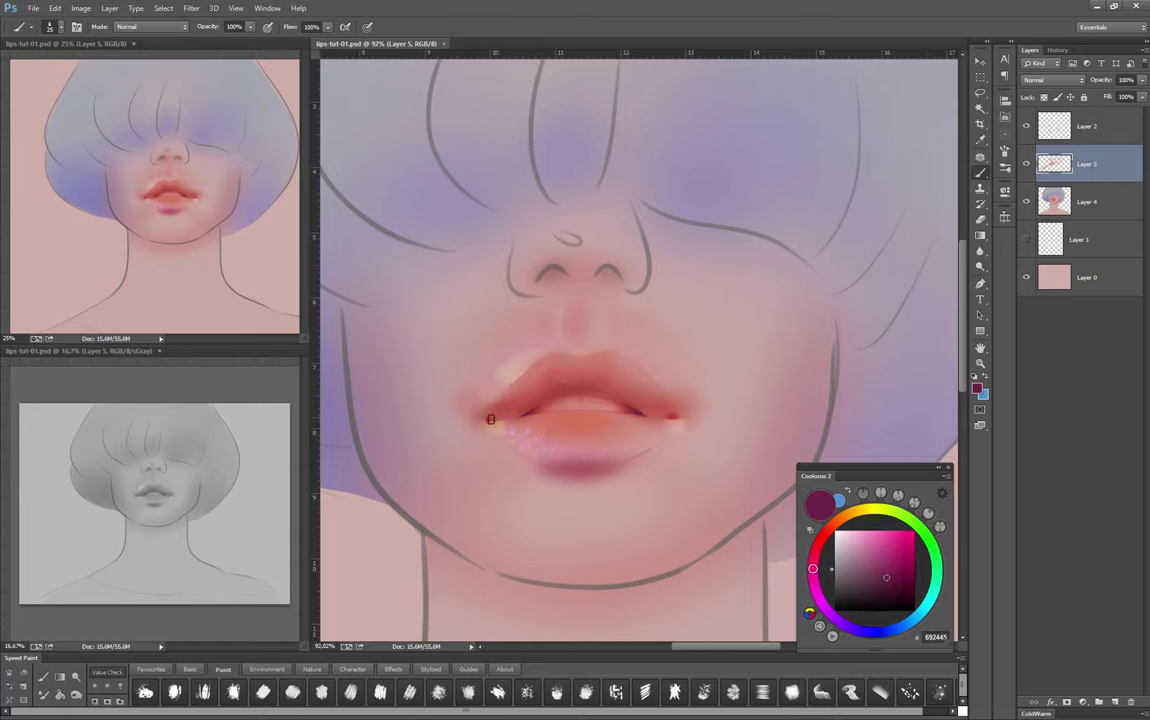
{"action": "left_click", "coordinate": [500, 392], "text": "alt"}
{"action": "left_click", "coordinate": [668, 398], "text": "alt"}
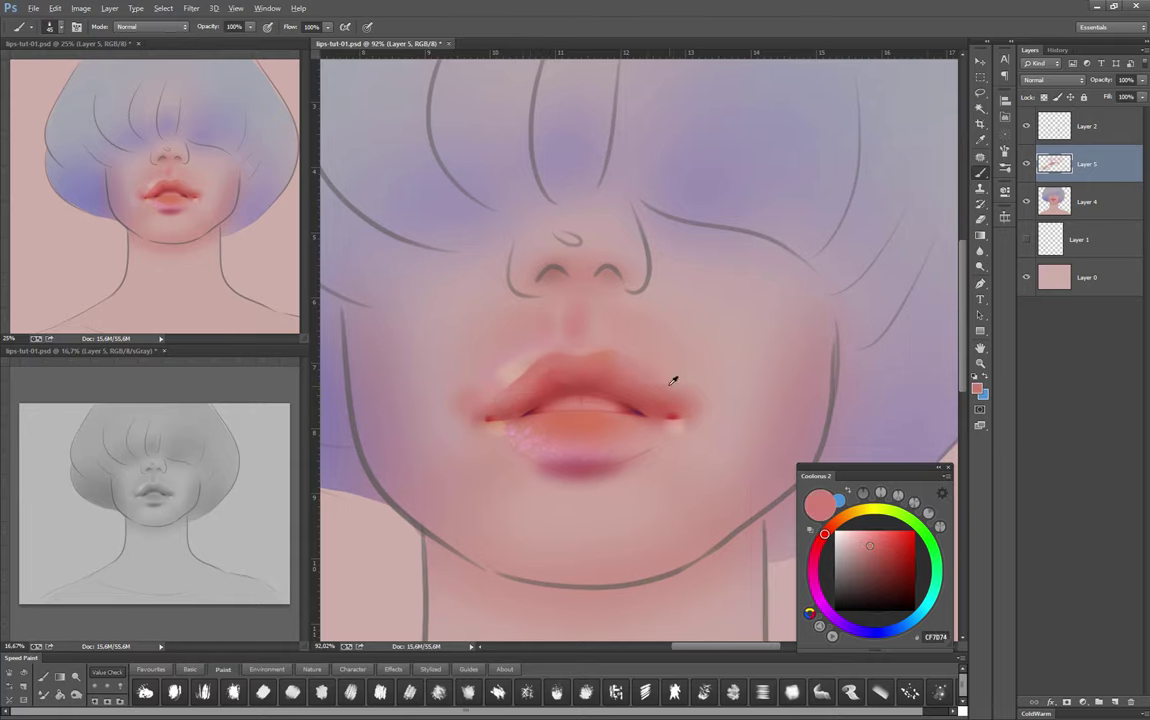
Paint muted pink over the cheeks and chin on a new layer beneath Layer 5, and merge it into Layer 4
{"action": "left_click", "coordinate": [449, 373], "text": "alt"}
{"action": "key", "text": "ctrl+shift+alt+n"}
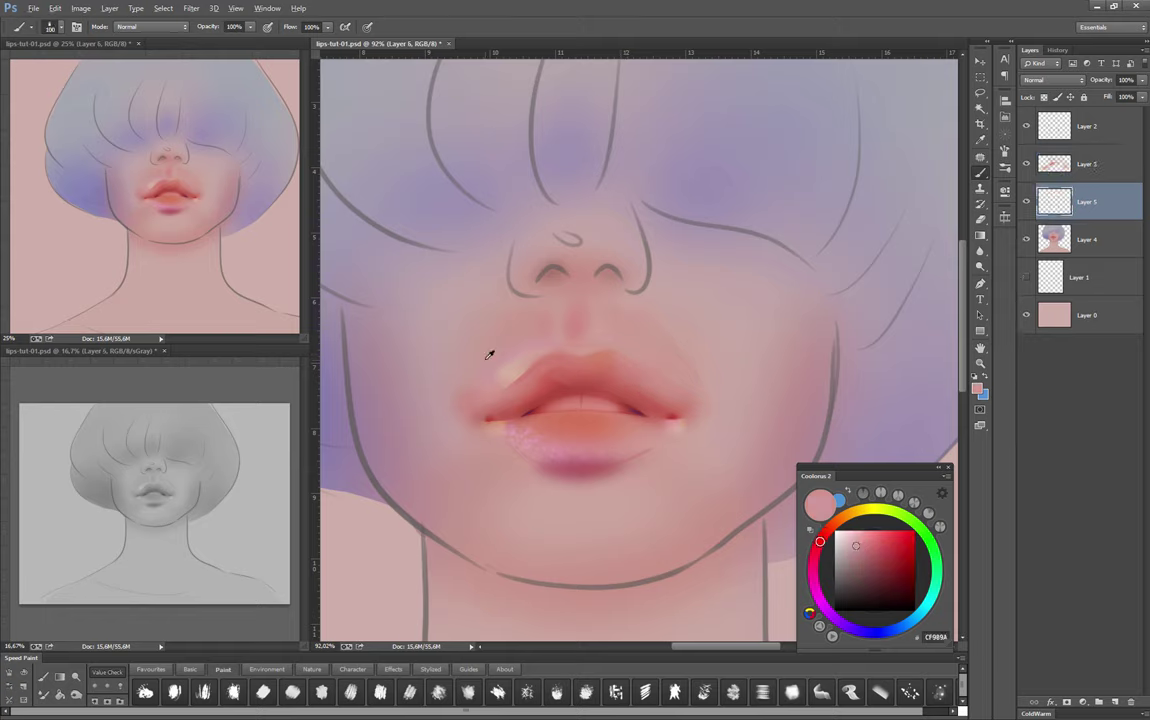
{"action": "left_click_drag", "start_coordinate": [688, 529], "coordinate": [737, 431]}
{"action": "key", "text": "bracketleft"}
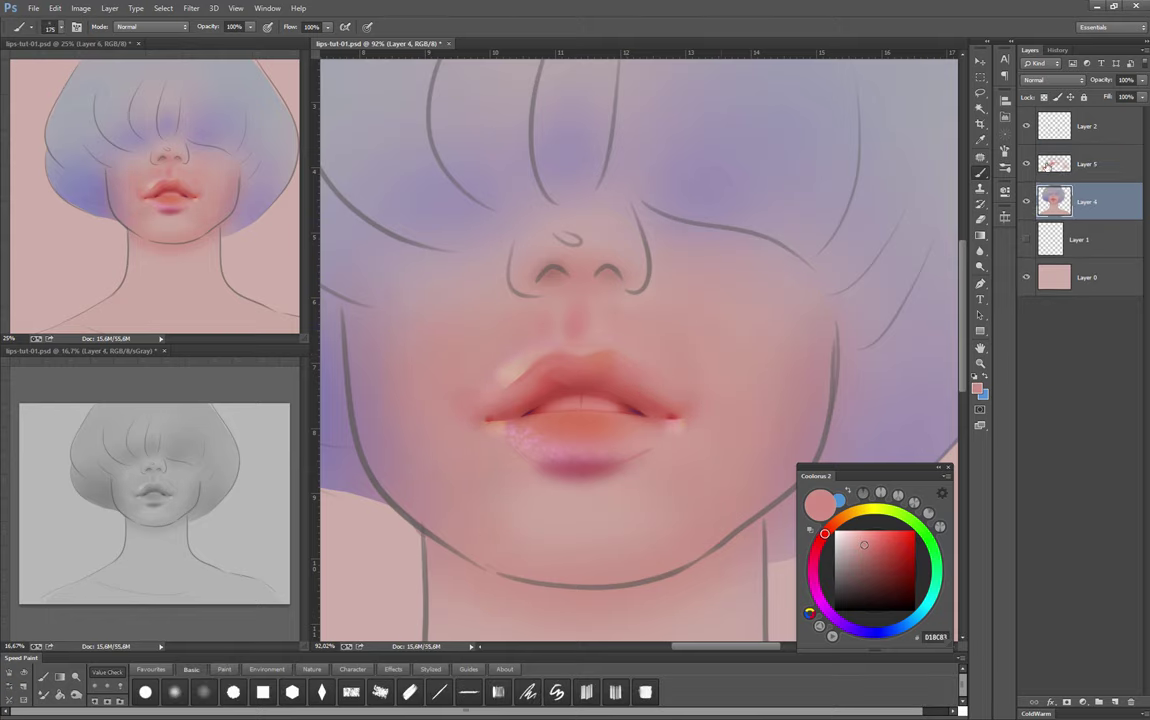
{"action": "key", "text": "ctrl+e"}
Define the cupid's bow and the inner shadow of the upper lip on Layer 5 with sampled deep reds
{"action": "key", "text": "bracketleft"}
{"action": "key", "text": "bracketleft"}
{"action": "key", "text": "bracketleft"}
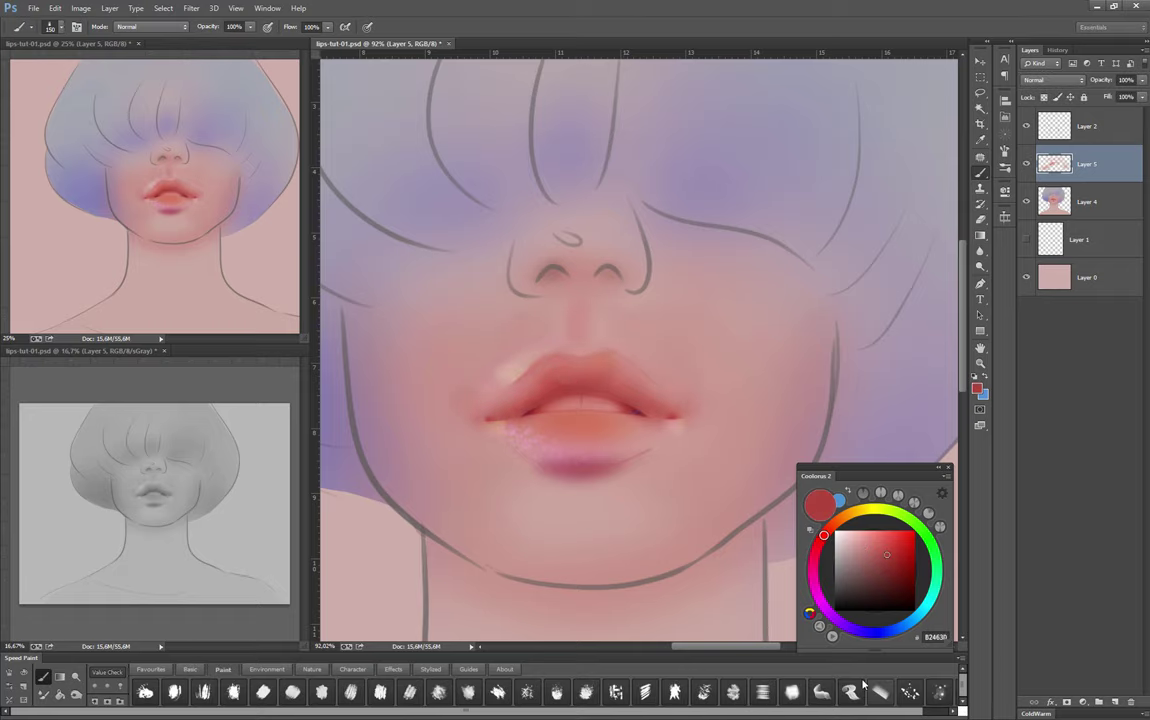
{"action": "left_click", "coordinate": [583, 390], "text": "alt"}
{"action": "left_click", "coordinate": [638, 391], "text": "alt"}
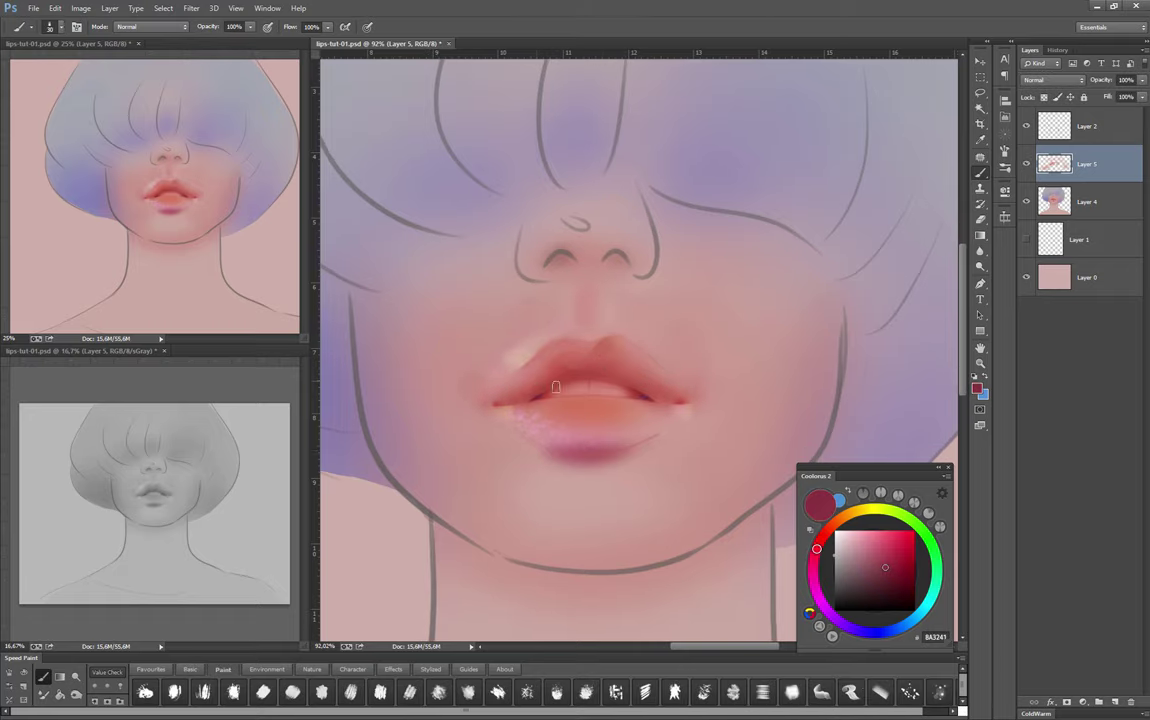
Refine the teeth in the mouth opening with pale pink and soften the upper lip's edge with sampled red
{"action": "scroll", "coordinate": [578, 376], "scroll_direction": "up", "scroll_amount": 1}
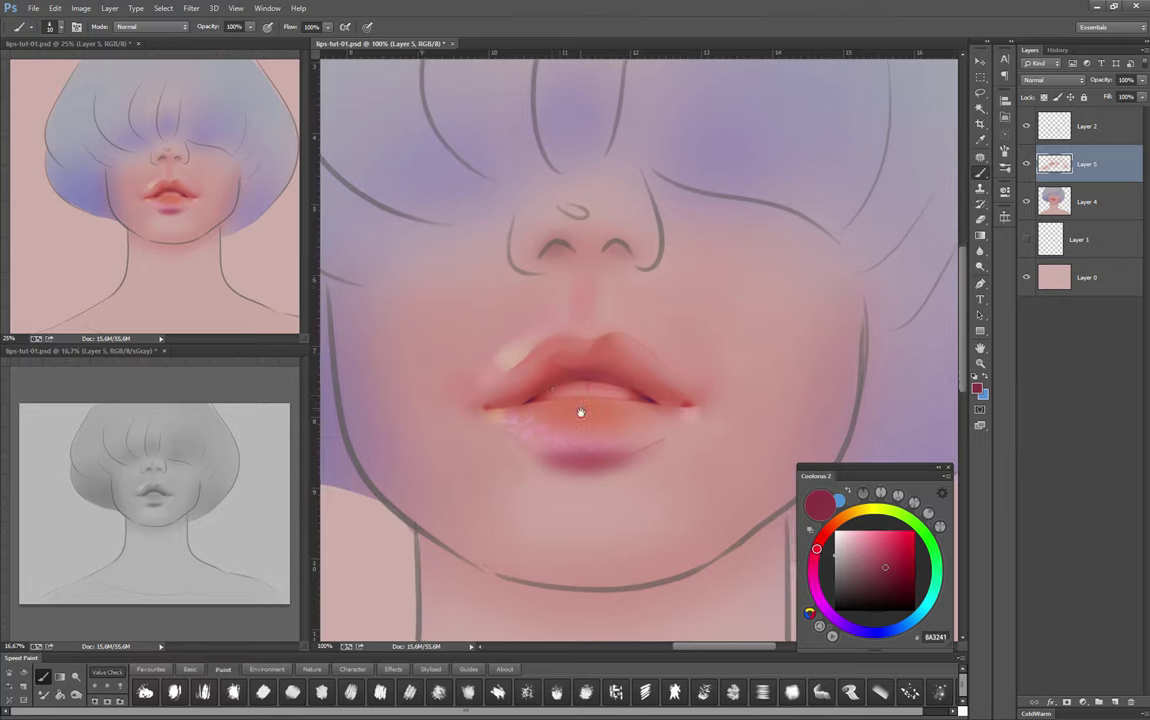
{"action": "scroll", "coordinate": [583, 365], "scroll_direction": "down", "scroll_amount": 1}
{"action": "left_click", "coordinate": [588, 398], "text": "alt"}
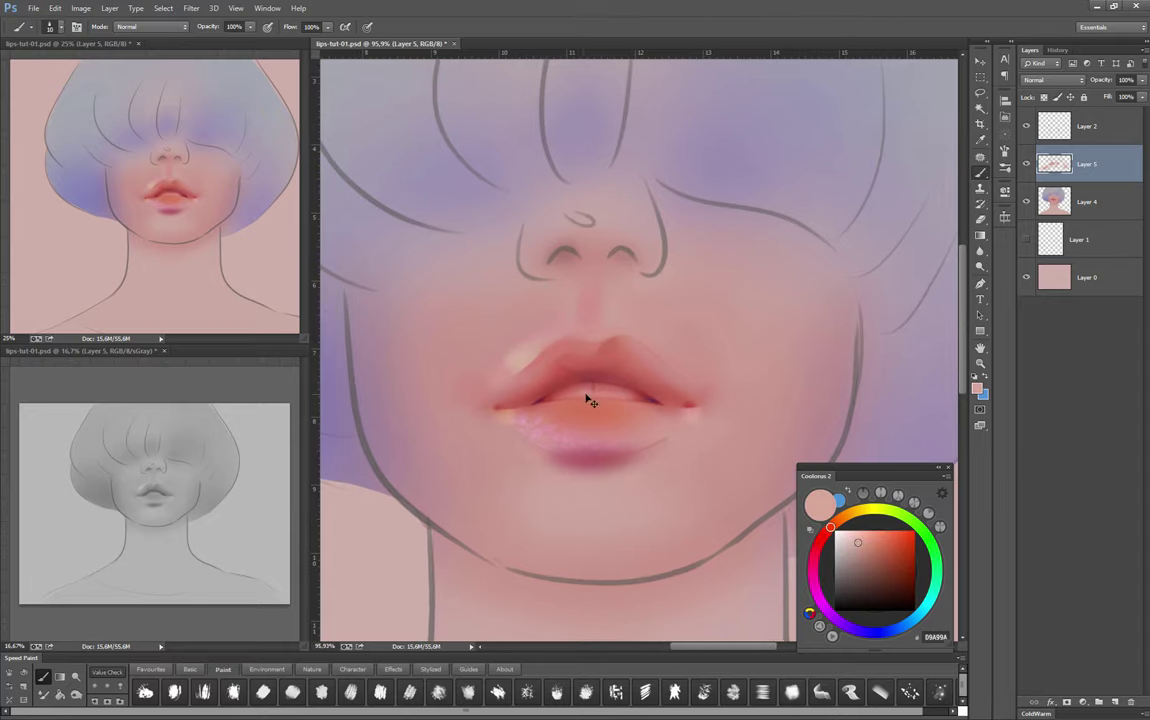
{"action": "left_click", "coordinate": [669, 378], "text": "alt"}
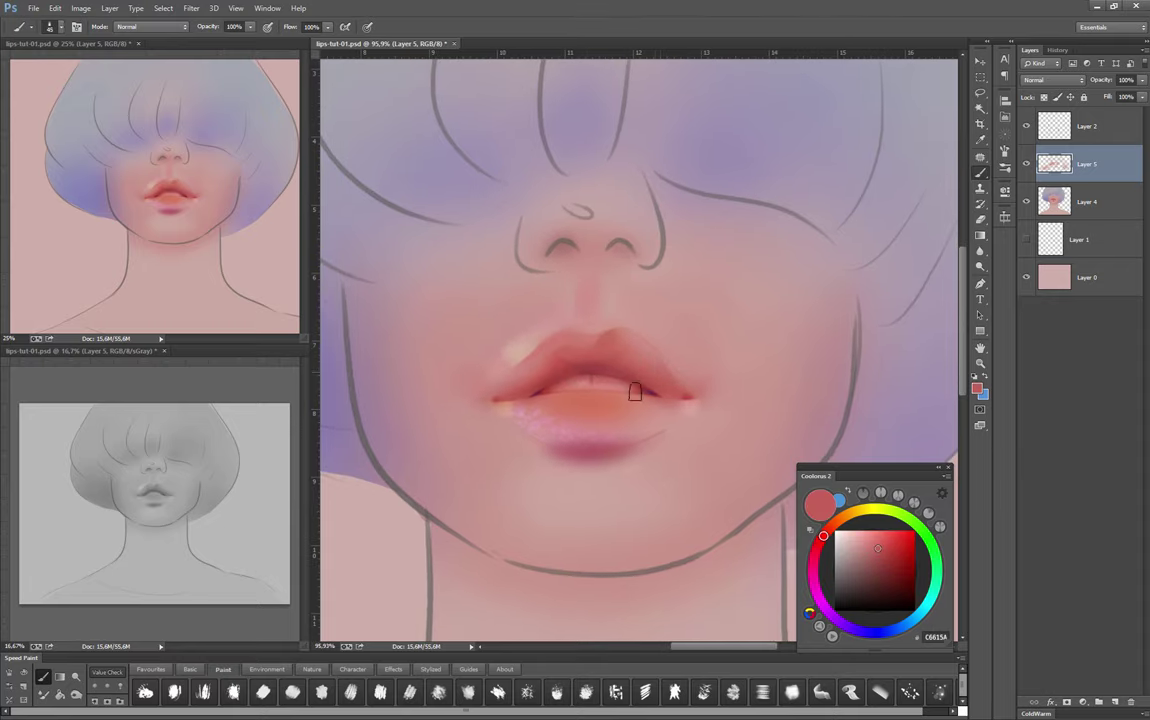
Fill out the lower lip's rounded edge and touch up the mouth corner with sampled reds and light pink
{"action": "left_click_drag", "start_coordinate": [600, 443], "coordinate": [580, 441]}
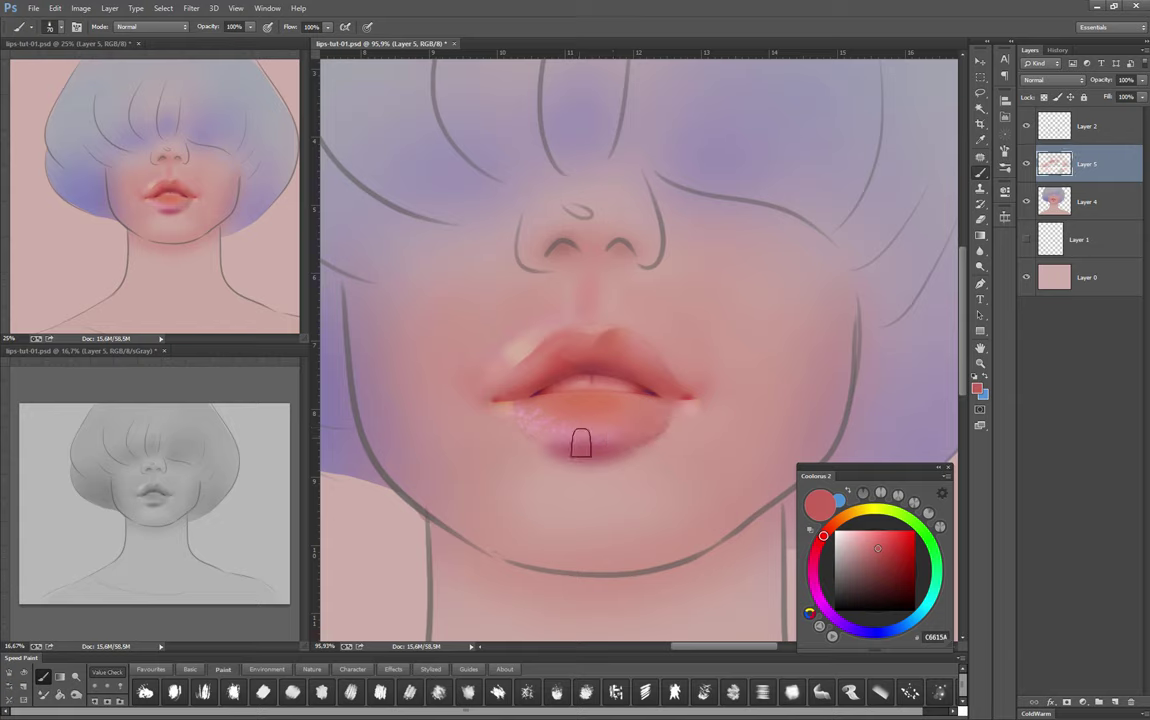
{"action": "left_click", "coordinate": [517, 418], "text": "alt"}
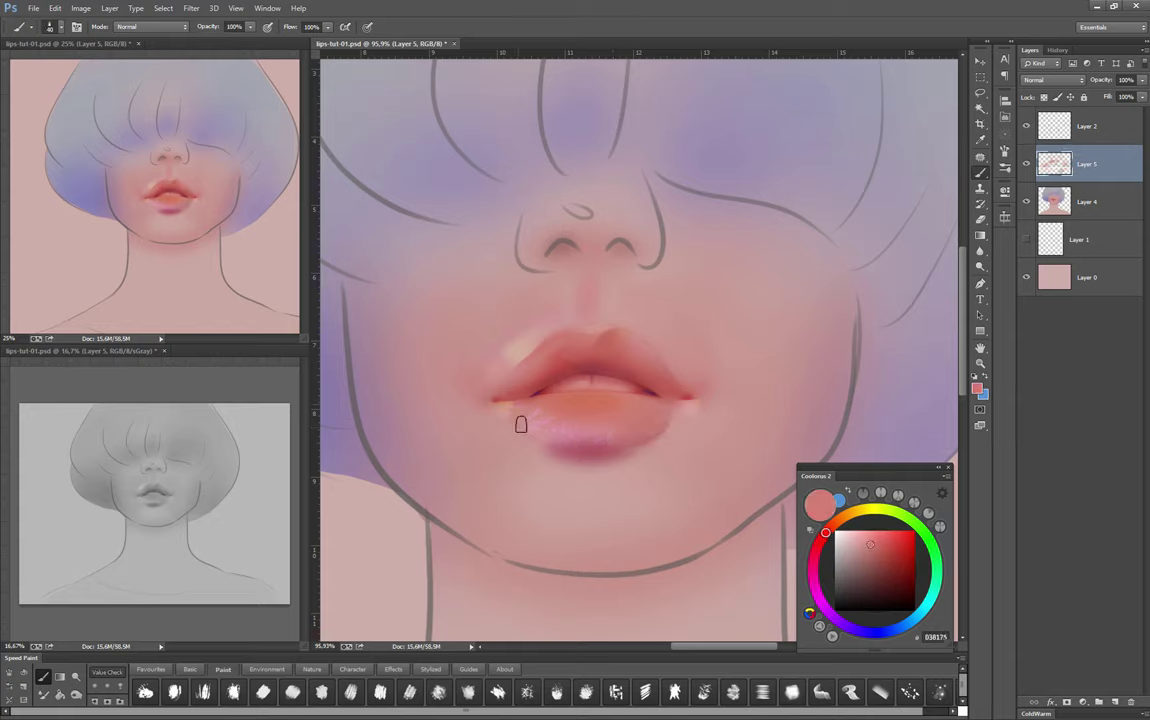
{"action": "left_click", "coordinate": [495, 411], "text": "alt"}
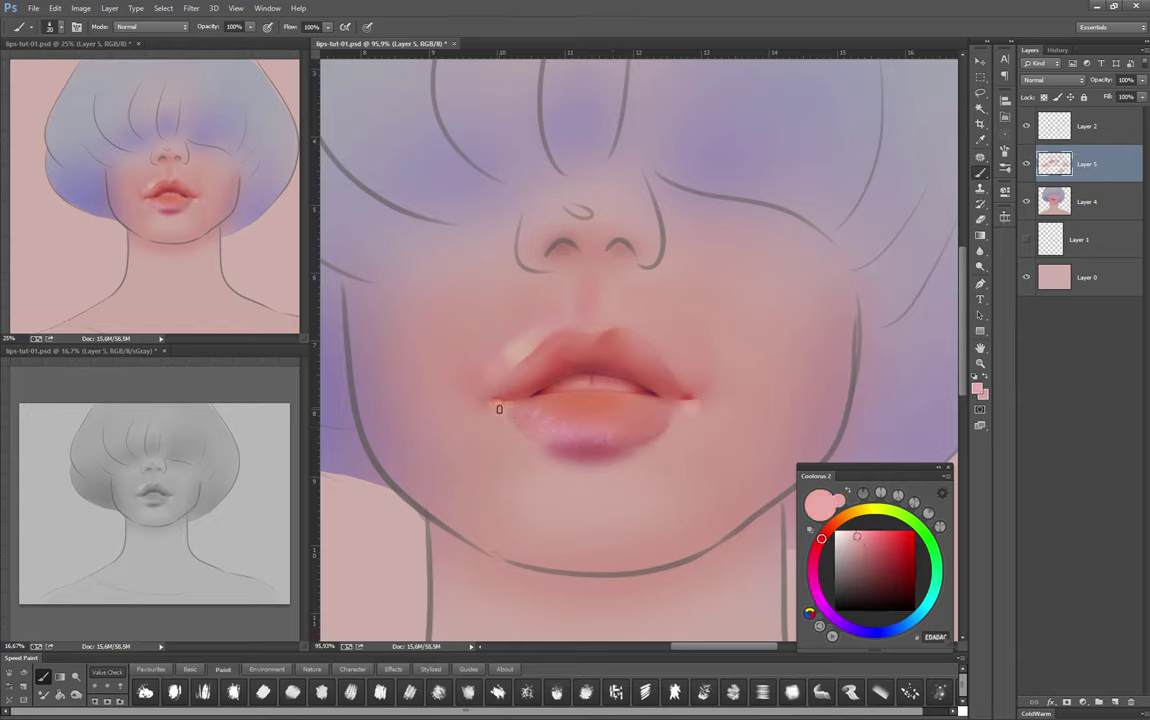
{"action": "left_click", "coordinate": [515, 408], "text": "alt"}
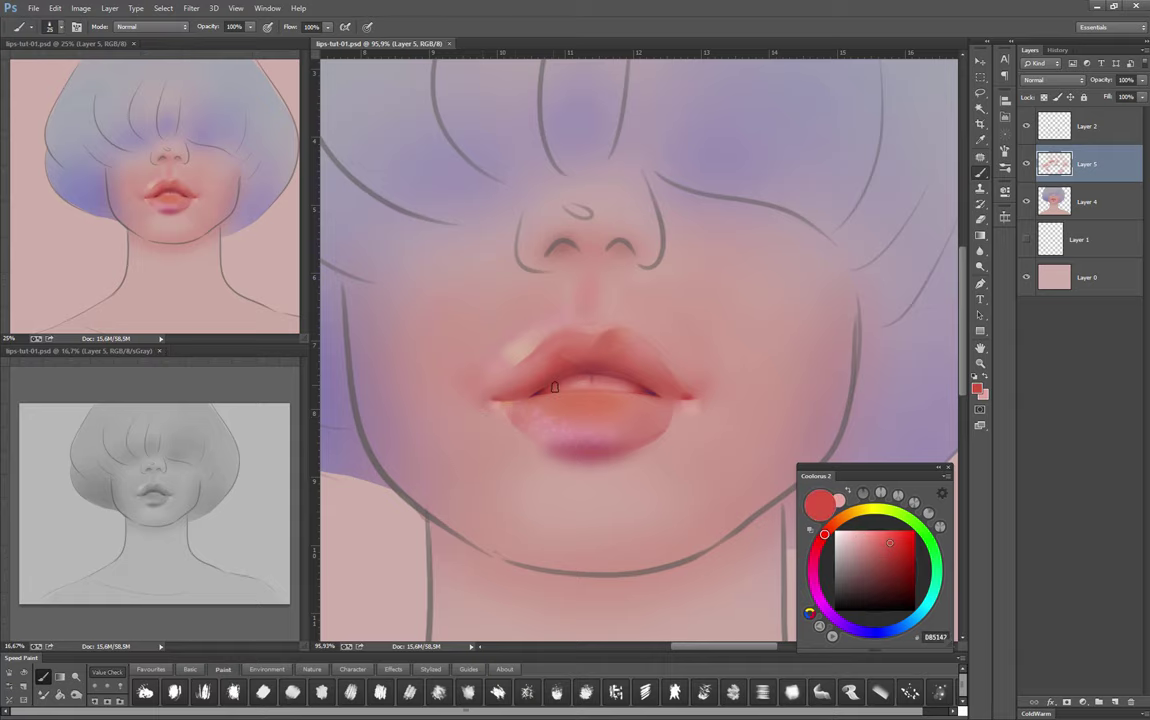
Mirror the canvas horizontally and add a new layer above Layer 5 for further painting
{"action": "left_click", "coordinate": [740, 457], "text": "alt"}
{"action": "left_click", "coordinate": [680, 457], "text": "alt+space"}
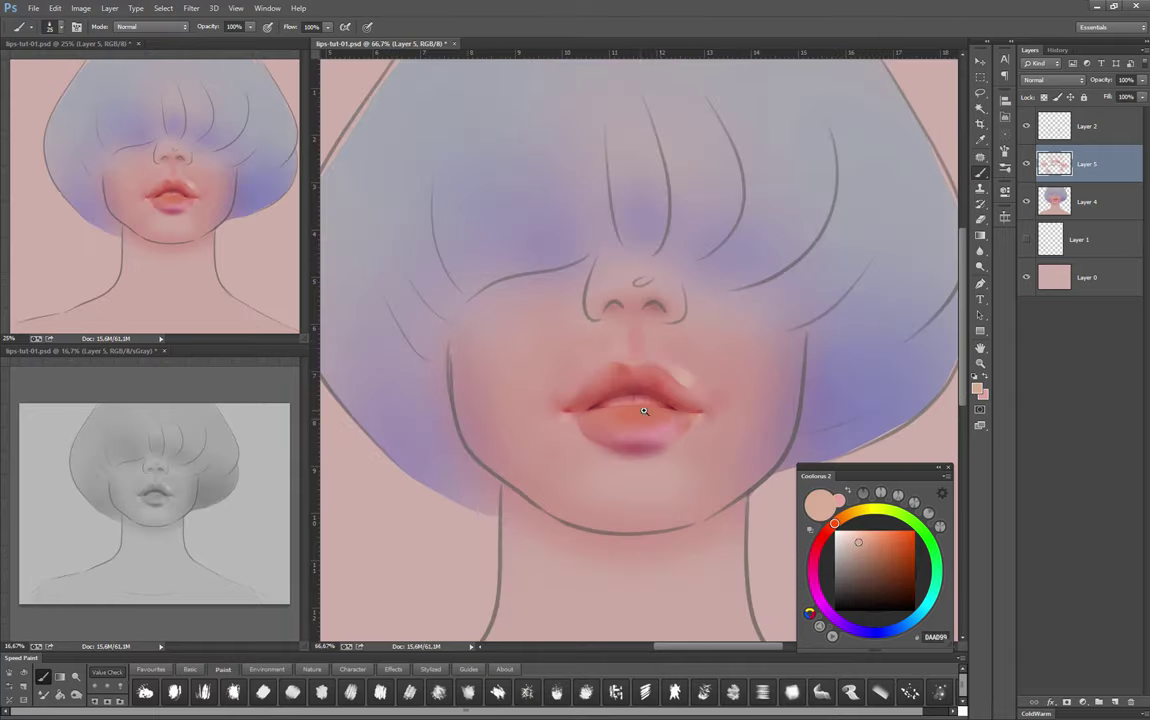
{"action": "left_click", "coordinate": [644, 410], "text": "ctrl+space"}
{"action": "left_click", "coordinate": [603, 420], "text": "alt"}
{"action": "key", "text": "ctrl+shift+alt+n"}
{"action": "left_click", "coordinate": [550, 462], "text": "alt+space"}
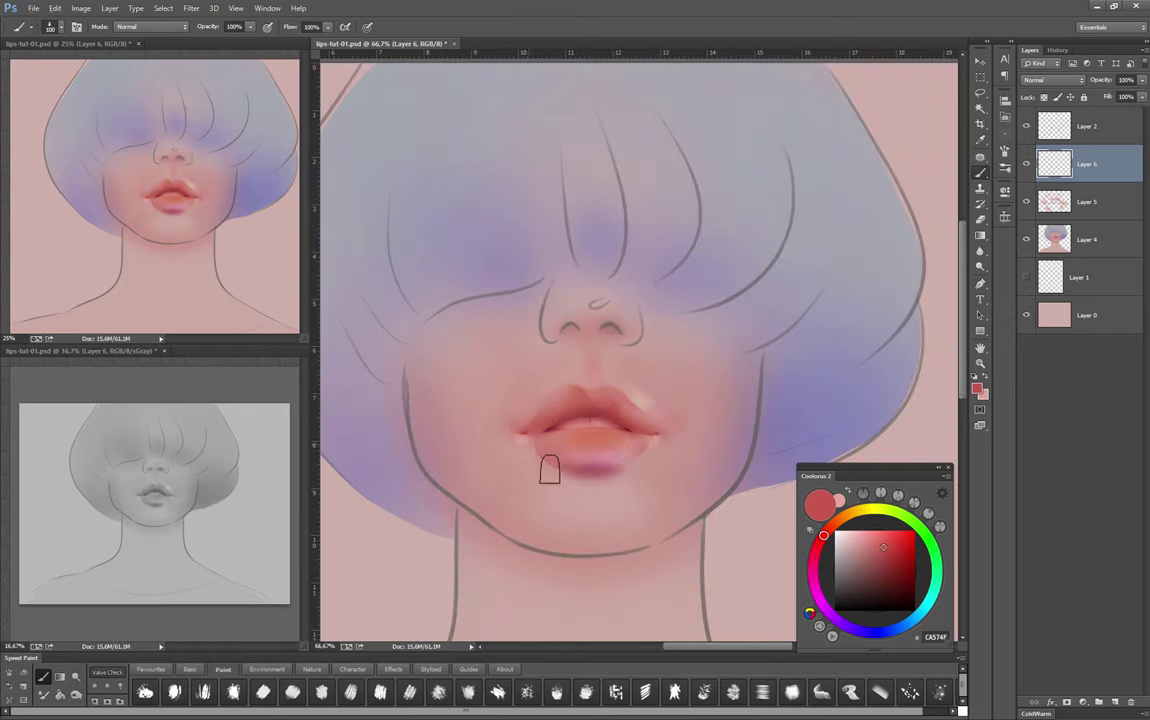
Paint soft red tones around the lower lip on Layer 6 with a basic round brush
{"action": "left_click", "coordinate": [190, 669]}
{"action": "left_click", "coordinate": [145, 692]}
{"action": "left_click_drag", "start_coordinate": [526, 462], "coordinate": [585, 437]}
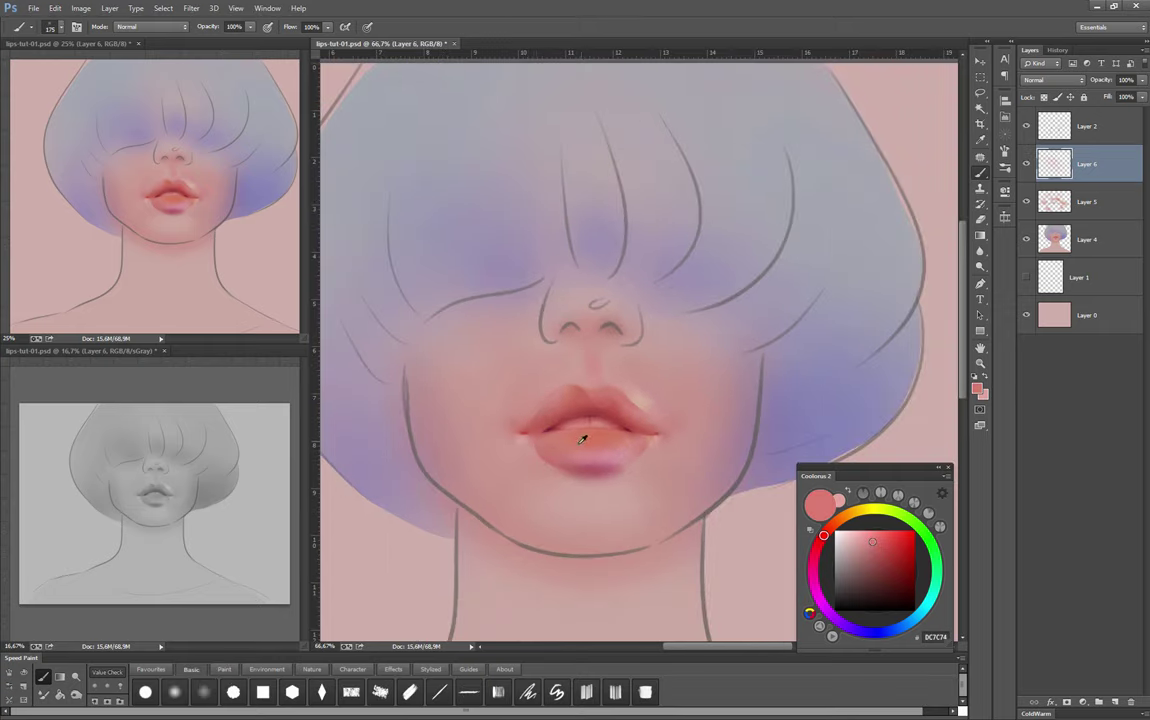
{"action": "left_click", "coordinate": [533, 460], "text": "alt"}
{"action": "left_click_drag", "start_coordinate": [613, 478], "coordinate": [562, 428]}
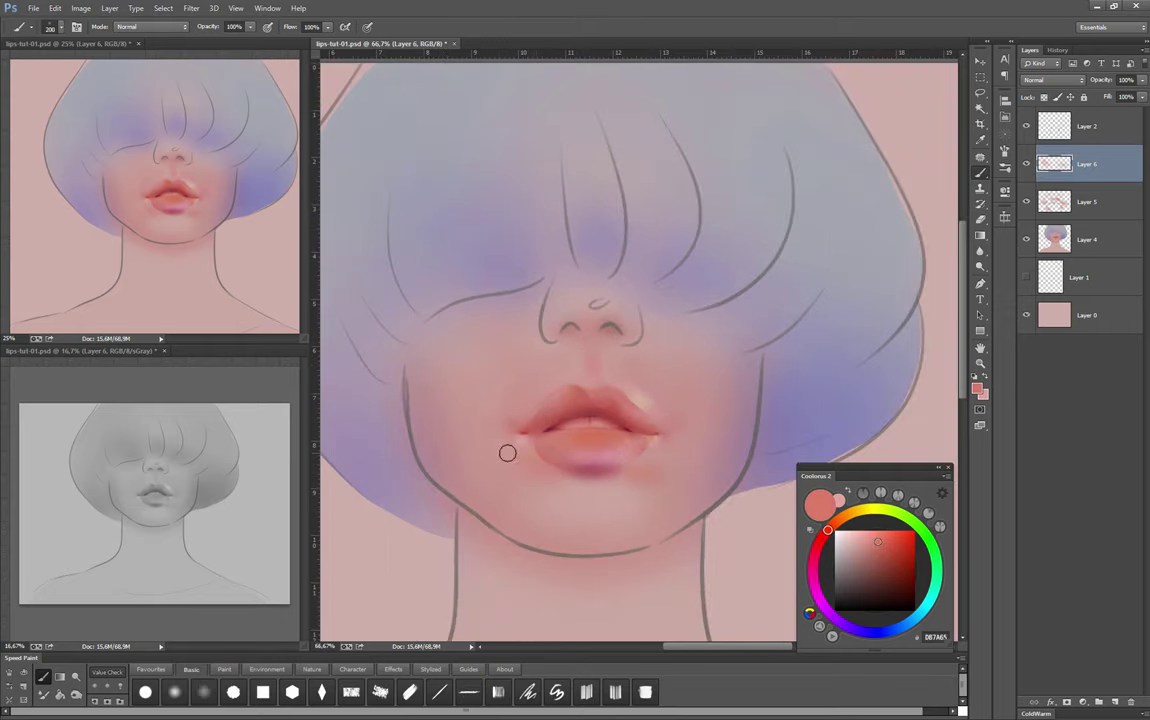
Shade the side of the face and the neck beneath the jaw in muted red with a 500 px brush
{"action": "key", "text": "bracketright"}
{"action": "key", "text": "bracketright"}
{"action": "key", "text": "bracketright"}
{"action": "key", "text": "bracketright"}
{"action": "left_click", "coordinate": [477, 503], "text": "alt"}
{"action": "scroll", "coordinate": [685, 483], "scroll_direction": "down", "scroll_amount": 1}
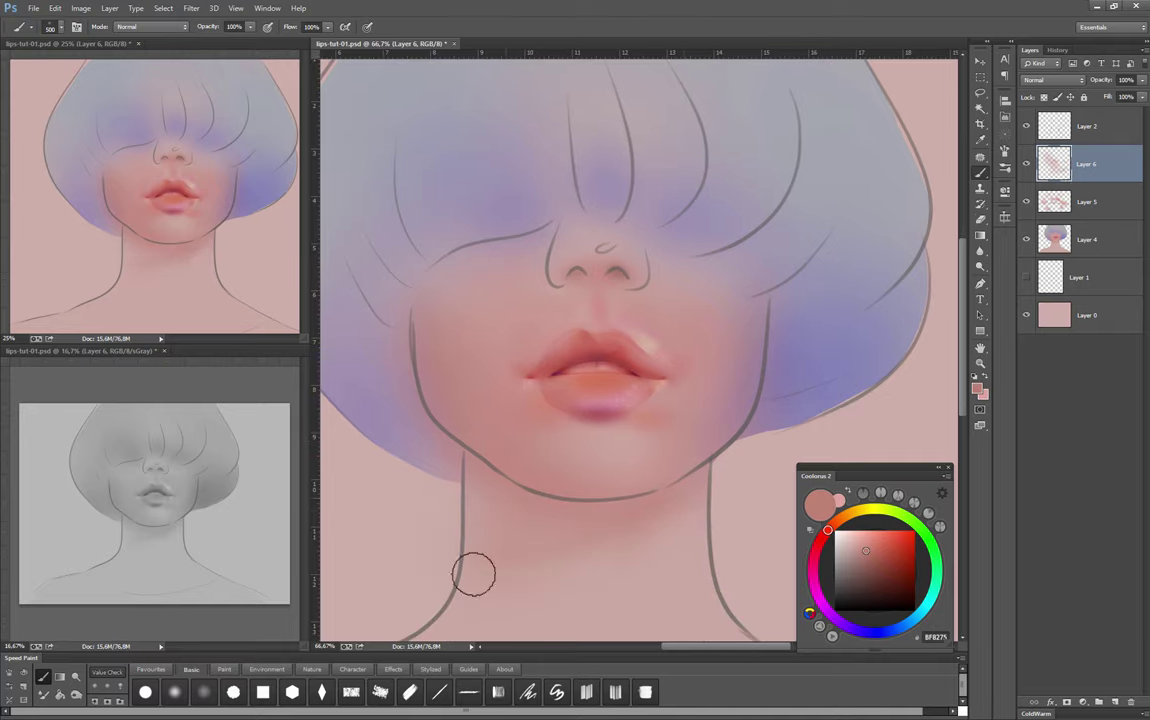
Darken the shaded side of the hair on Layer 6 with dark blue-violet and a 1400 px brush
{"action": "left_click", "coordinate": [482, 428], "text": "alt"}
{"action": "scroll", "coordinate": [521, 468], "scroll_direction": "down", "scroll_amount": 2}
{"action": "key", "text": "bracketright"}
{"action": "key", "text": "bracketright"}
{"action": "key", "text": "bracketright"}
{"action": "key", "text": "bracketright"}
{"action": "key", "text": "bracketright"}
{"action": "key", "text": "bracketright"}
{"action": "key", "text": "bracketright"}
{"action": "key", "text": "bracketright"}
{"action": "key", "text": "bracketright"}
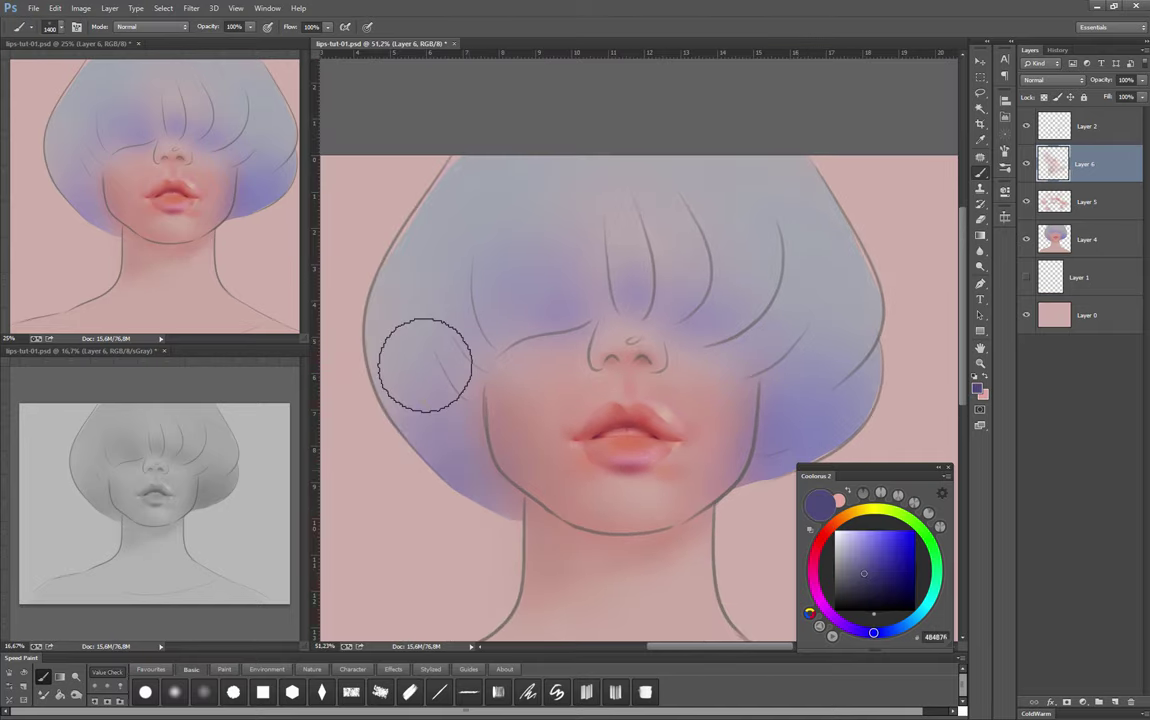
{"action": "left_click_drag", "start_coordinate": [445, 445], "coordinate": [410, 210]}
{"action": "left_click_drag", "start_coordinate": [560, 103], "coordinate": [505, 111]}
Tint the fringe edge beside the nose with sampled red using a 175 px brush
{"action": "key", "text": "bracketleft"}
{"action": "key", "text": "bracketleft"}
{"action": "key", "text": "bracketleft"}
{"action": "key", "text": "bracketleft"}
{"action": "key", "text": "bracketleft"}
{"action": "key", "text": "bracketleft"}
{"action": "key", "text": "bracketleft"}
{"action": "key", "text": "bracketleft"}
{"action": "key", "text": "bracketleft"}
{"action": "left_click", "coordinate": [545, 440], "text": "alt"}
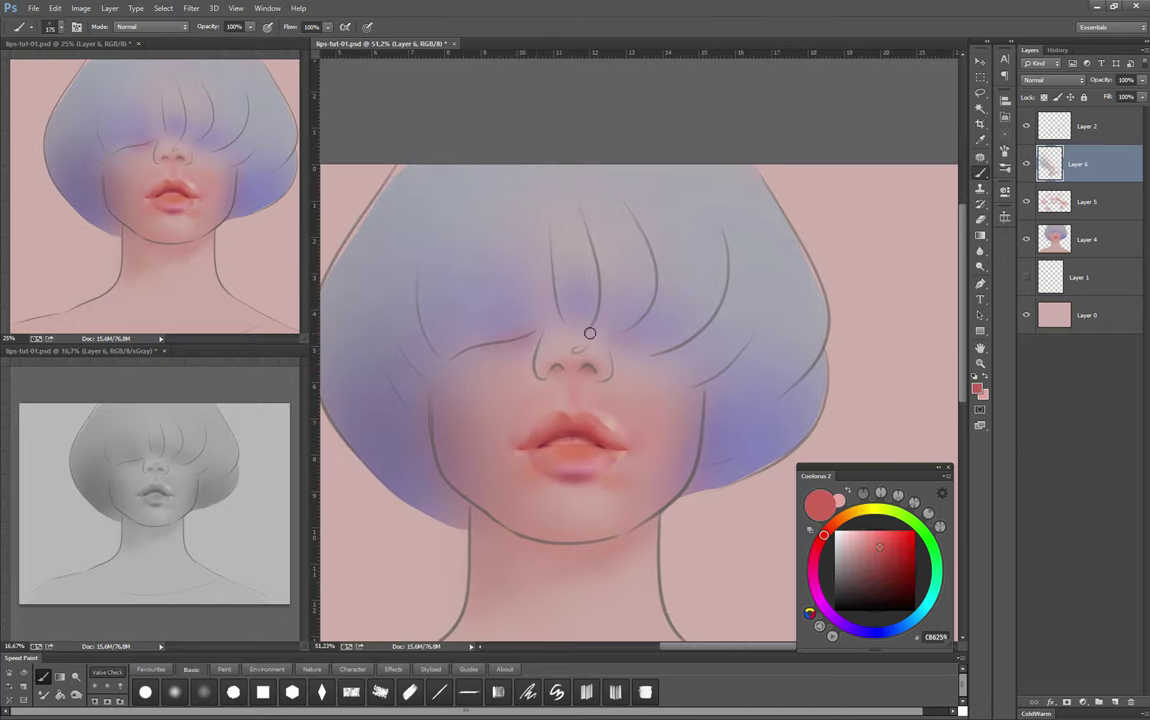
Duplicate Layer 4 and soften the paint around the lips on Layer 5 with the Eraser
{"action": "left_click", "coordinate": [1087, 239]}
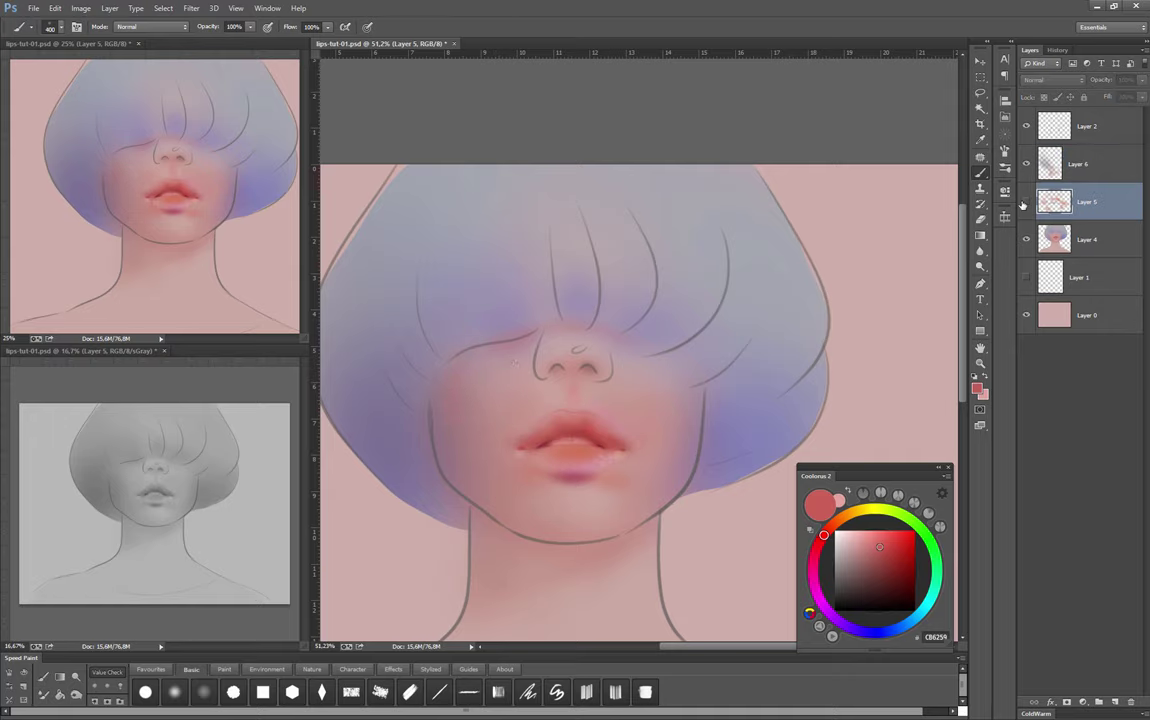
{"action": "key", "text": "ctrl+j"}
{"action": "left_click", "coordinate": [1087, 201]}
{"action": "key", "text": "e"}
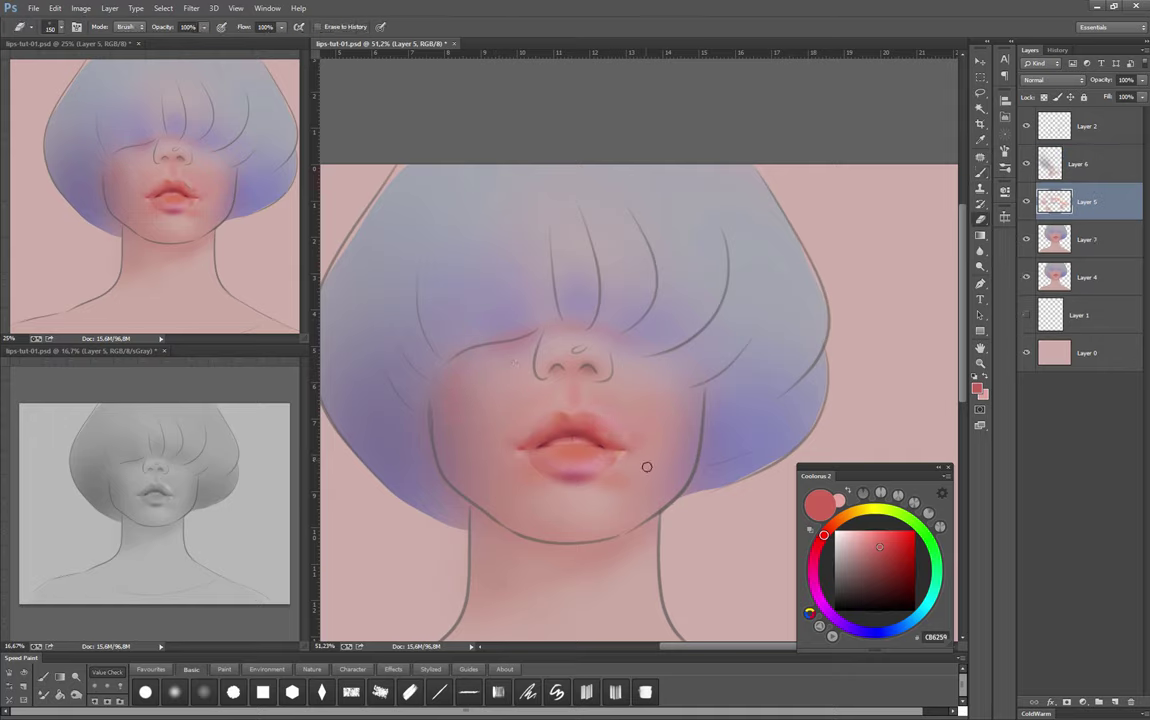
{"action": "key", "text": "bracketright"}
Merge the painted layers into the Layer 4 copy and add a new layer clipped to it
{"action": "key", "text": "ctrl+e"}
{"action": "key", "text": "ctrl+shift+alt+n"}
{"action": "key", "text": "b"}
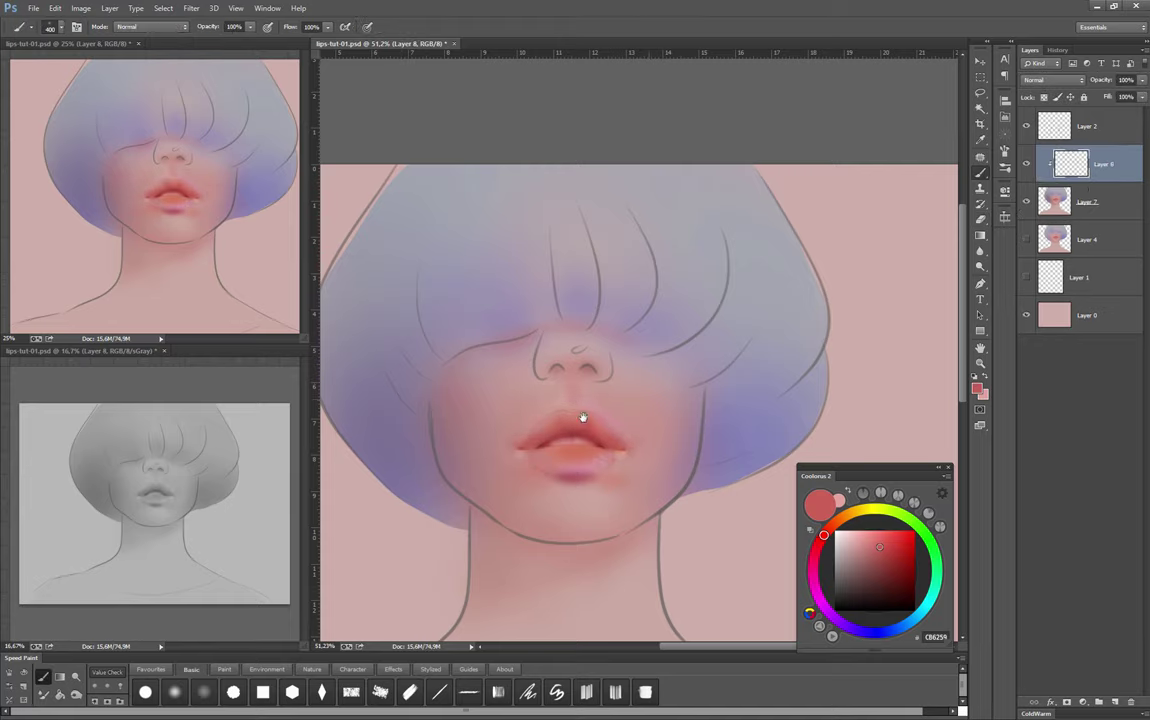
Deepen the shadow at the mouth opening's inner corner on Layer 8 with sampled dark red and a smaller brush
{"action": "key", "text": "bracketleft"}
{"action": "key", "text": "bracketleft"}
{"action": "key", "text": "bracketleft"}
{"action": "key", "text": "bracketleft"}
{"action": "key", "text": "bracketleft"}
{"action": "key", "text": "bracketleft"}
{"action": "key", "text": "bracketleft"}
{"action": "key", "text": "bracketleft"}
{"action": "key", "text": "bracketleft"}
{"action": "scroll", "coordinate": [582, 416], "scroll_direction": "up", "scroll_amount": 2}
{"action": "left_click", "coordinate": [551, 472], "text": "alt"}
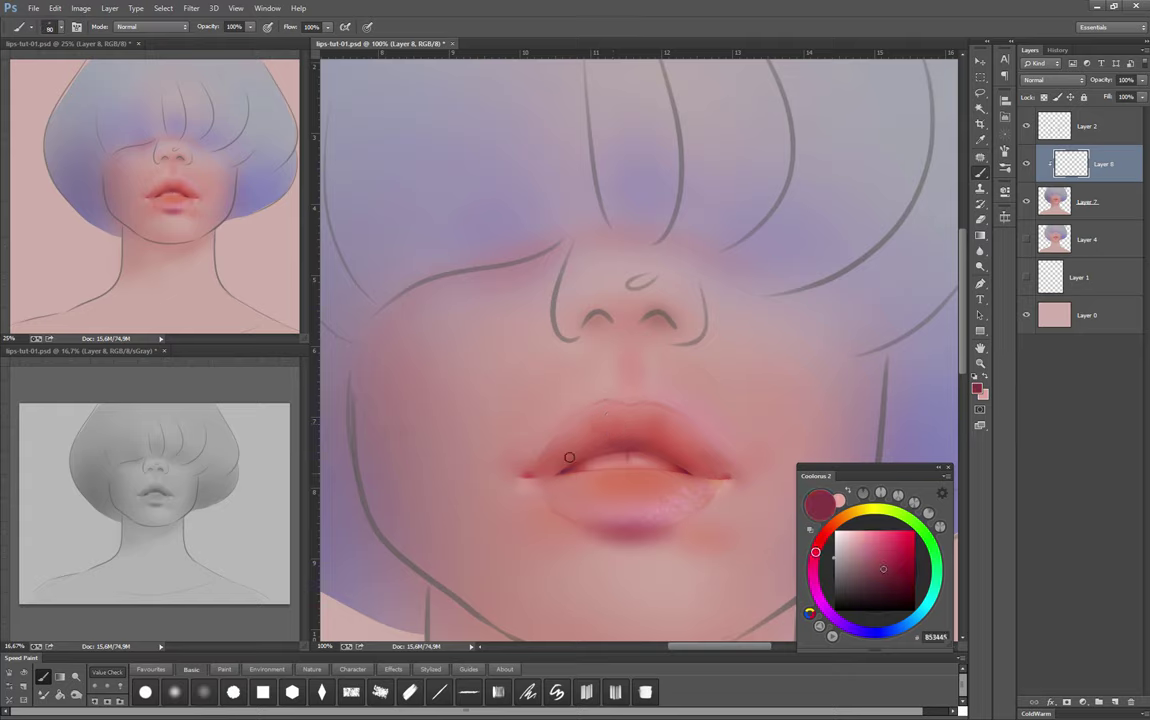
Refine the upper lip's contour and shading on Layer 8 with sampled pinks and reds and a textured brush
{"action": "left_click", "coordinate": [614, 405], "text": "alt"}
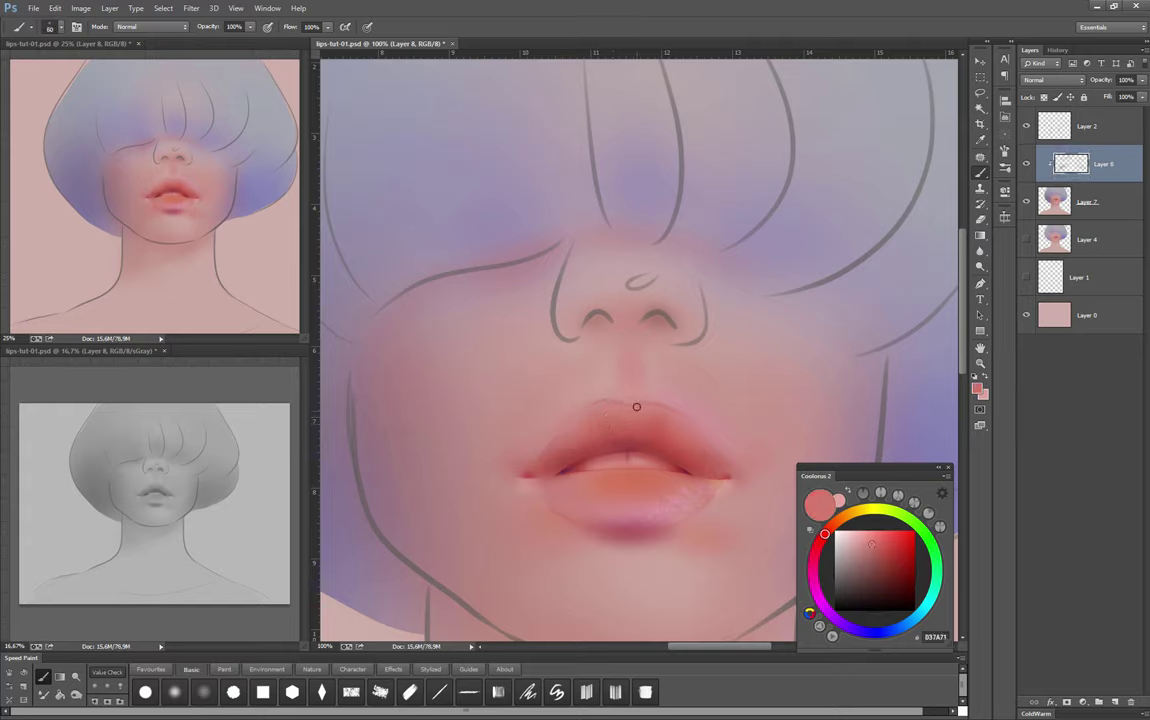
{"action": "left_click", "coordinate": [224, 669]}
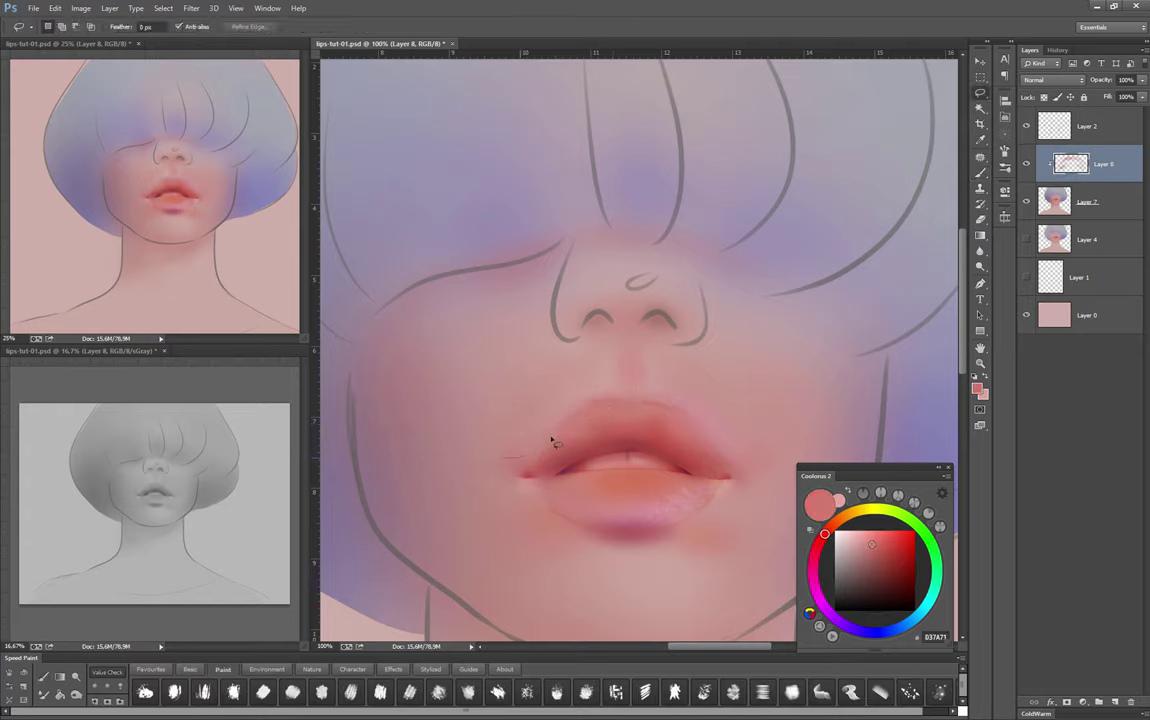
{"action": "left_click", "coordinate": [514, 466], "text": "alt"}
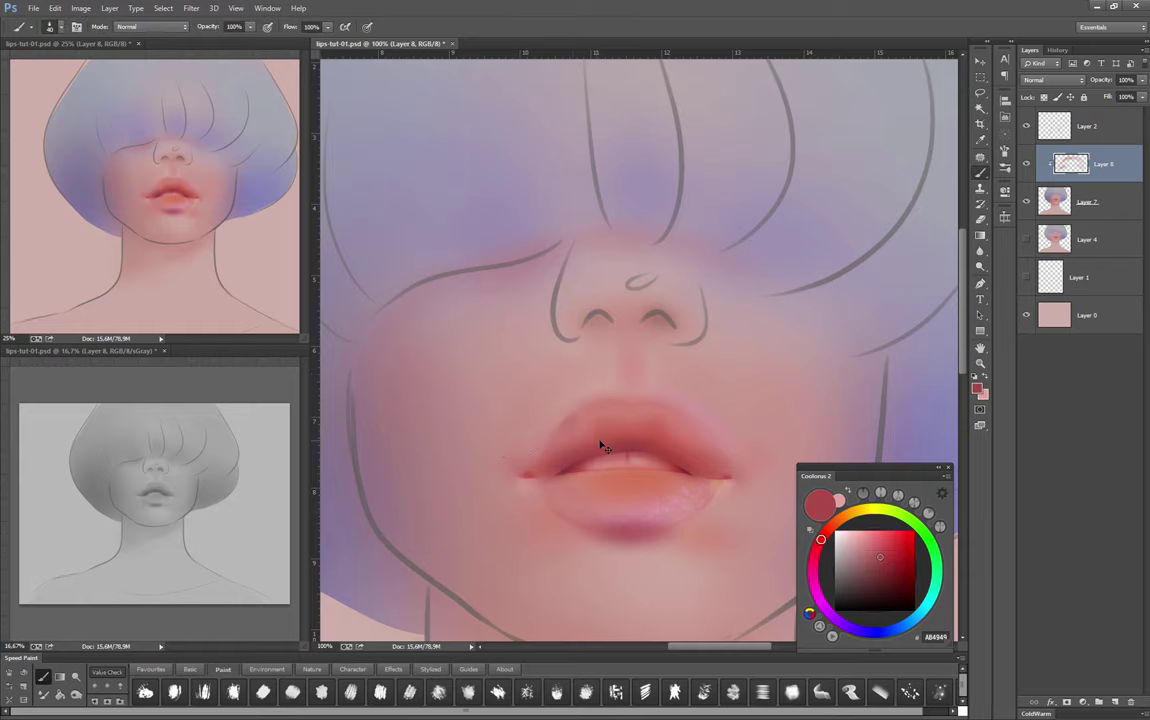
{"action": "left_click", "coordinate": [574, 441], "text": "alt"}
Paint a small dark crimson crease at the mouth corner with a 35 px brush
{"action": "scroll", "coordinate": [518, 480], "scroll_direction": "up", "scroll_amount": 1}
{"action": "key", "text": "l"}
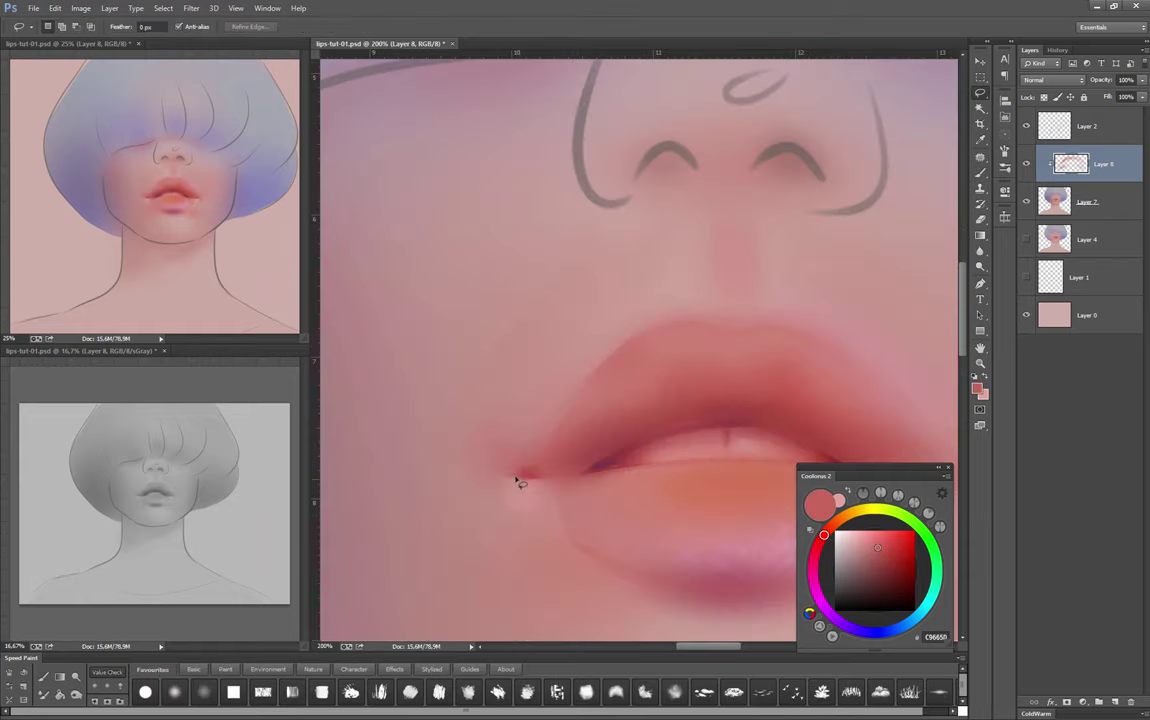
{"action": "key", "text": "b"}
{"action": "left_click", "coordinate": [521, 475], "text": "alt"}
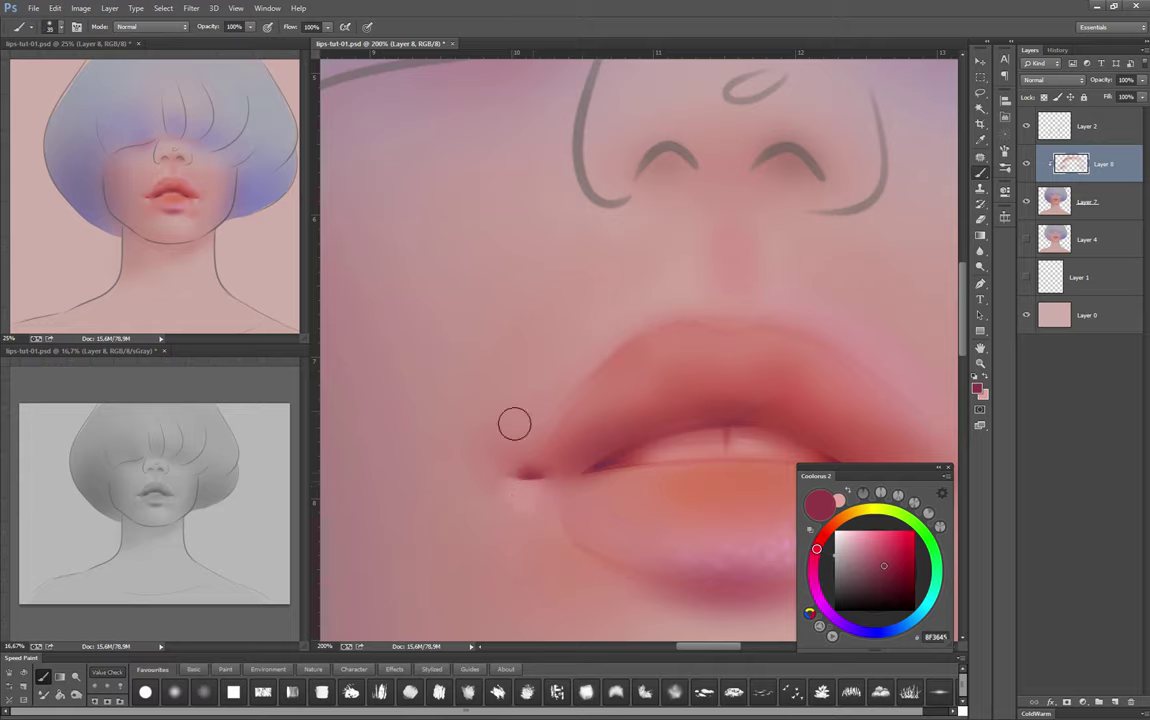
Blend deep red shading around the mouth corner and along the upper lip's lower edge, adjusting the brush size
{"action": "key", "text": "bracketright"}
{"action": "key", "text": "bracketright"}
{"action": "key", "text": "bracketright"}
{"action": "key", "text": "bracketright"}
{"action": "key", "text": "bracketleft"}
{"action": "key", "text": "bracketleft"}
{"action": "key", "text": "bracketleft"}
{"action": "key", "text": "bracketleft"}
{"action": "scroll", "coordinate": [459, 486], "scroll_direction": "down", "scroll_amount": 4}
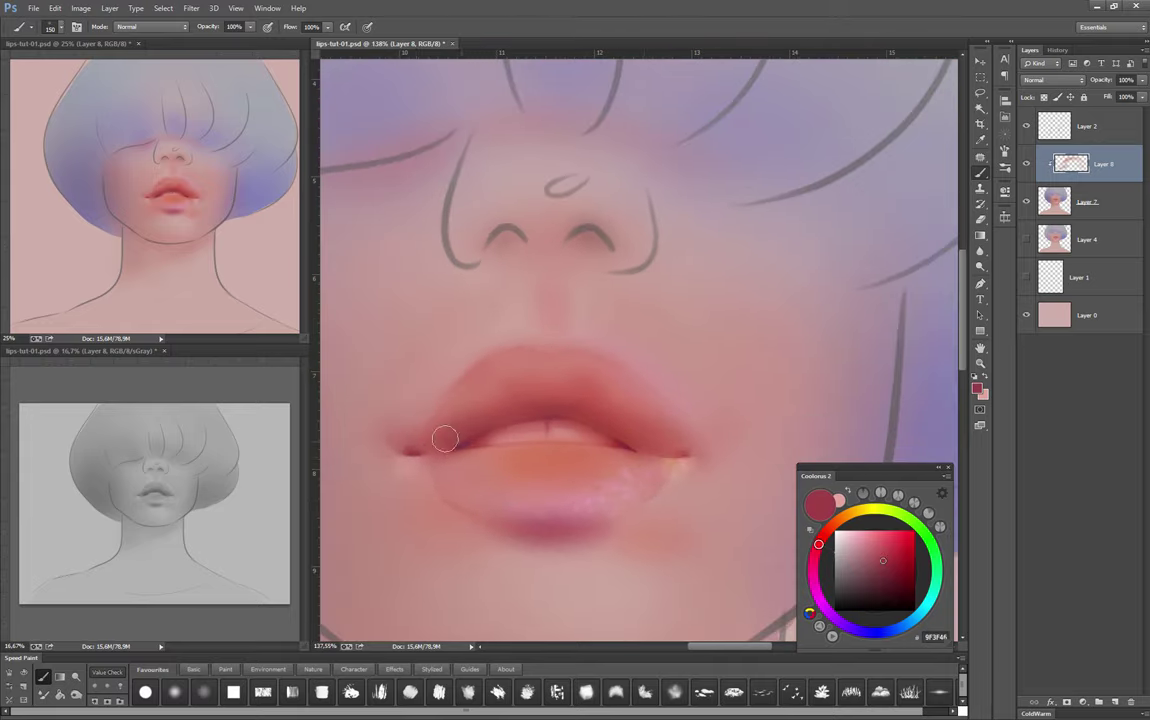
Blend sampled reds into the mouth corner and the adjoining upper lip edge with an enlarged soft brush
{"action": "left_click", "coordinate": [437, 440], "text": "alt"}
{"action": "left_click", "coordinate": [405, 440], "text": "alt"}
{"action": "key", "text": "bracketright"}
{"action": "key", "text": "bracketright"}
{"action": "key", "text": "bracketright"}
{"action": "key", "text": "bracketright"}
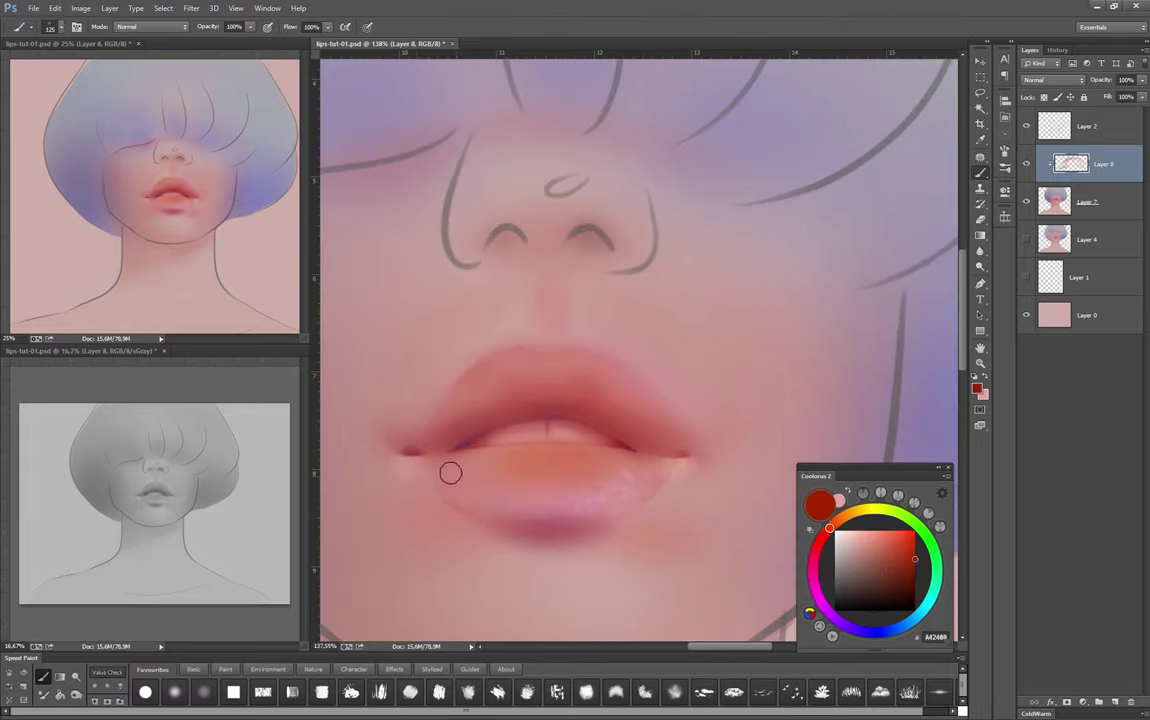
Paint soft red tones over the lips and the skin around them with a 400 px brush
{"action": "scroll", "coordinate": [449, 470], "scroll_direction": "down", "scroll_amount": 1}
{"action": "scroll", "coordinate": [472, 465], "scroll_direction": "down", "scroll_amount": 1}
{"action": "key", "text": "bracketright"}
{"action": "scroll", "coordinate": [503, 518], "scroll_direction": "down", "scroll_amount": 1}
{"action": "key", "text": "bracketright"}
{"action": "key", "text": "bracketright"}
{"action": "key", "text": "bracketright"}
{"action": "left_click_drag", "start_coordinate": [524, 418], "coordinate": [544, 431]}
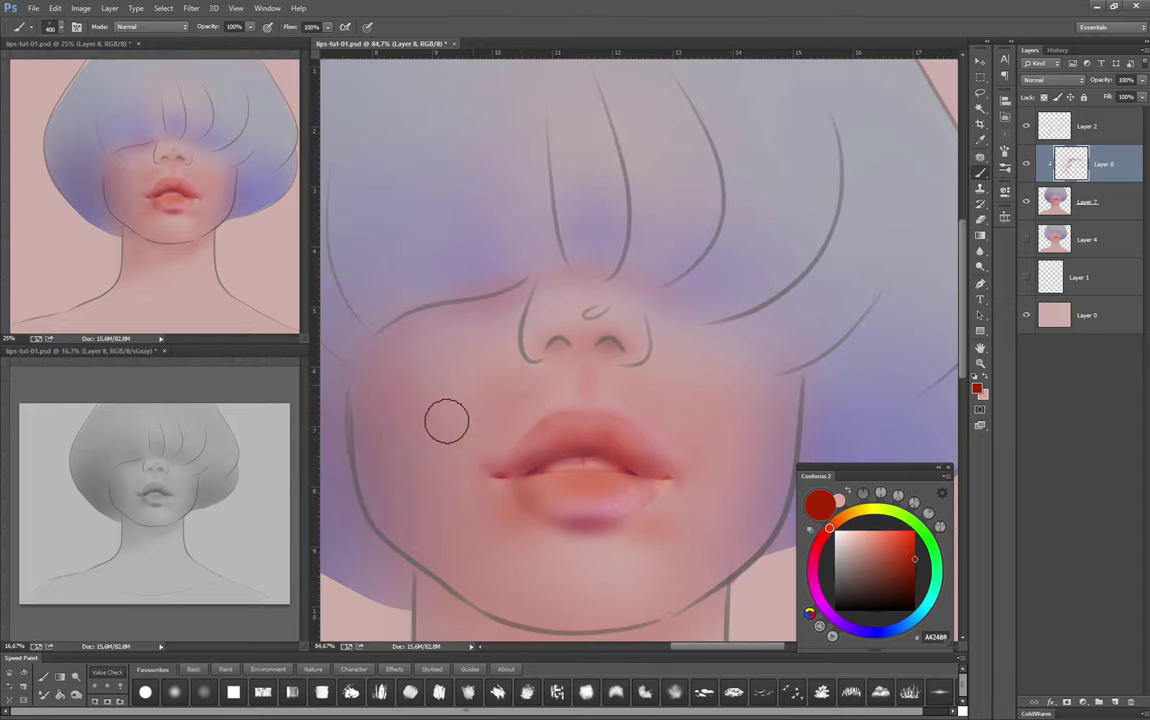
Blend sampled reds softly into the cheek and the skin beside the mouth with a 500–600 px brush
{"action": "scroll", "coordinate": [560, 502], "scroll_direction": "up", "scroll_amount": 1}
{"action": "scroll", "coordinate": [557, 503], "scroll_direction": "up", "scroll_amount": 1}
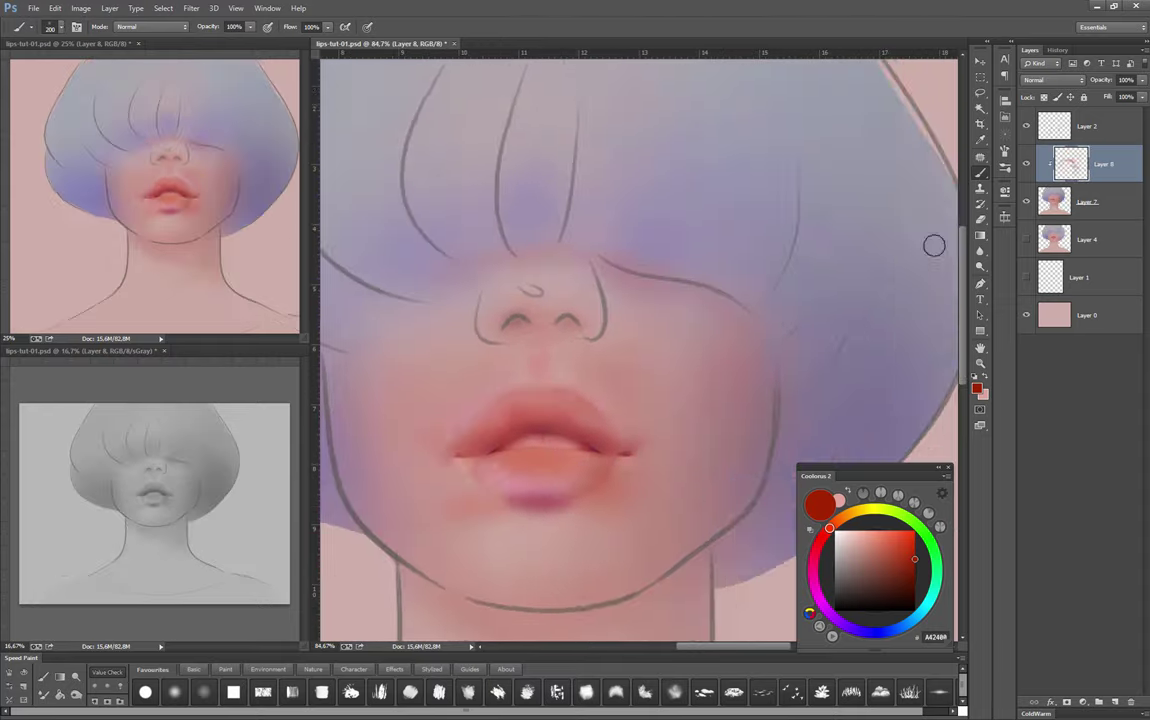
{"action": "scroll", "coordinate": [608, 413], "scroll_direction": "down", "scroll_amount": 1}
{"action": "left_click", "coordinate": [715, 402], "text": "alt"}
{"action": "scroll", "coordinate": [698, 418], "scroll_direction": "down", "scroll_amount": 1}
{"action": "key", "text": "bracketleft"}
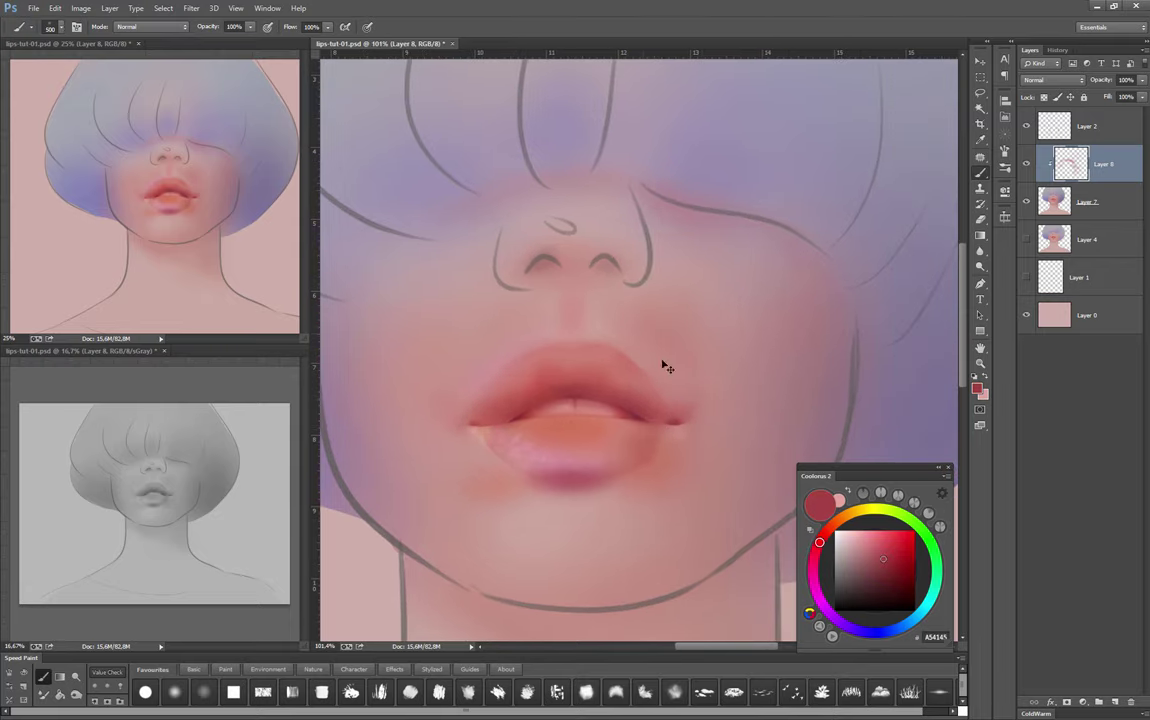
{"action": "left_click", "coordinate": [729, 462], "text": "alt"}
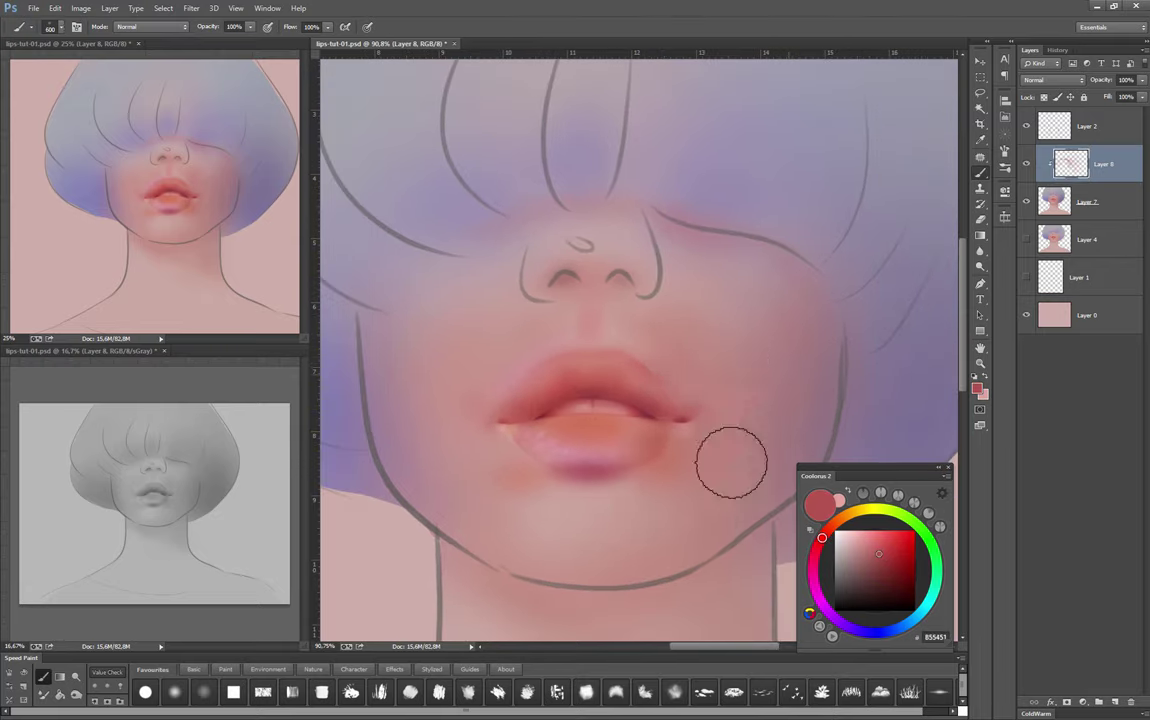
{"action": "key", "text": "bracketleft"}
{"action": "left_click_drag", "start_coordinate": [625, 353], "coordinate": [693, 365]}
Paint a pale pink highlight just above the upper lip's contour, masking the edge with a lasso selection
{"action": "key", "text": "l"}
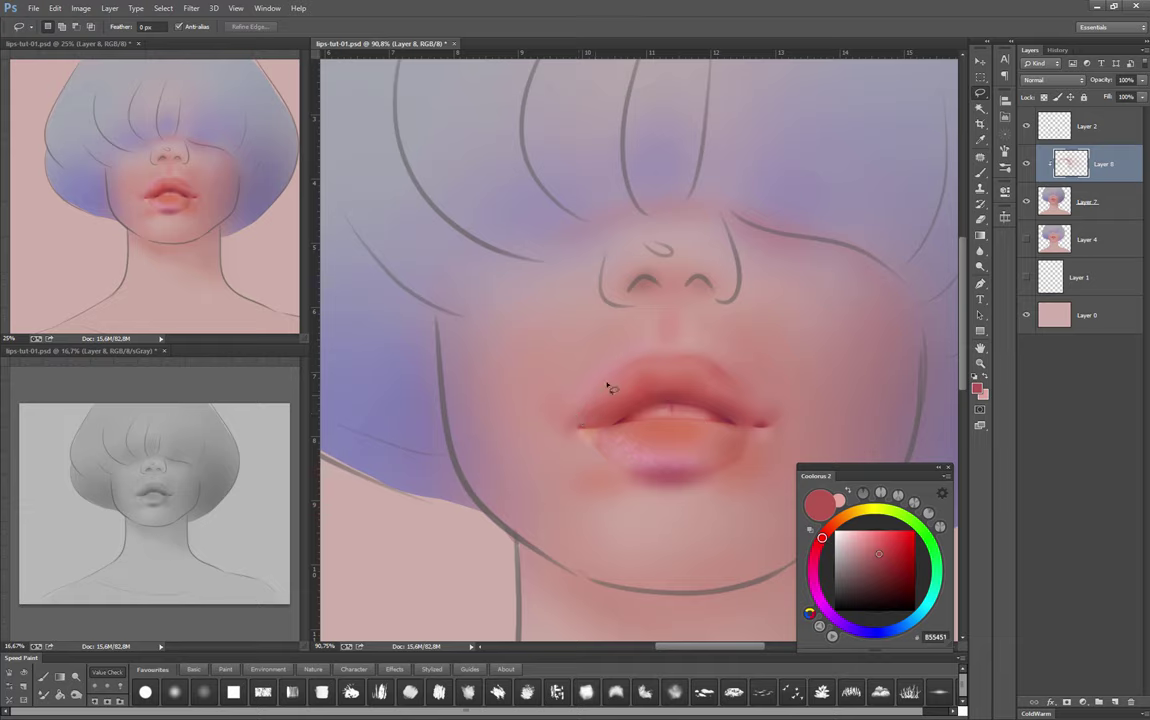
{"action": "key", "text": "b"}
{"action": "key", "text": "x"}
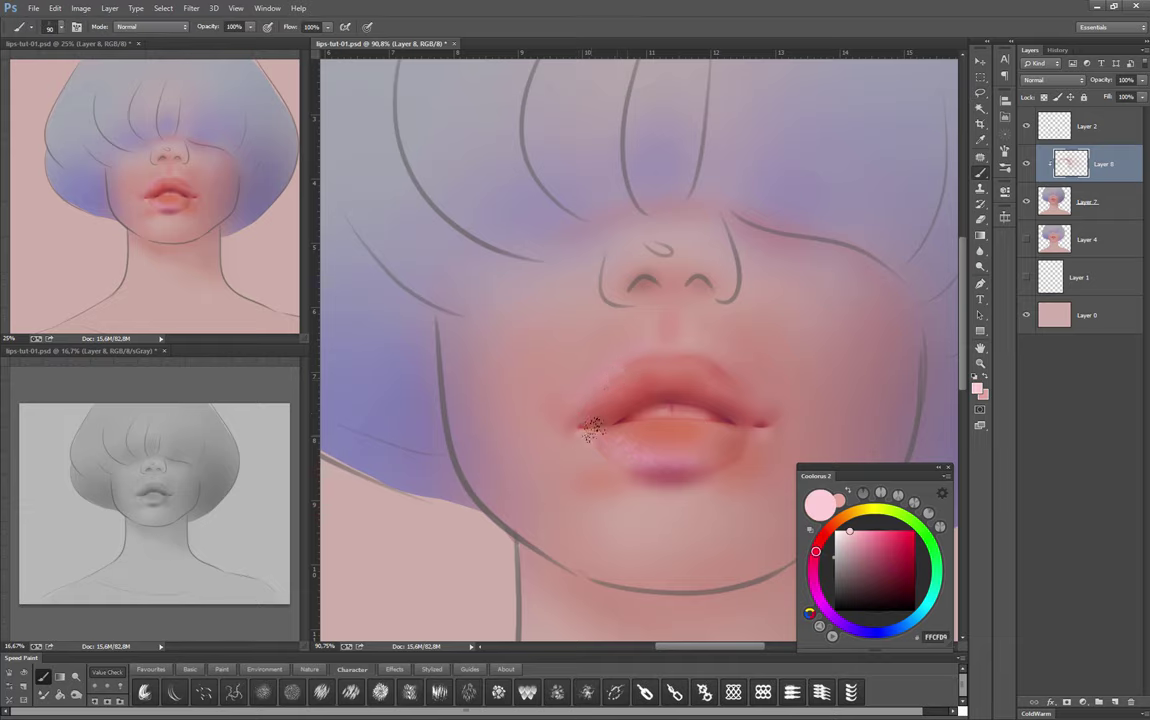
{"action": "left_click", "coordinate": [190, 669]}
{"action": "left_click_drag", "start_coordinate": [629, 360], "coordinate": [630, 452]}
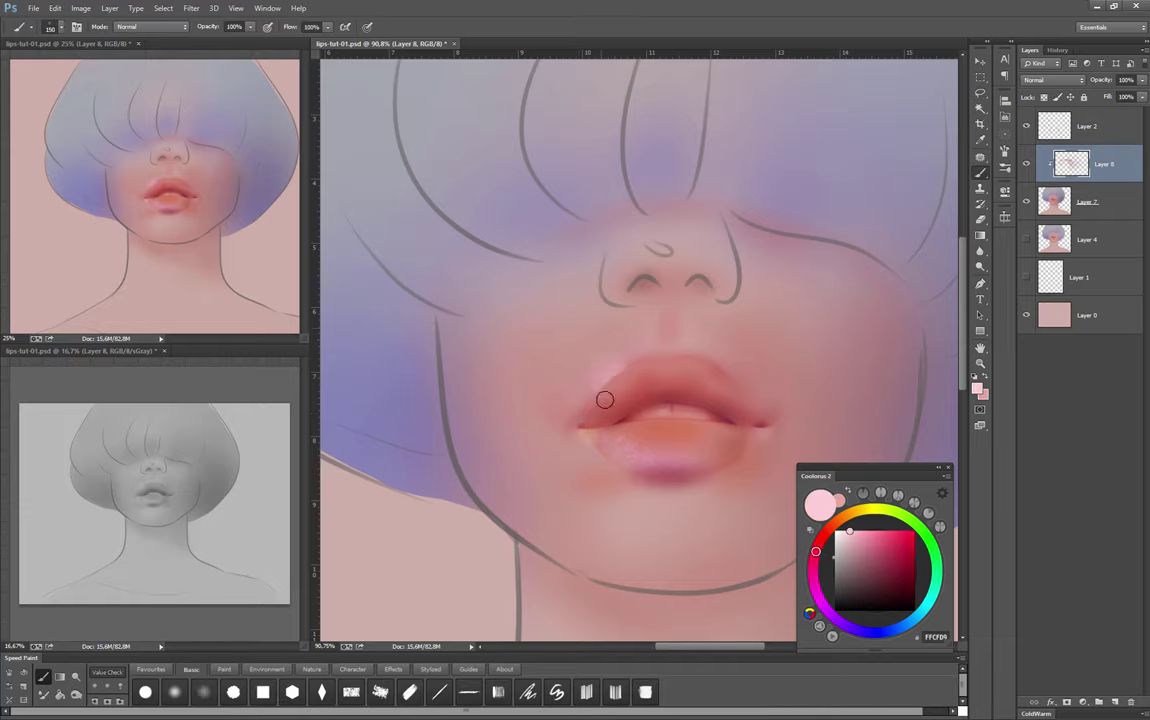
{"action": "scroll", "coordinate": [600, 400], "scroll_direction": "up", "scroll_amount": 2}
{"action": "key", "text": "l"}
{"action": "left_click_drag", "start_coordinate": [545, 350], "coordinate": [519, 415]}
{"action": "key", "text": "ctrl+d"}
Add a dark crimson accent at the mouth corner below the pink highlight
{"action": "key", "text": "b"}
{"action": "key", "text": "x"}
{"action": "scroll", "coordinate": [541, 420], "scroll_direction": "up", "scroll_amount": 1}
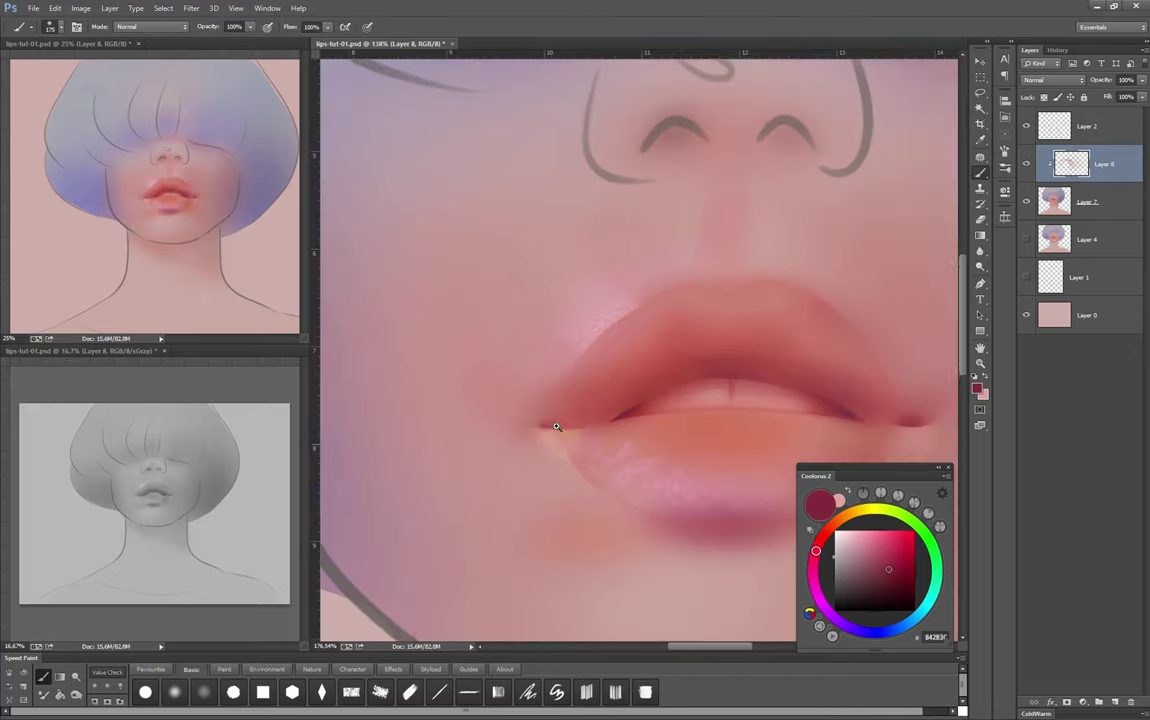
{"action": "scroll", "coordinate": [524, 456], "scroll_direction": "down", "scroll_amount": 2}
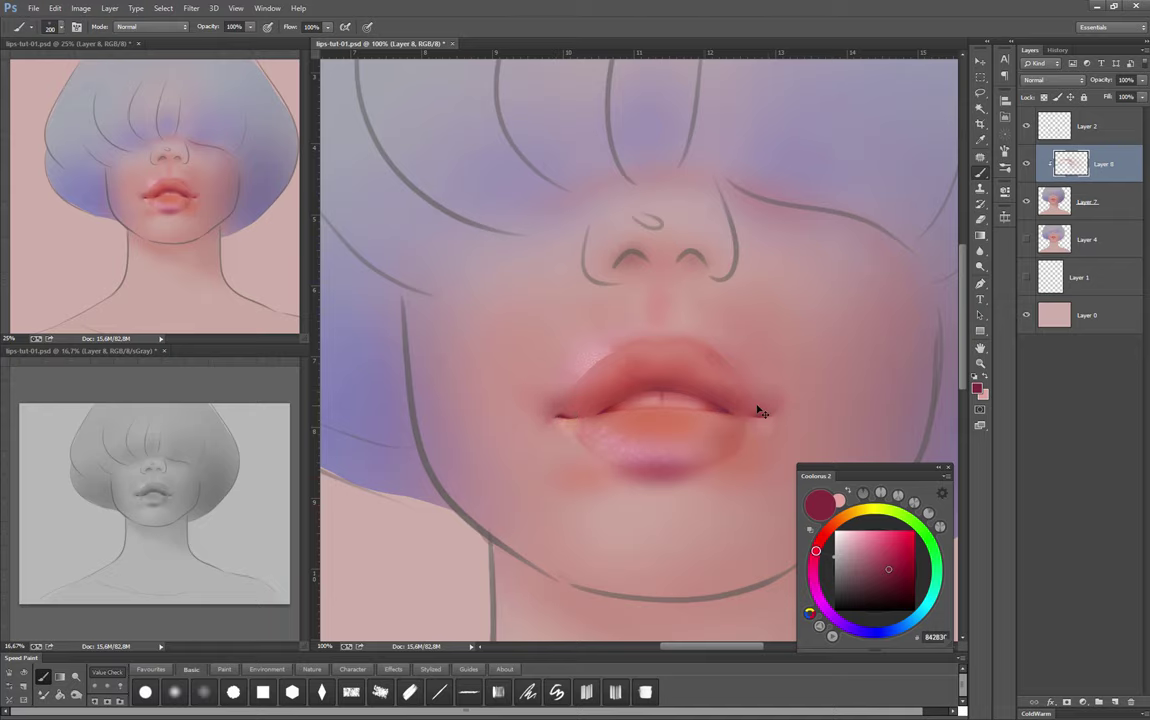
Softly shade around the opposite mouth corner and the lips with muted crimson, enlarging the brush to 500 px
{"action": "key", "text": "bracketright"}
{"action": "key", "text": "bracketright"}
{"action": "key", "text": "bracketright"}
{"action": "key", "text": "bracketright"}
{"action": "key", "text": "bracketright"}
{"action": "key", "text": "bracketright"}
{"action": "key", "text": "bracketright"}
{"action": "key", "text": "bracketright"}
{"action": "key", "text": "bracketright"}
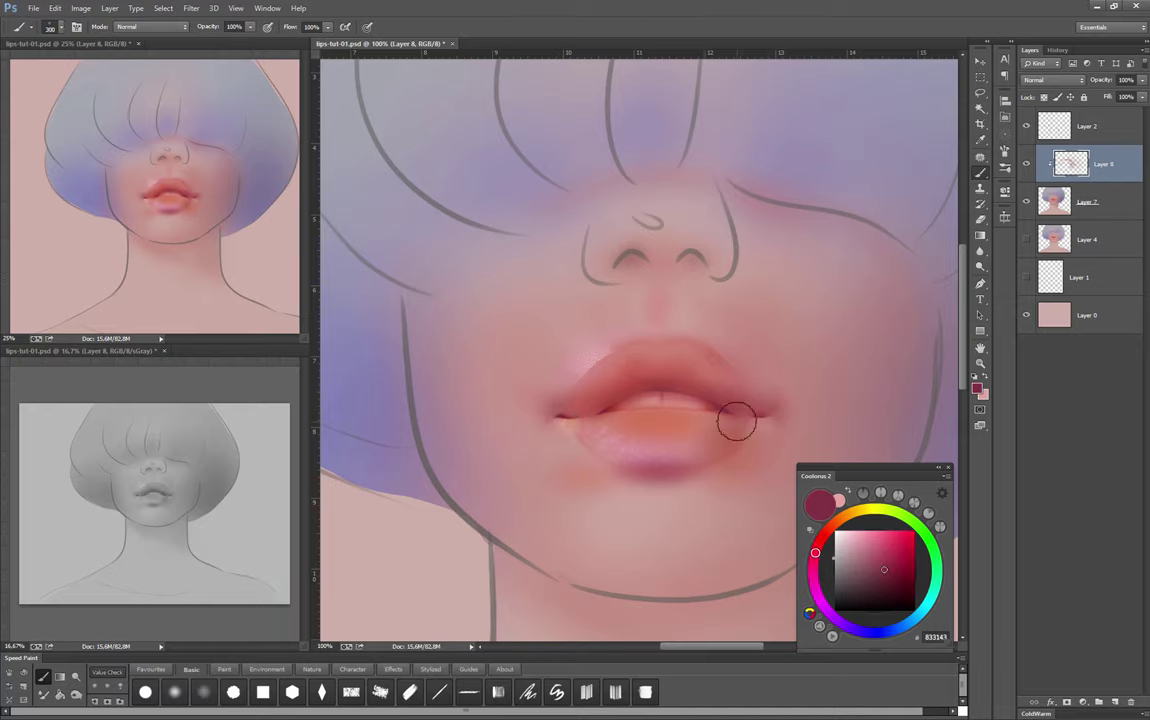
{"action": "left_click_drag", "start_coordinate": [695, 505], "coordinate": [640, 480]}
{"action": "scroll", "coordinate": [620, 420], "scroll_direction": "up", "scroll_amount": 2}
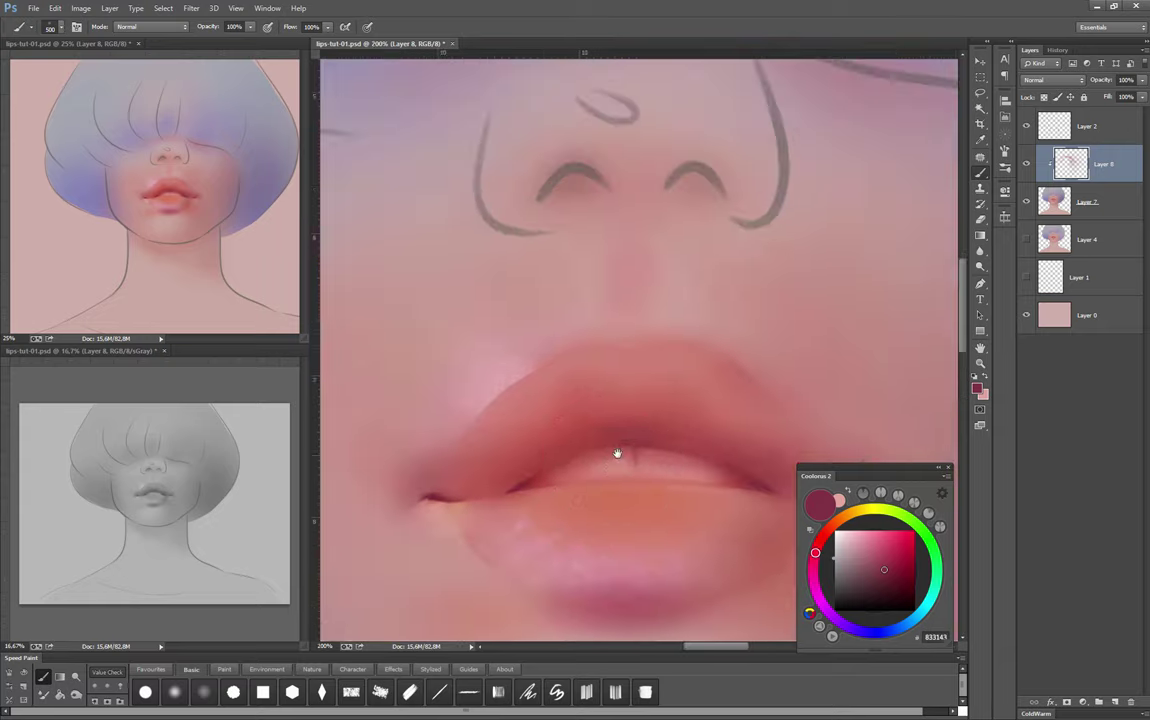
Shape the Cupid's bow of the upper lip with sampled reds and a 40–60 px brush from the Paint set
{"action": "scroll", "coordinate": [645, 402], "scroll_direction": "down", "scroll_amount": 2}
{"action": "left_click", "coordinate": [645, 402], "text": "alt"}
{"action": "key", "text": "bracketleft"}
{"action": "key", "text": "bracketleft"}
{"action": "key", "text": "bracketleft"}
{"action": "key", "text": "bracketleft"}
{"action": "key", "text": "bracketleft"}
{"action": "key", "text": "bracketleft"}
{"action": "key", "text": "bracketleft"}
{"action": "key", "text": "bracketleft"}
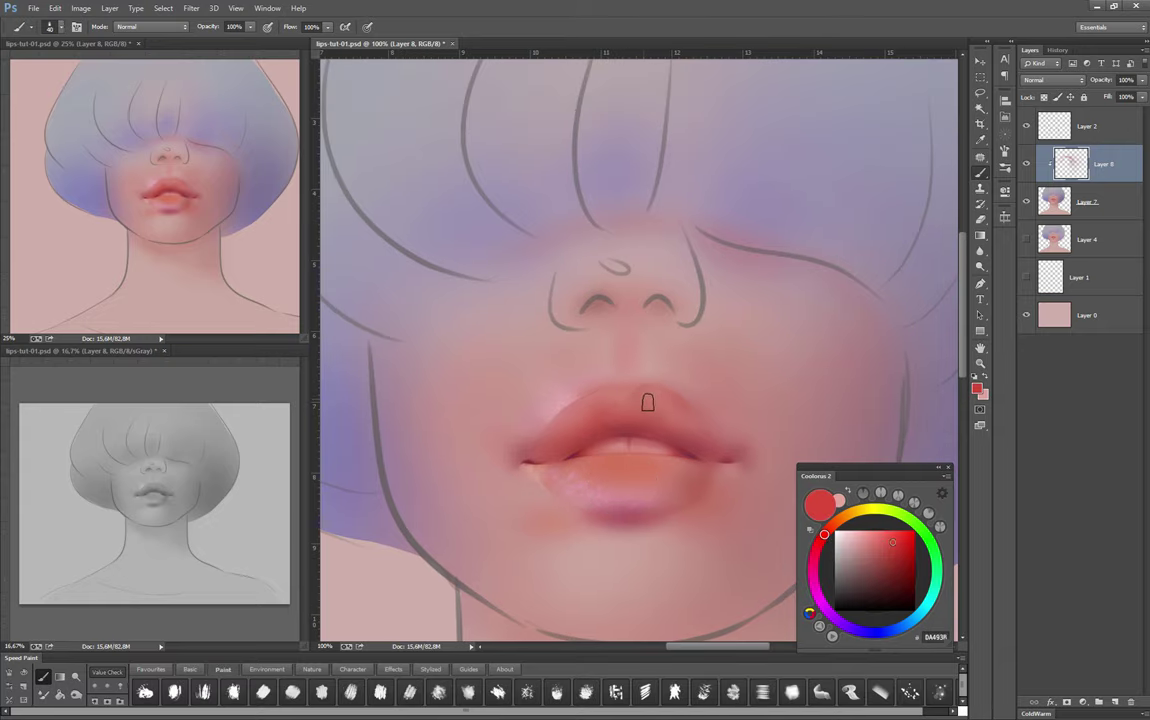
{"action": "left_click", "coordinate": [600, 388], "text": "alt"}
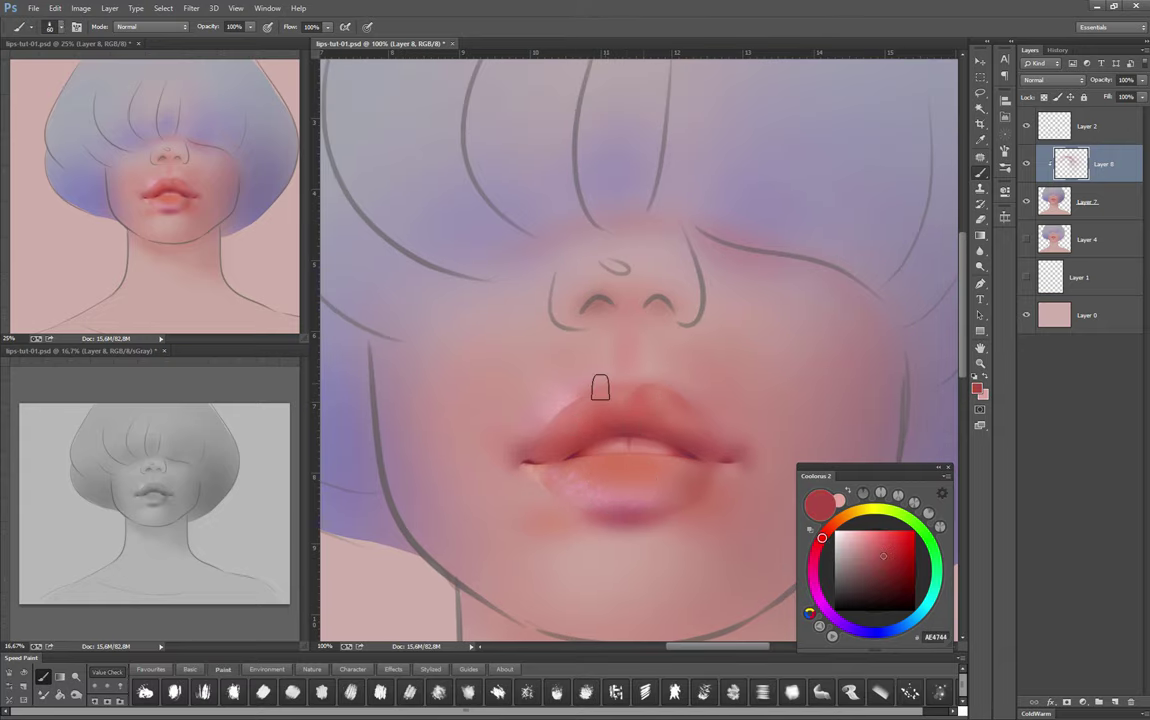
Define the rim and central dip of the Cupid's bow with a sampled skin pink and a Basic round brush
{"action": "left_click", "coordinate": [187, 676]}
{"action": "left_click", "coordinate": [616, 380], "text": "alt"}
{"action": "left_click_drag", "start_coordinate": [673, 396], "coordinate": [679, 374]}
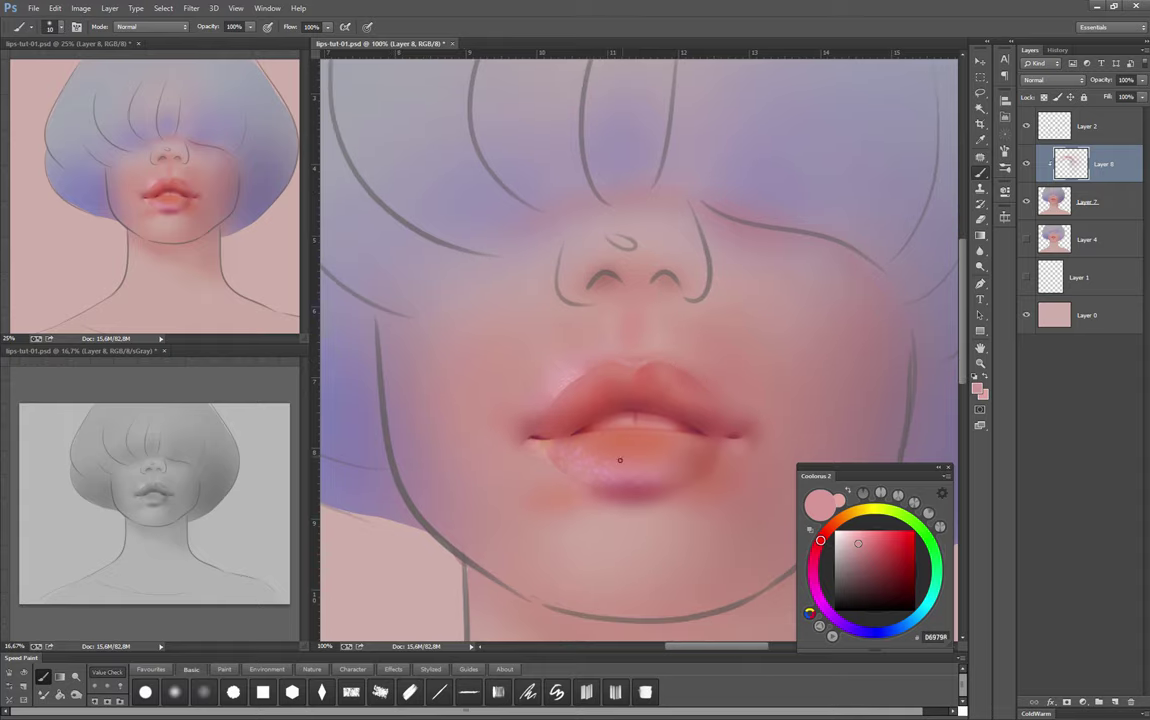
Refine the lower lip's contour and highlights with sampled pinks, using a lasso selection to keep the edge crisp
{"action": "left_click", "coordinate": [564, 473], "text": "alt"}
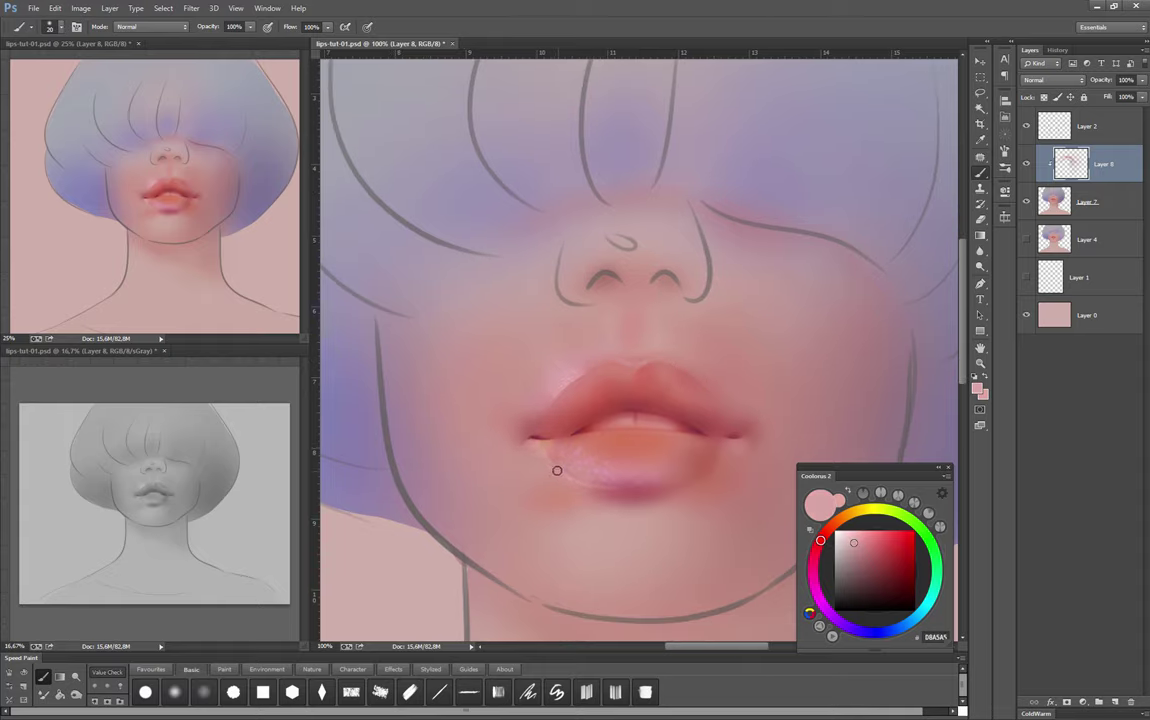
{"action": "left_click", "coordinate": [616, 480], "text": "alt"}
{"action": "key", "text": "bracketright"}
{"action": "key", "text": "bracketright"}
{"action": "left_click", "coordinate": [634, 457], "text": "alt"}
{"action": "key", "text": "l"}
{"action": "scroll", "coordinate": [603, 437], "scroll_direction": "up", "scroll_amount": 1}
{"action": "left_click_drag", "start_coordinate": [622, 432], "coordinate": [531, 470]}
{"action": "key", "text": "b"}
Paint saturated orange-red along the inner lower lip
{"action": "left_click", "coordinate": [835, 522]}
{"action": "left_click", "coordinate": [897, 541]}
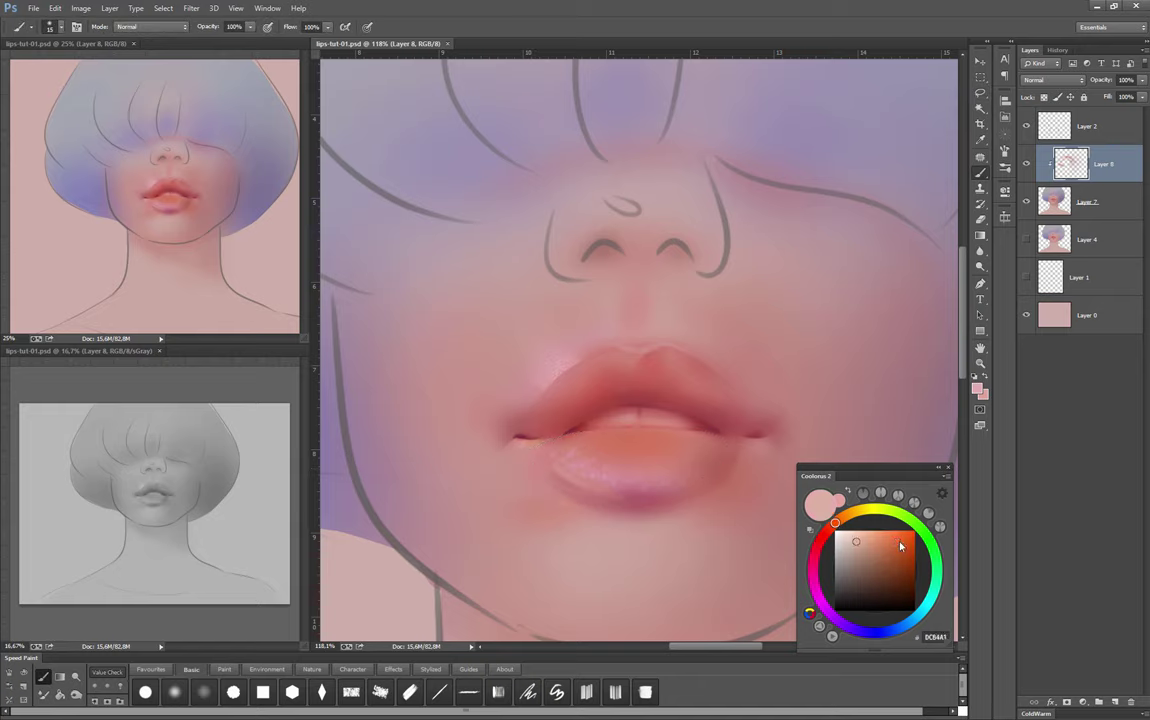
{"action": "key", "text": "ctrl+minus"}
{"action": "key", "text": "ctrl+minus"}
{"action": "left_click", "coordinate": [914, 540]}
{"action": "left_click_drag", "start_coordinate": [600, 503], "coordinate": [665, 505]}
Choose a Basic round brush and create a new layer above Layer 8 in Hard Light blend mode
{"action": "left_click", "coordinate": [191, 669]}
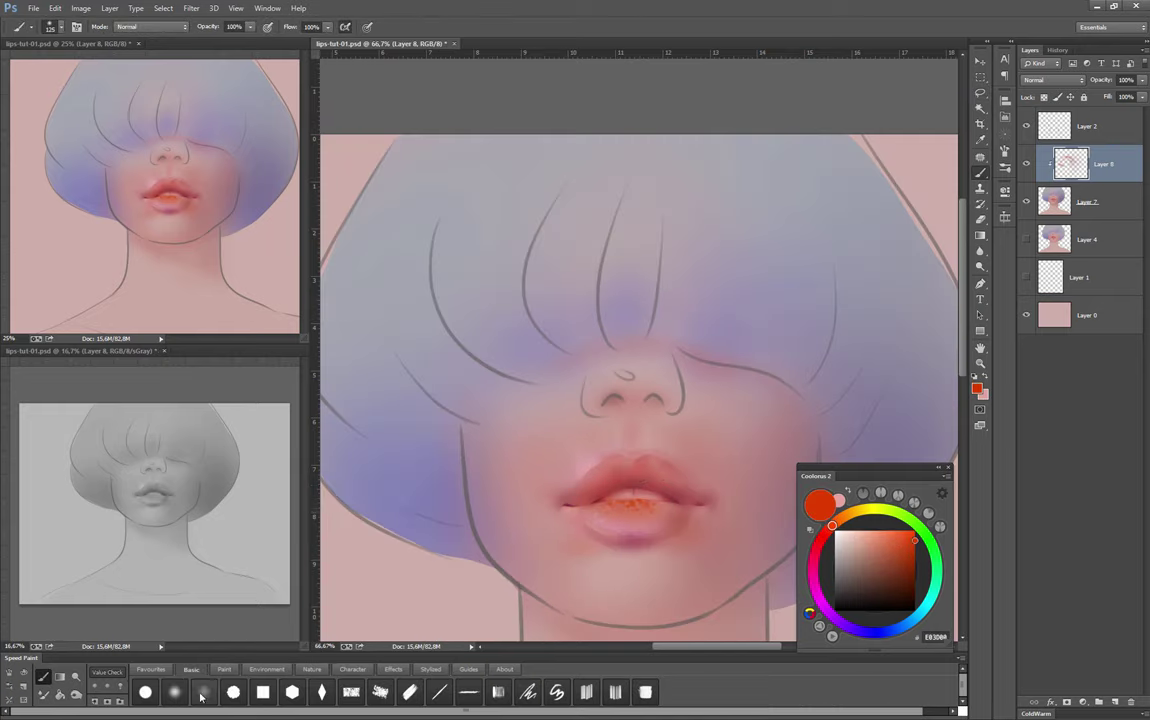
{"action": "left_click", "coordinate": [145, 692]}
{"action": "key", "text": "ctrl+shift+alt+n"}
{"action": "left_click", "coordinate": [1052, 79]}
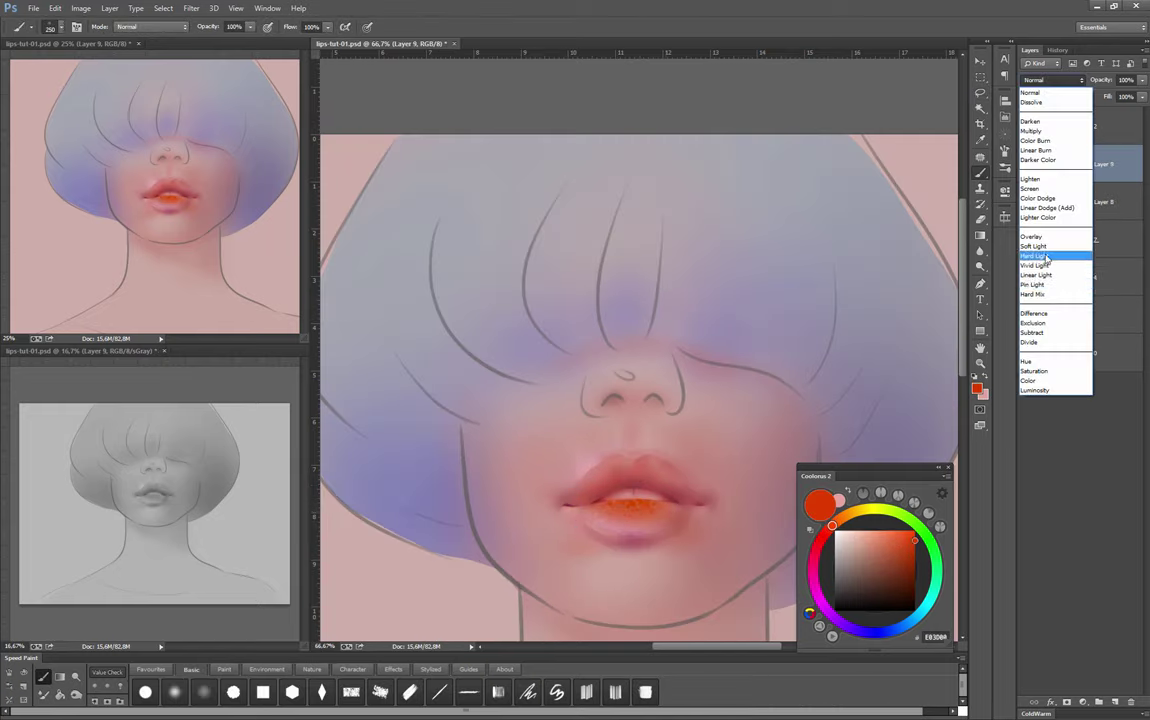
{"action": "left_click", "coordinate": [1060, 254]}
Glaze orange-red over both lips on the Hard Light layer with a brush of about 200 px
{"action": "key", "text": "bracketleft"}
{"action": "key", "text": "bracketleft"}
{"action": "key", "text": "bracketleft"}
{"action": "key", "text": "bracketleft"}
{"action": "key", "text": "ctrl+plus"}
{"action": "key", "text": "bracketright"}
{"action": "key", "text": "bracketright"}
{"action": "key", "text": "bracketright"}
{"action": "left_click_drag", "start_coordinate": [616, 457], "coordinate": [670, 480]}
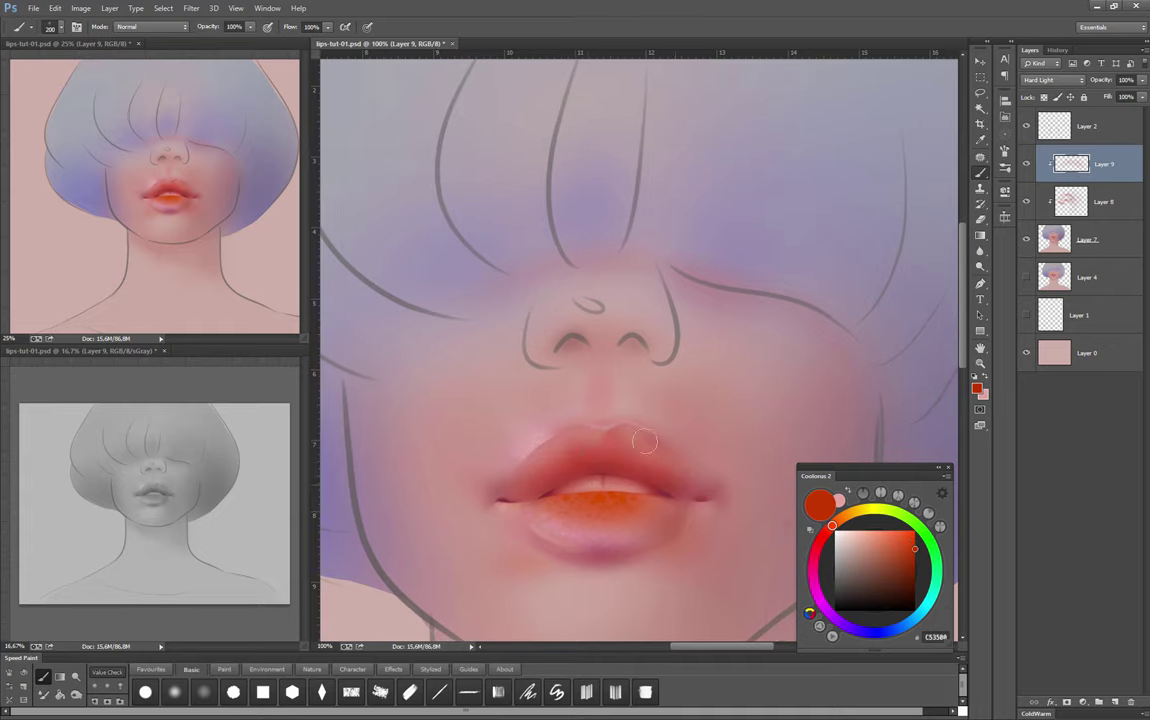
Warm the lips and the skin around them with a darker reddish brown on Layer 9
{"action": "left_click", "coordinate": [896, 568]}
{"action": "key", "text": "bracketright"}
{"action": "key", "text": "ctrl+0"}
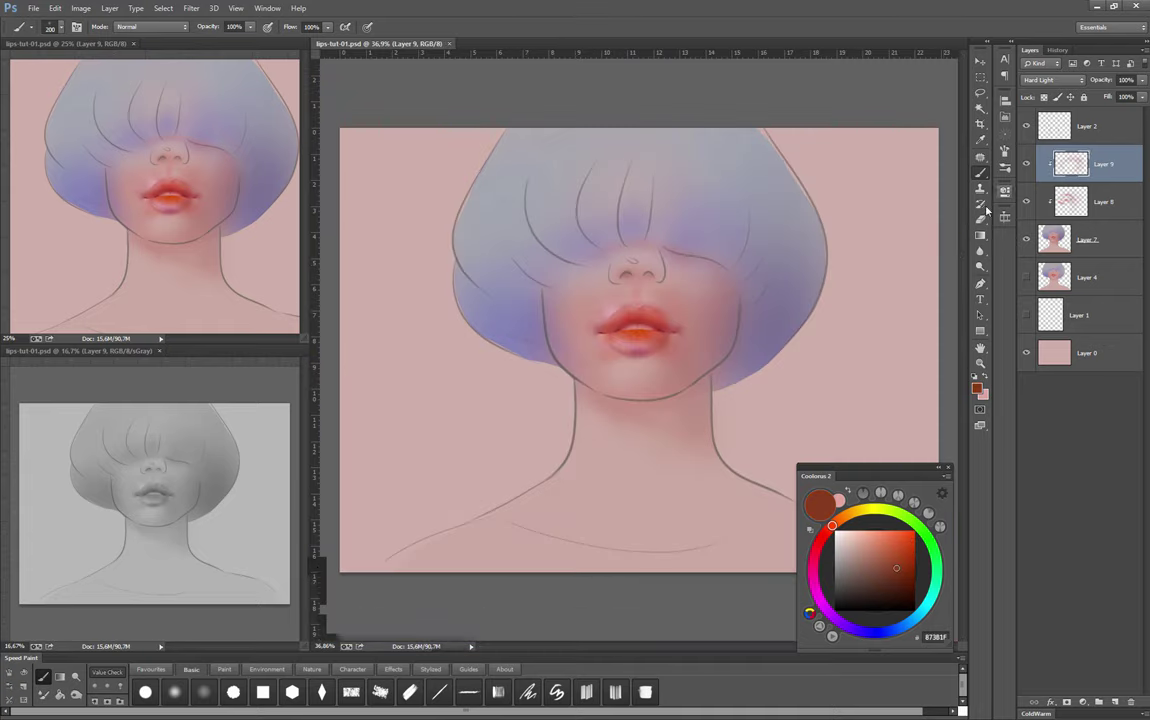
Compare the painting with and without Layer 9, then merge Layers 9 and 8 down into Layer 7
{"action": "left_click", "coordinate": [1026, 164]}
{"action": "left_click", "coordinate": [1026, 164]}
{"action": "key", "text": "ctrl+e"}
{"action": "key", "text": "ctrl+e"}
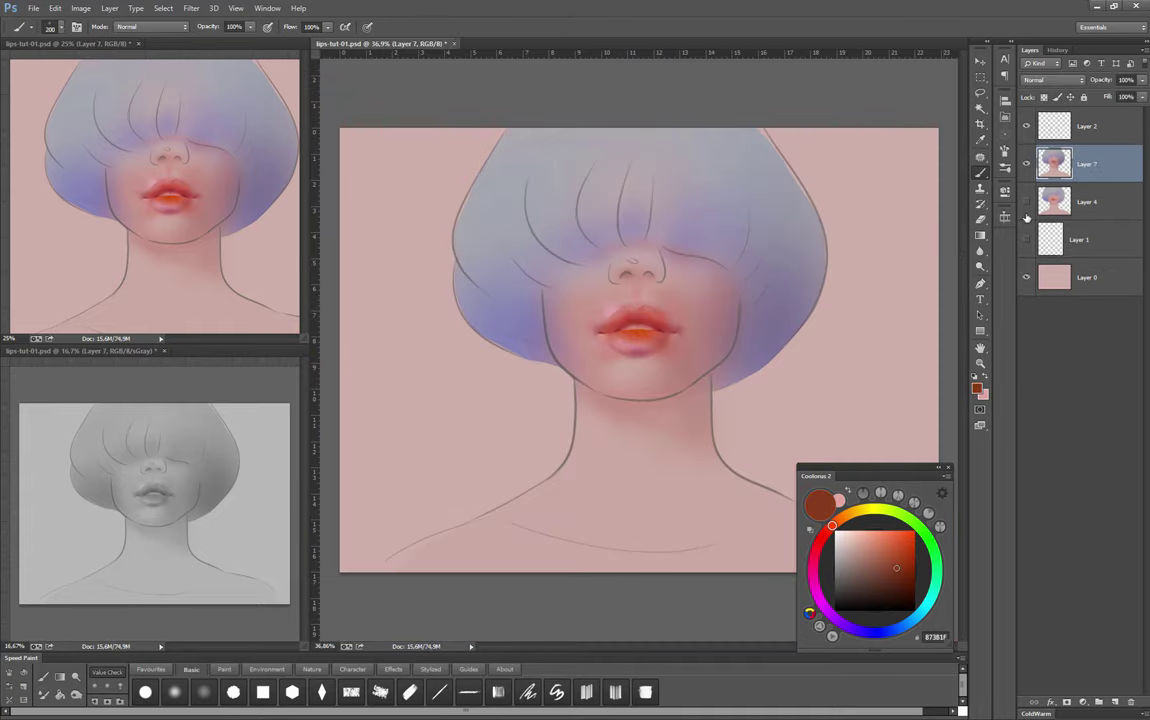
Apply Levels to Layer 7, shifting the red channel's midtones darker and lowering the green channel's white input to about 248
{"action": "key", "text": "ctrl+plus"}
{"action": "key", "text": "ctrl+l"}
{"action": "key", "text": "alt+3"}
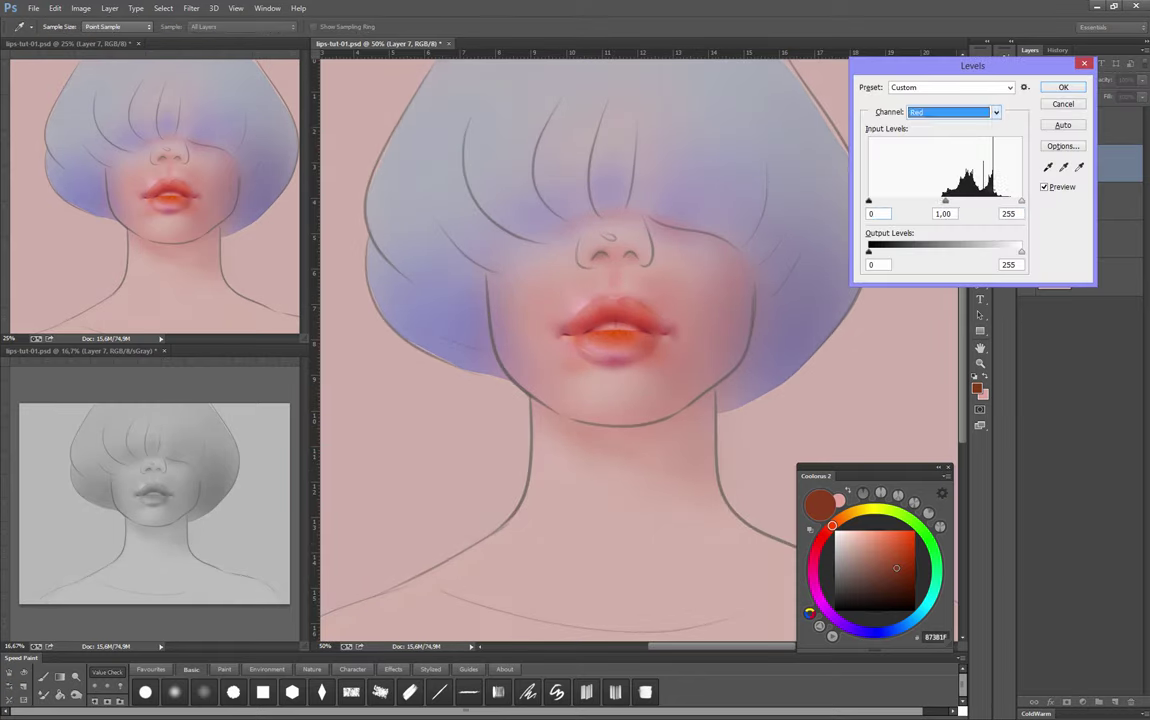
{"action": "left_click_drag", "start_coordinate": [945, 203], "coordinate": [950, 205]}
{"action": "key", "text": "alt+4"}
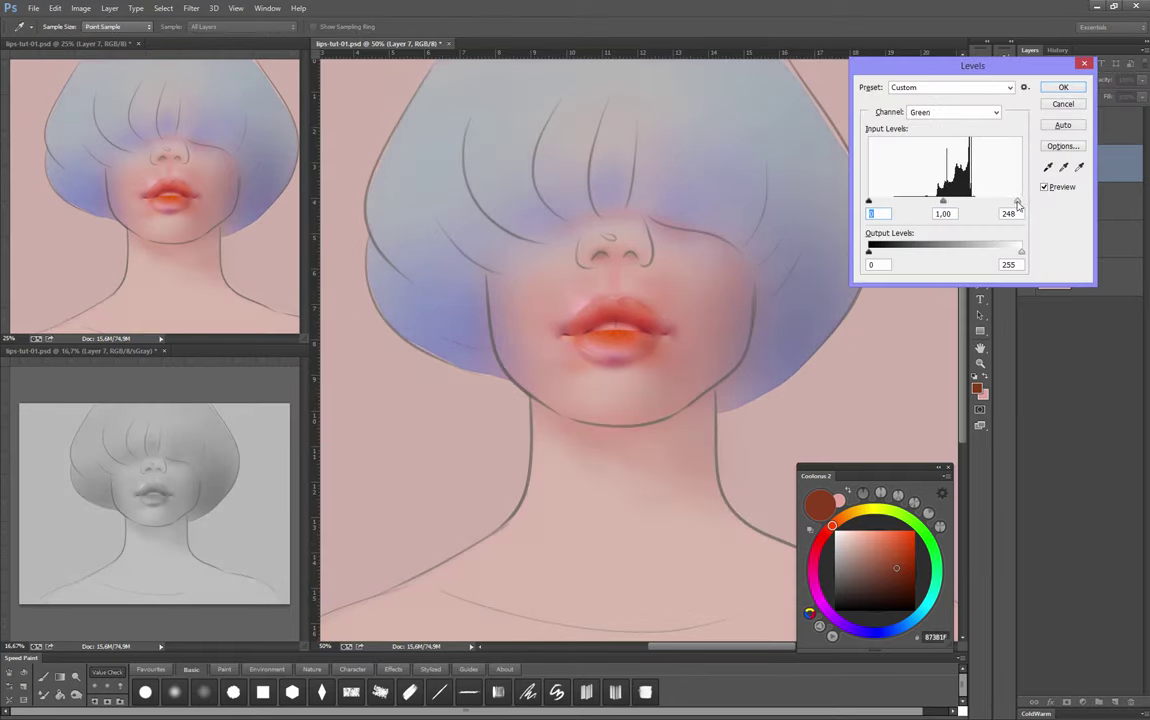
{"action": "key", "text": "Return"}
Add a new layer above Layer 7 and clip it to that layer
{"action": "key", "text": "ctrl+minus"}
{"action": "key", "text": "ctrl+minus"}
{"action": "key", "text": "ctrl+alt+shift+n"}
{"action": "key", "text": "ctrl+alt+g"}
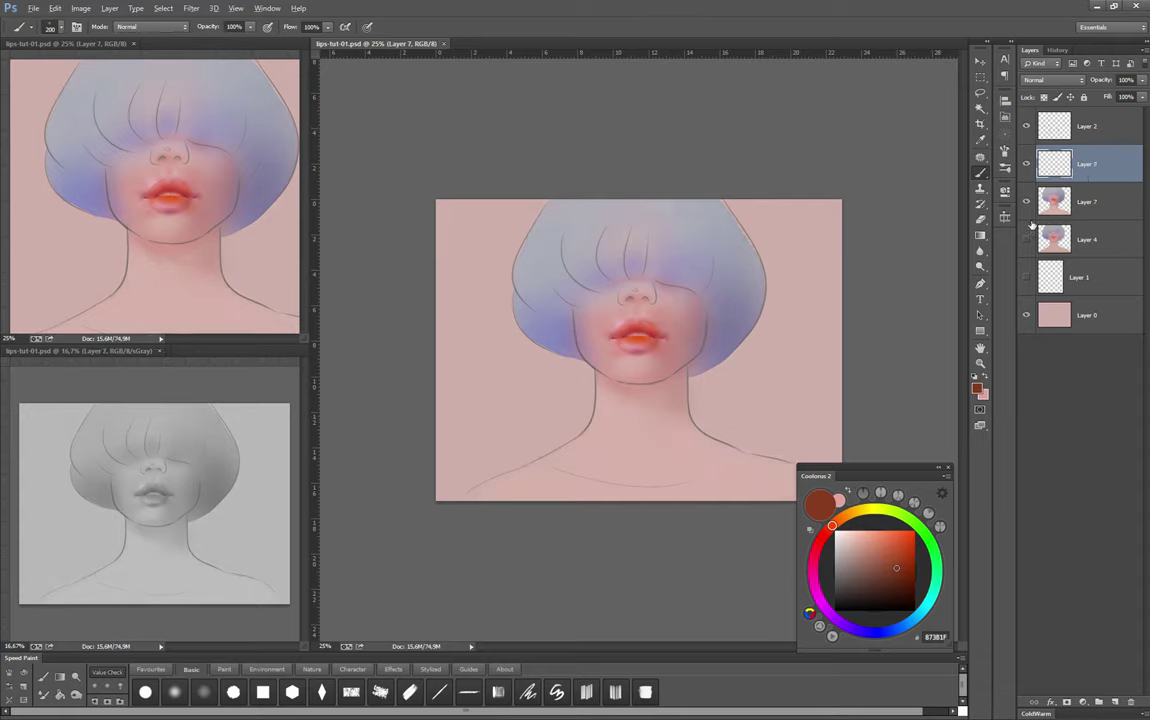
Recolour the sketch lines on Layer 2 with a muted blue-violet gradient, keeping transparent pixels locked
{"action": "key", "text": "alt+bracketright"}
{"action": "key", "text": "g"}
{"action": "left_click", "coordinate": [868, 632]}
{"action": "left_click", "coordinate": [855, 561]}
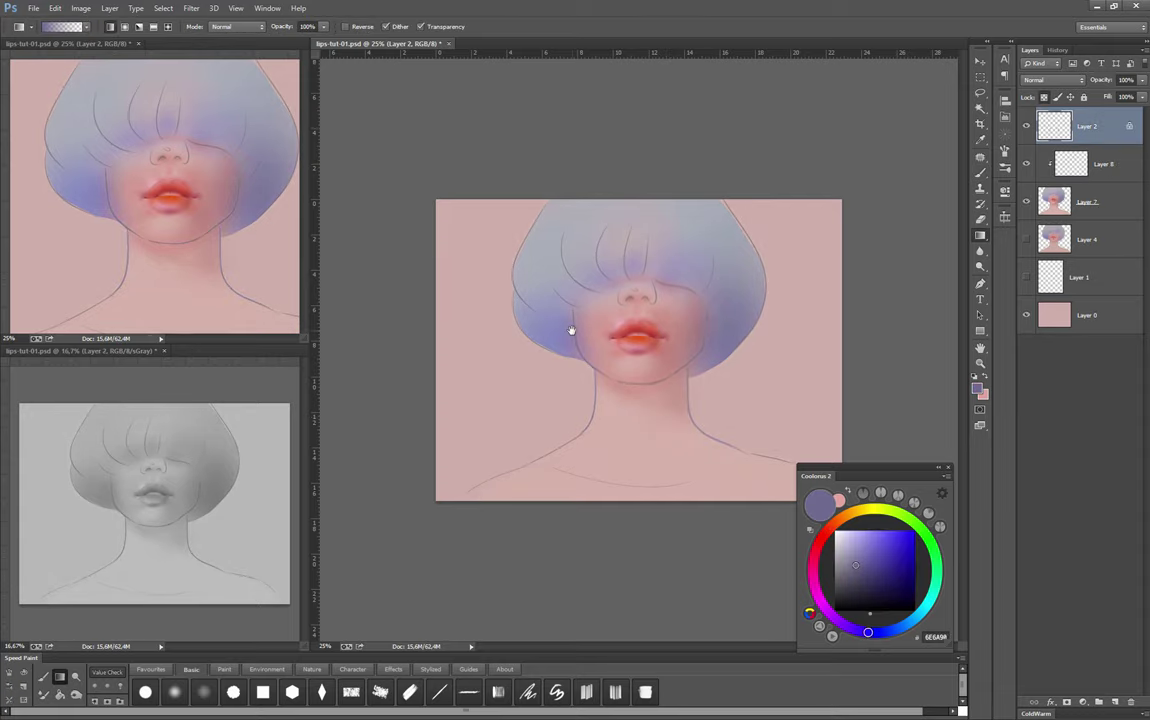
Glaze soft sampled tones over the face and neck on clipped Layer 8 with a 1500 px brush
{"action": "key", "text": "b"}
{"action": "key", "text": "alt+bracketleft"}
{"action": "left_click", "coordinate": [739, 319], "text": "alt"}
{"action": "key", "text": "Delete"}
{"action": "left_click", "coordinate": [521, 449], "text": "alt"}
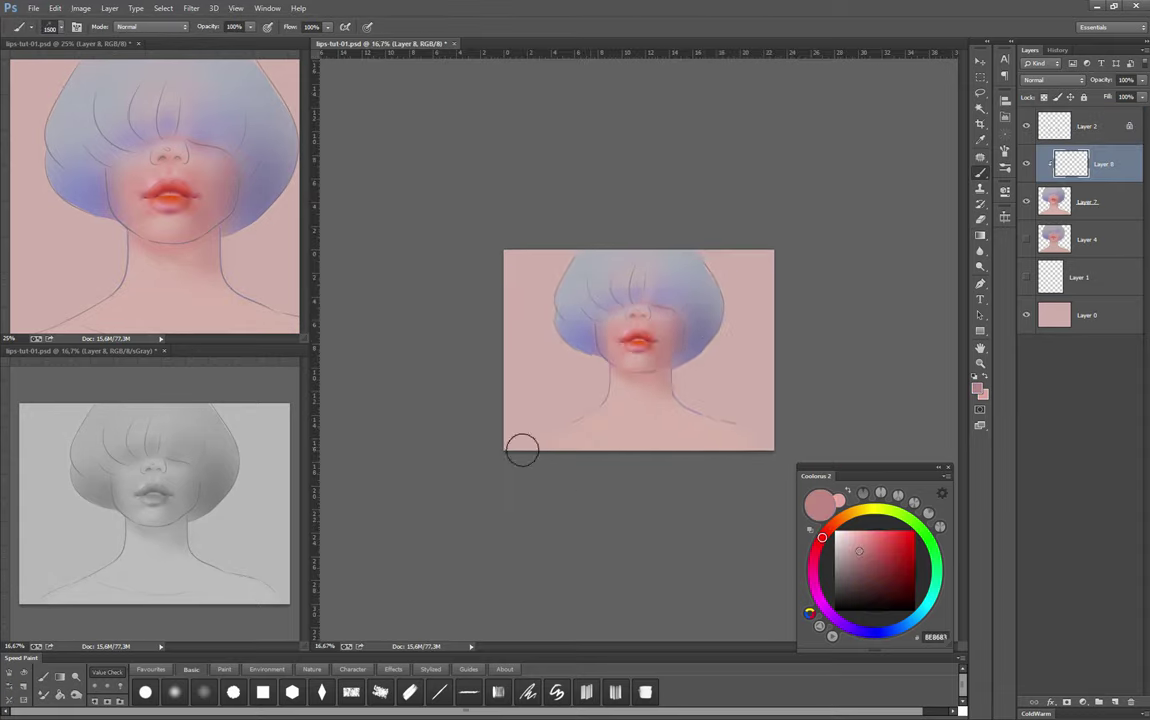
{"action": "left_click_drag", "start_coordinate": [660, 320], "coordinate": [643, 399]}
Add another clipped layer above Layer 7 and set its blend mode to Hard Light
{"action": "key", "text": "ctrl+1"}
{"action": "key", "text": "ctrl+alt+shift+n"}
{"action": "key", "text": "ctrl+alt+g"}
{"action": "key", "text": "shift+alt+h"}
Refine the lower lip's outer edge near the mouth corner with sampled pinks and reds and a 15–25 px brush
{"action": "left_click", "coordinate": [503, 417], "text": "alt"}
{"action": "key", "text": "alt+bracketleft"}
{"action": "left_click", "coordinate": [535, 446], "text": "alt"}
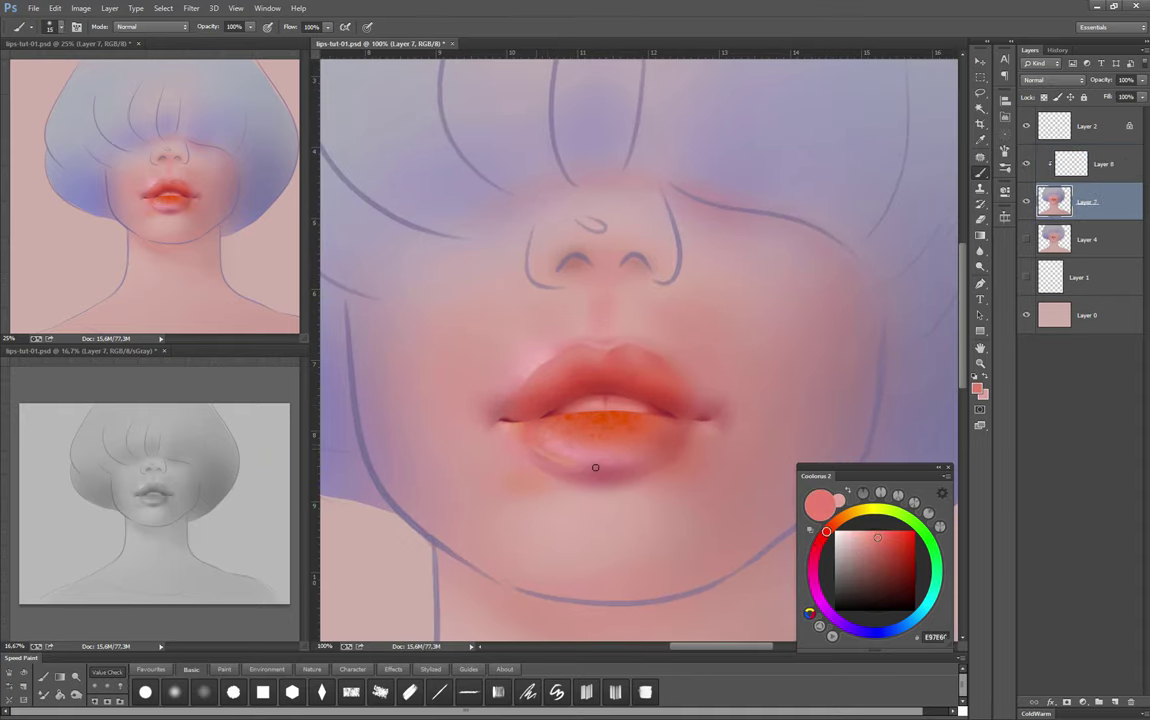
{"action": "key", "text": "alt+bracketright"}
{"action": "left_click", "coordinate": [526, 444], "text": "alt"}
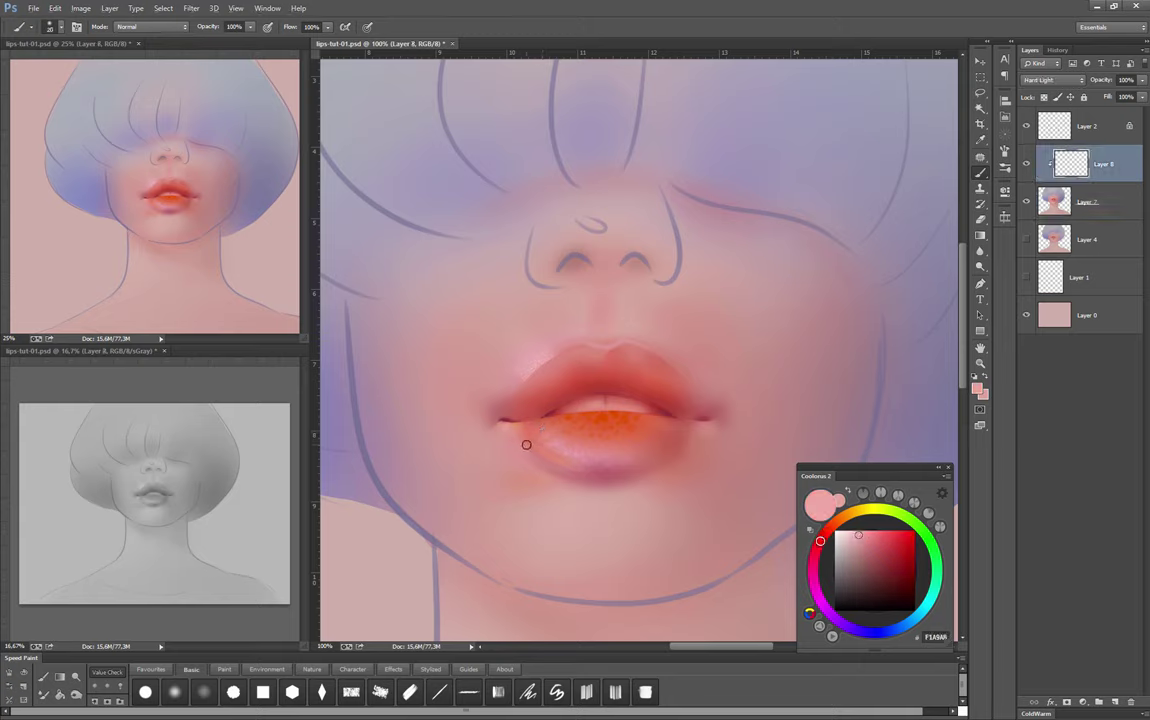
{"action": "left_click", "coordinate": [534, 450], "text": "alt"}
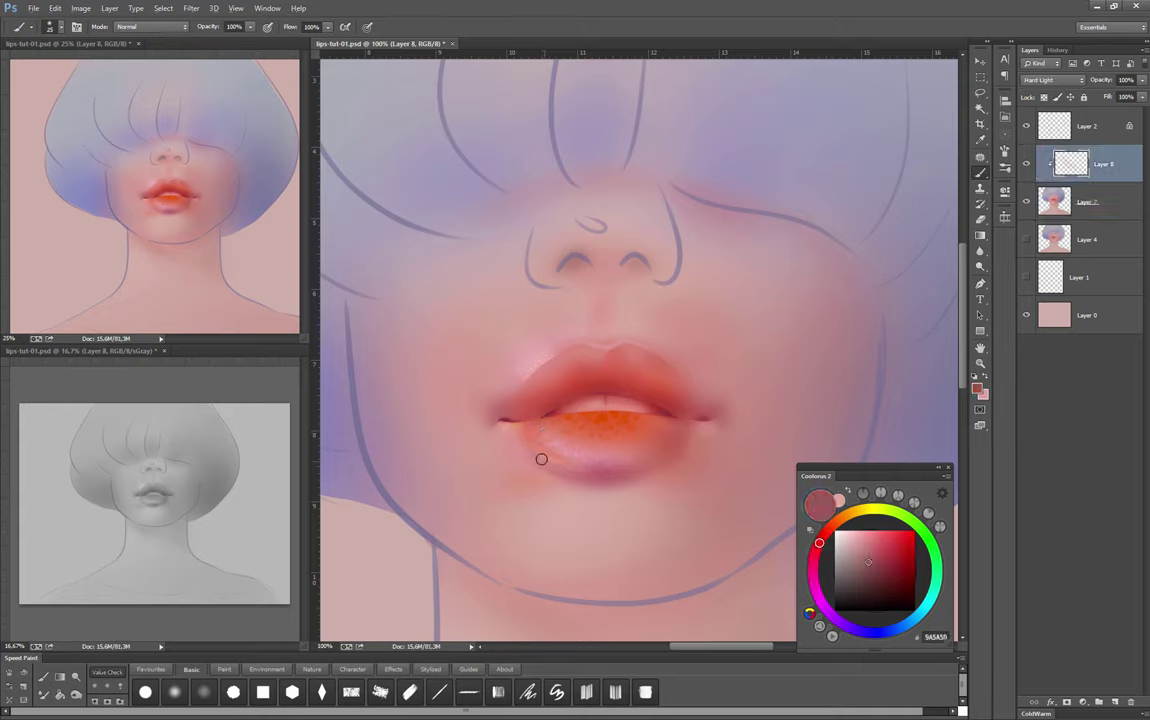
Darken the lower lip's bottom edge with sampled mauve reds, using a lasso selection to hold the contour
{"action": "key", "text": "l"}
{"action": "key", "text": "b"}
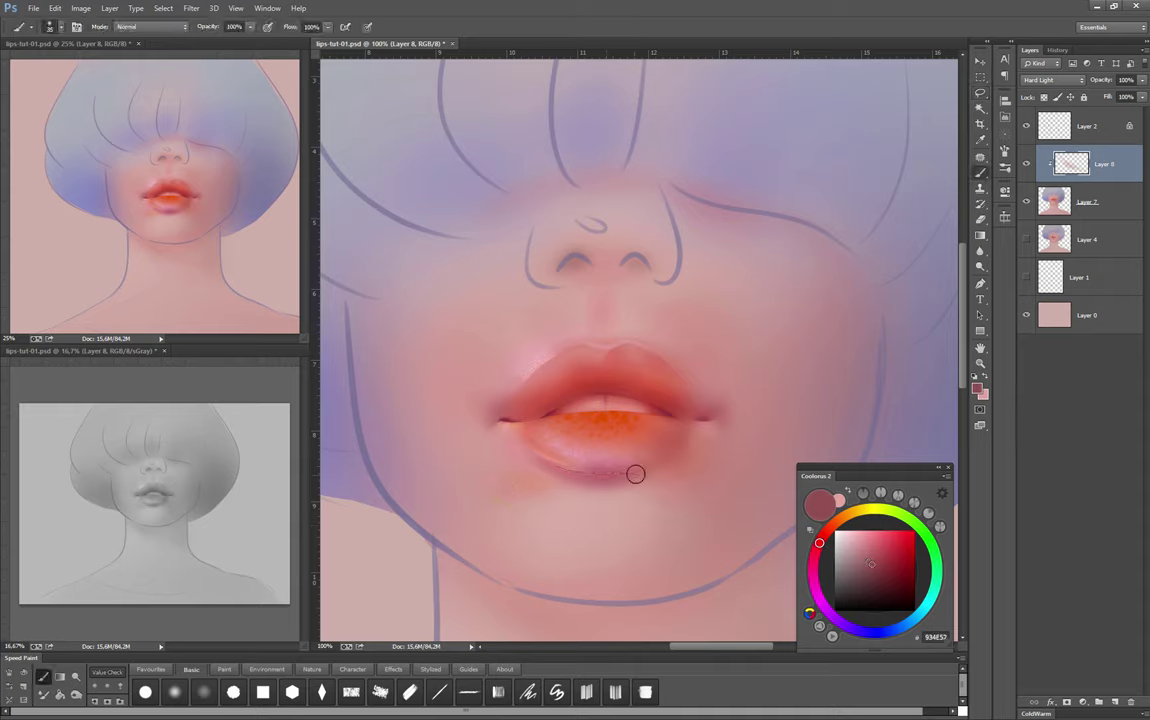
{"action": "left_click", "coordinate": [570, 470], "text": "alt"}
{"action": "left_click", "coordinate": [584, 459], "text": "alt"}
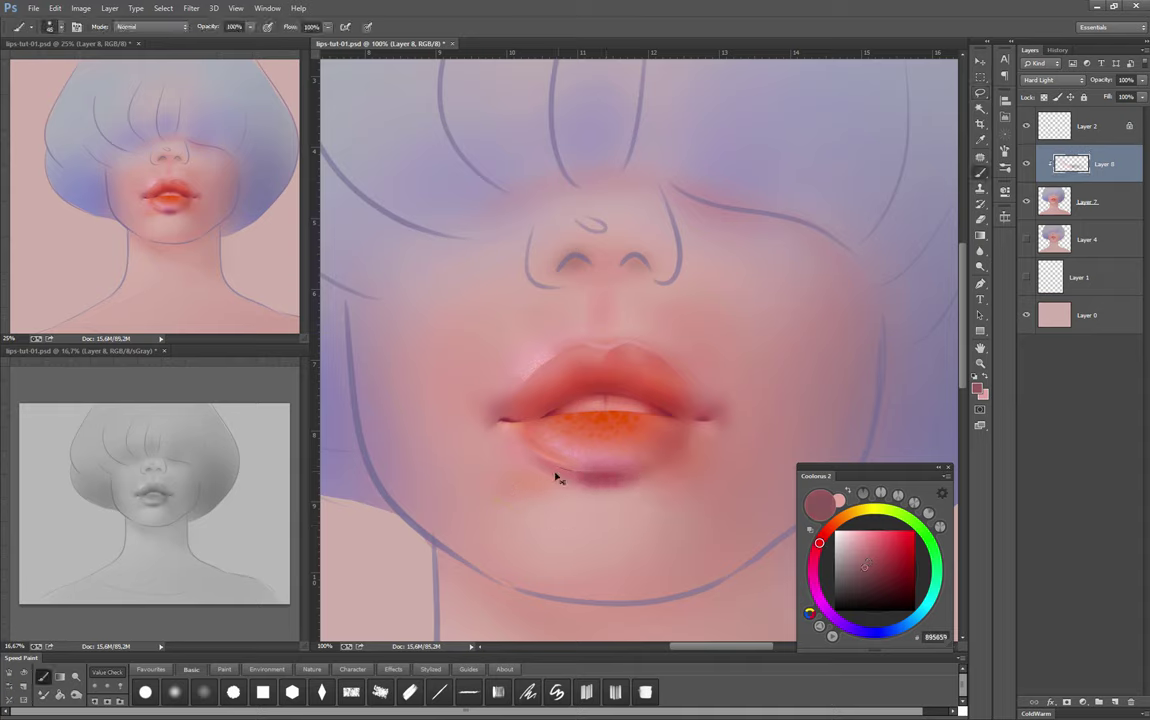
{"action": "left_click", "coordinate": [608, 469], "text": "alt"}
Lighten the skin below the lower lip with a sampled pale beige and retouch the lip edge with brownish red
{"action": "key", "text": "l"}
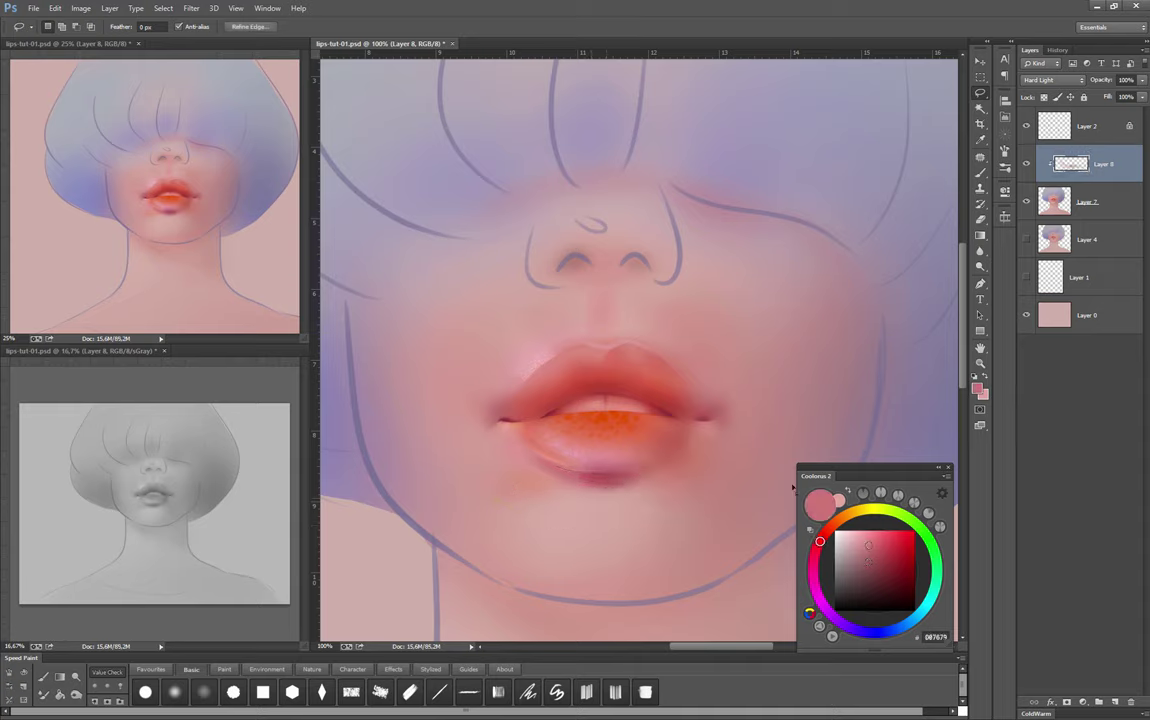
{"action": "key", "text": "b"}
{"action": "left_click", "coordinate": [578, 506], "text": "alt"}
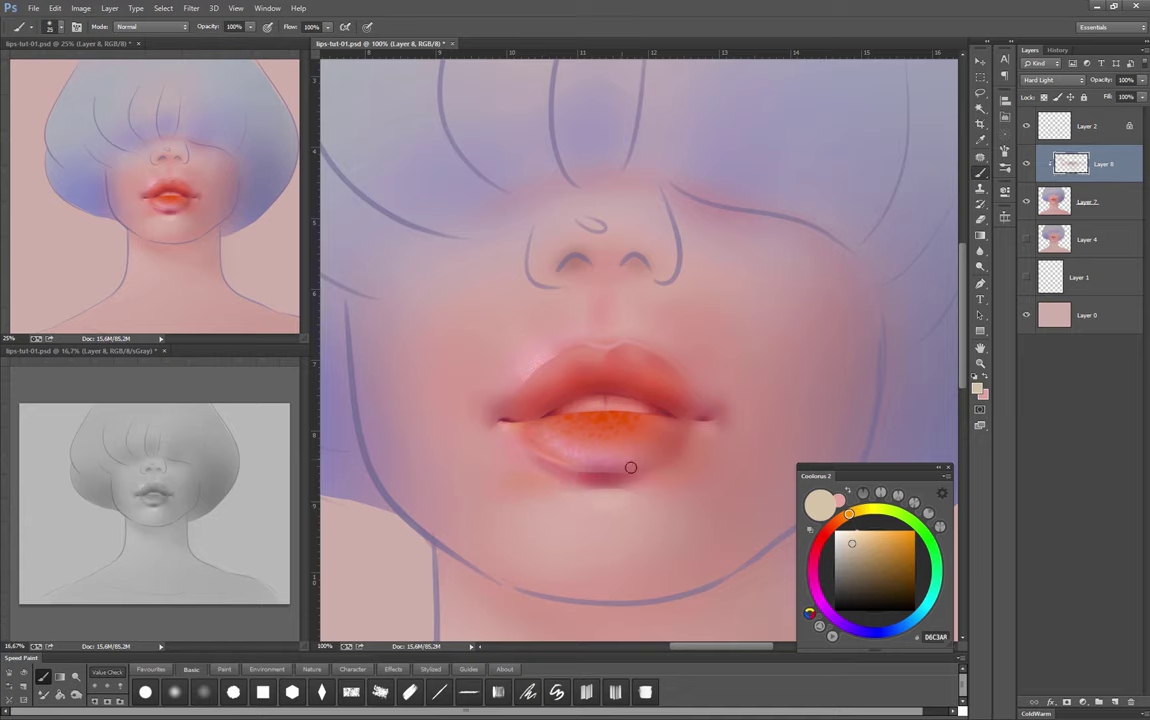
{"action": "left_click", "coordinate": [596, 465], "text": "alt"}
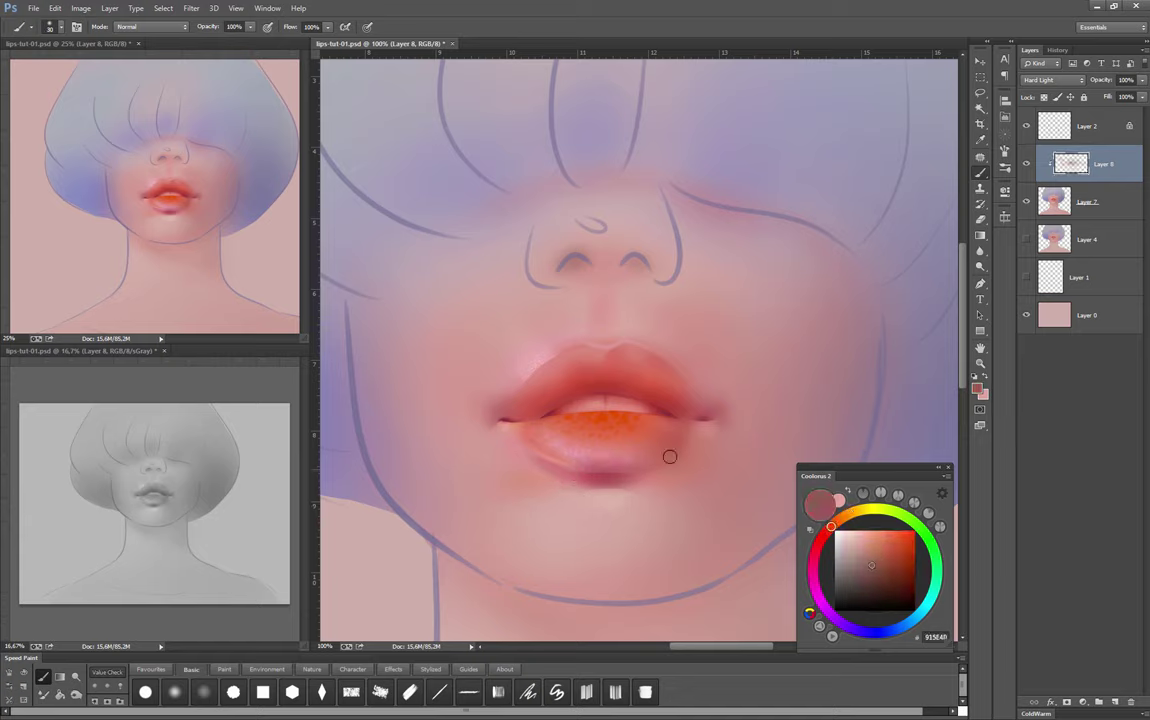
Define the lower lip's outer bottom edge with sampled mauves and a 25 px brush, trying a greyer shade of the colour
{"action": "left_click", "coordinate": [600, 463], "text": "alt"}
{"action": "left_click_drag", "start_coordinate": [686, 451], "coordinate": [651, 483]}
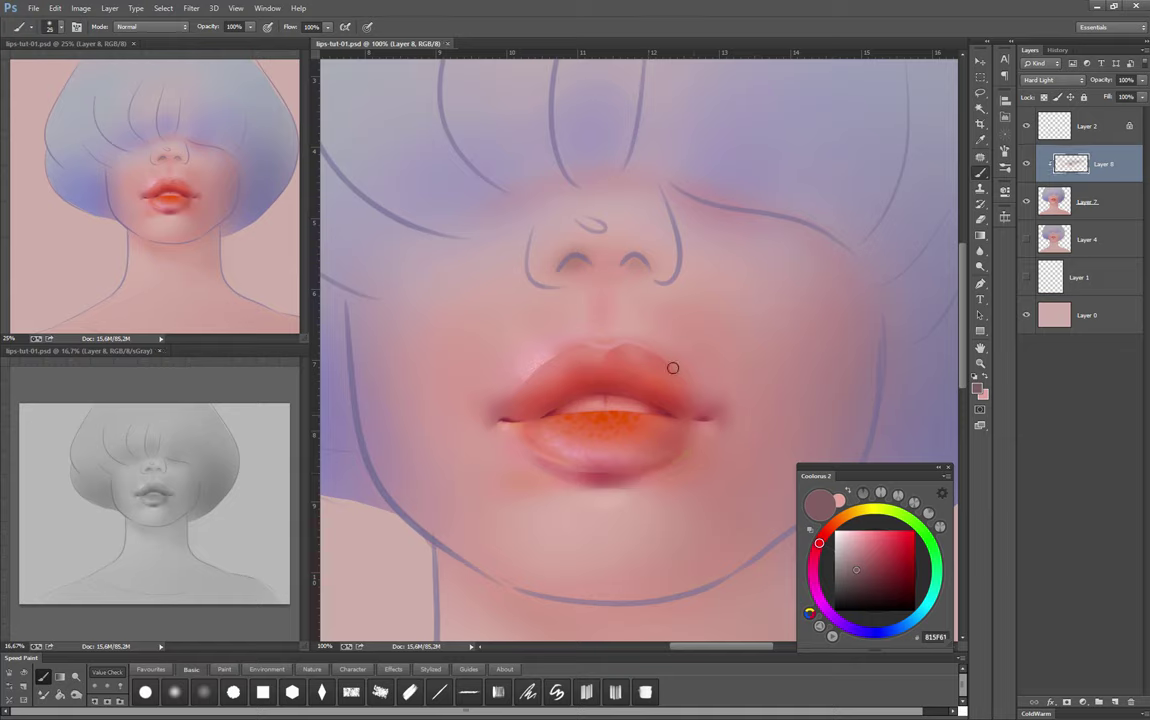
{"action": "left_click", "coordinate": [839, 571]}
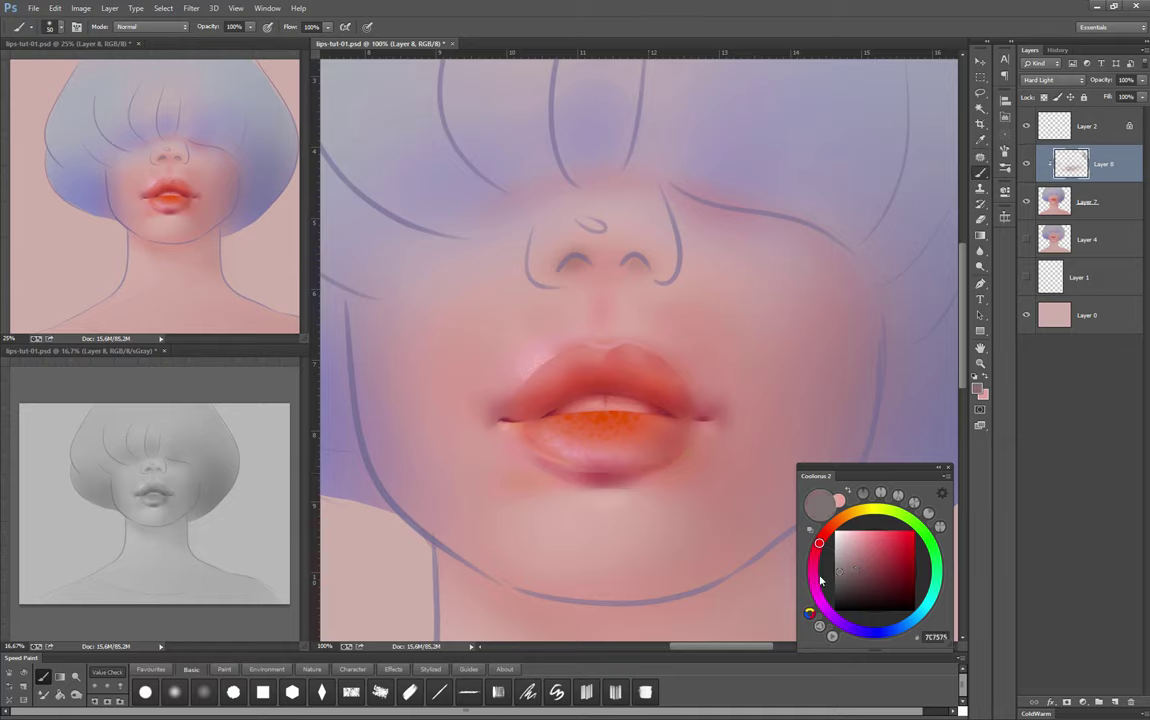
{"action": "left_click", "coordinate": [737, 453], "text": "alt"}
Add a new layer clipped to Layer 7 and glaze the shaded cheek in muted rose with a brush up to 500 px
{"action": "key", "text": "ctrl+shift+alt+n"}
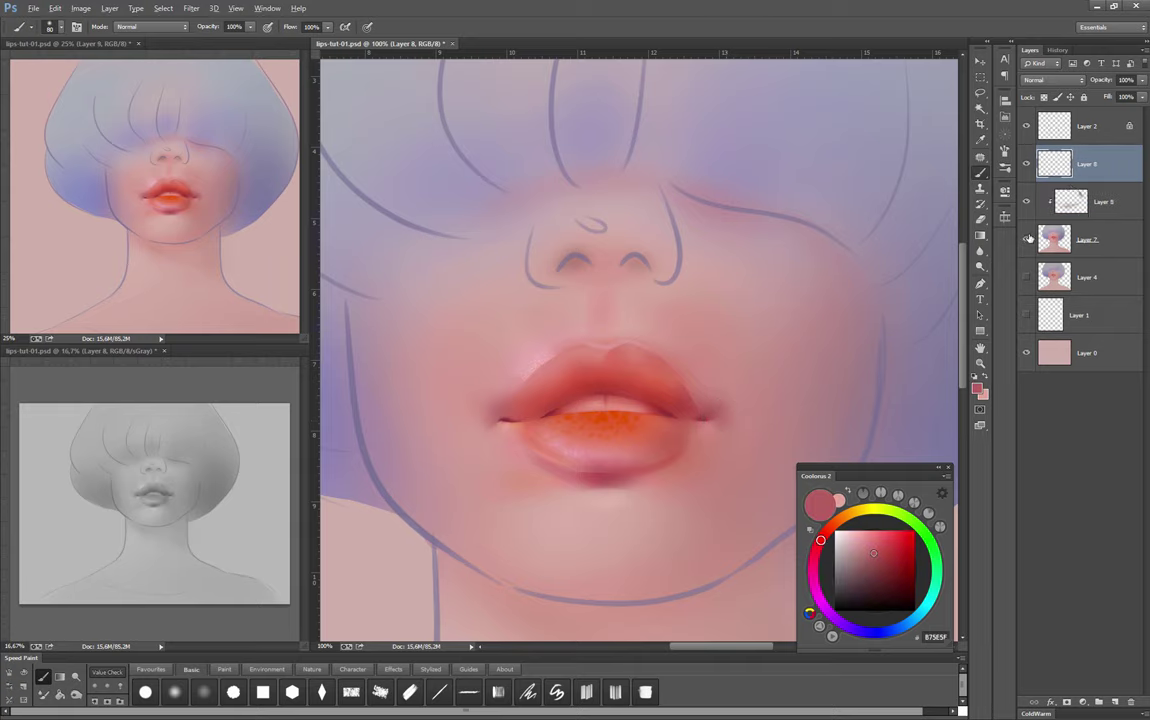
{"action": "key", "text": "ctrl+alt+g"}
{"action": "scroll", "coordinate": [764, 326], "scroll_direction": "down", "scroll_amount": 1}
{"action": "scroll", "coordinate": [764, 326], "scroll_direction": "up", "scroll_amount": 1}
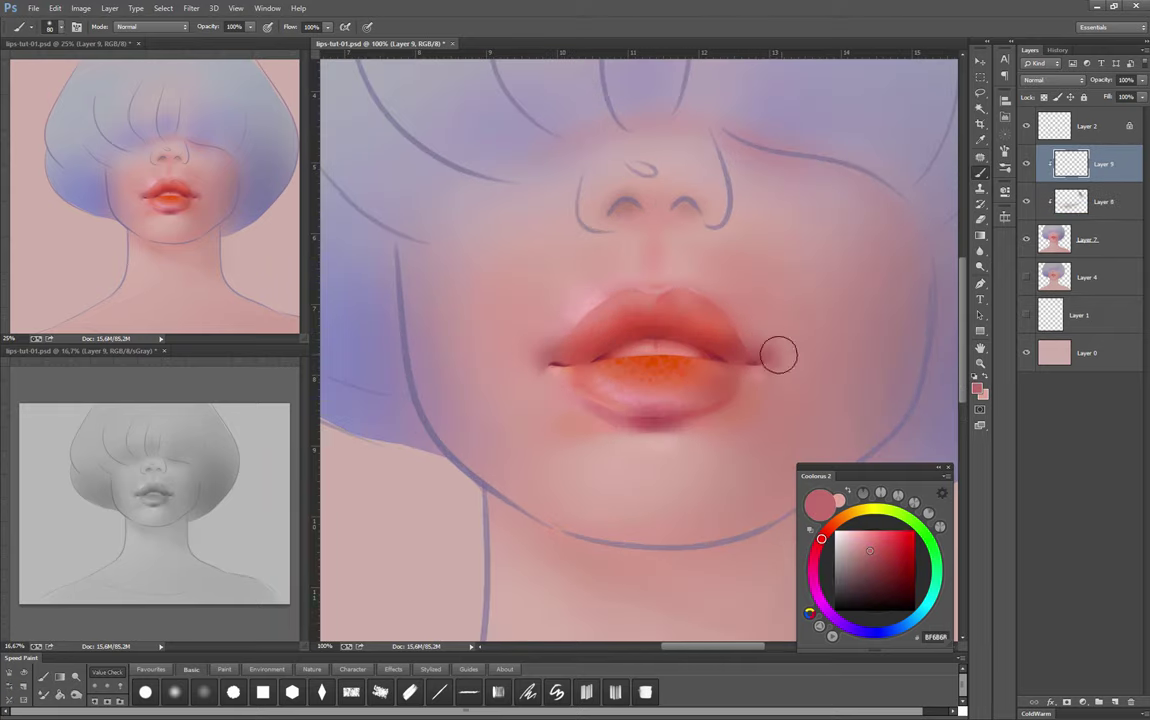
{"action": "scroll", "coordinate": [779, 355], "scroll_direction": "right", "scroll_amount": 2}
{"action": "key", "text": "bracketright"}
{"action": "key", "text": "bracketright"}
{"action": "key", "text": "bracketright"}
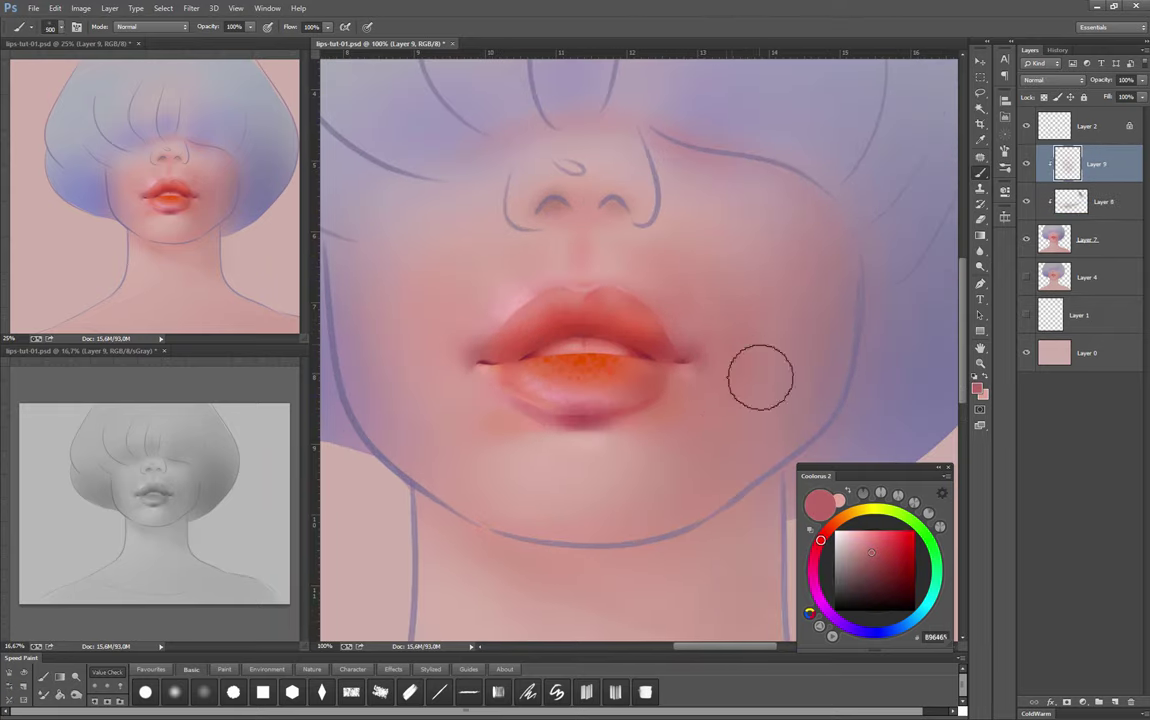
Warm the skin around the mouth with a rose red sampled from the upper lip and a smaller brush, down to 125 px
{"action": "key", "text": "bracketleft"}
{"action": "key", "text": "bracketleft"}
{"action": "key", "text": "bracketleft"}
{"action": "left_click", "coordinate": [600, 318], "text": "alt"}
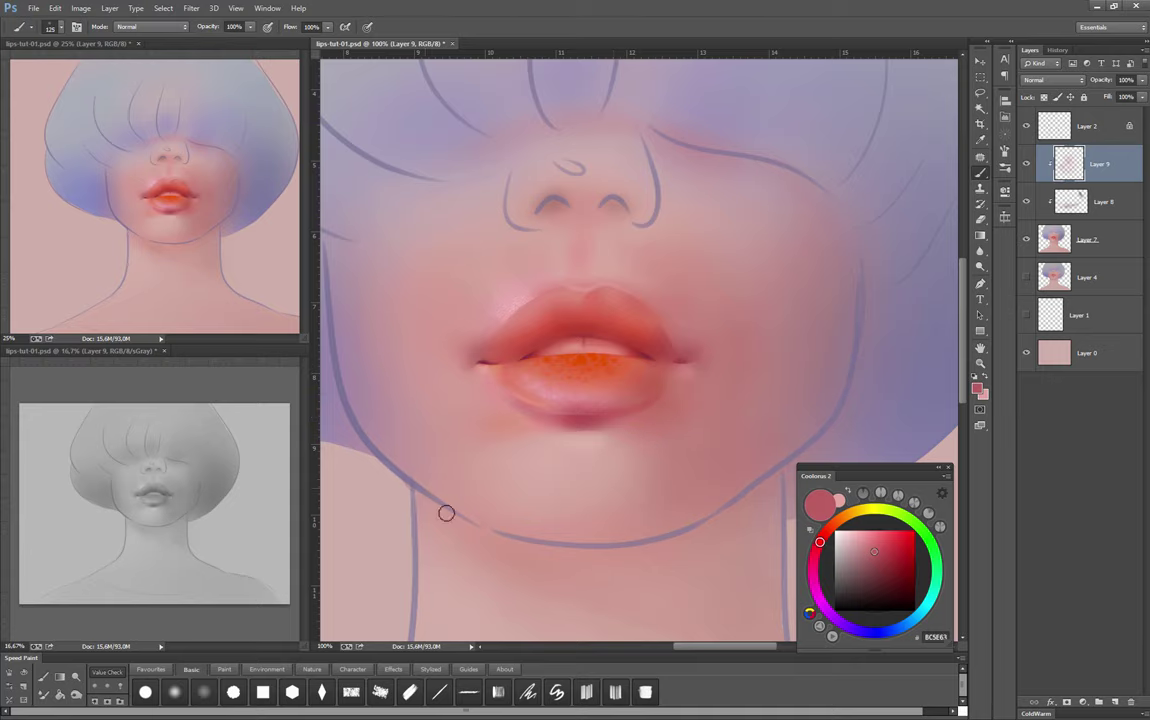
Blend the skin and jaw shadow under the chin with sampled pale pink and lip red, using 400–500 px brushes
{"action": "scroll", "coordinate": [650, 540], "scroll_direction": "down", "scroll_amount": 1}
{"action": "key", "text": "bracketright"}
{"action": "key", "text": "bracketright"}
{"action": "key", "text": "bracketright"}
{"action": "left_click", "coordinate": [575, 492], "text": "alt"}
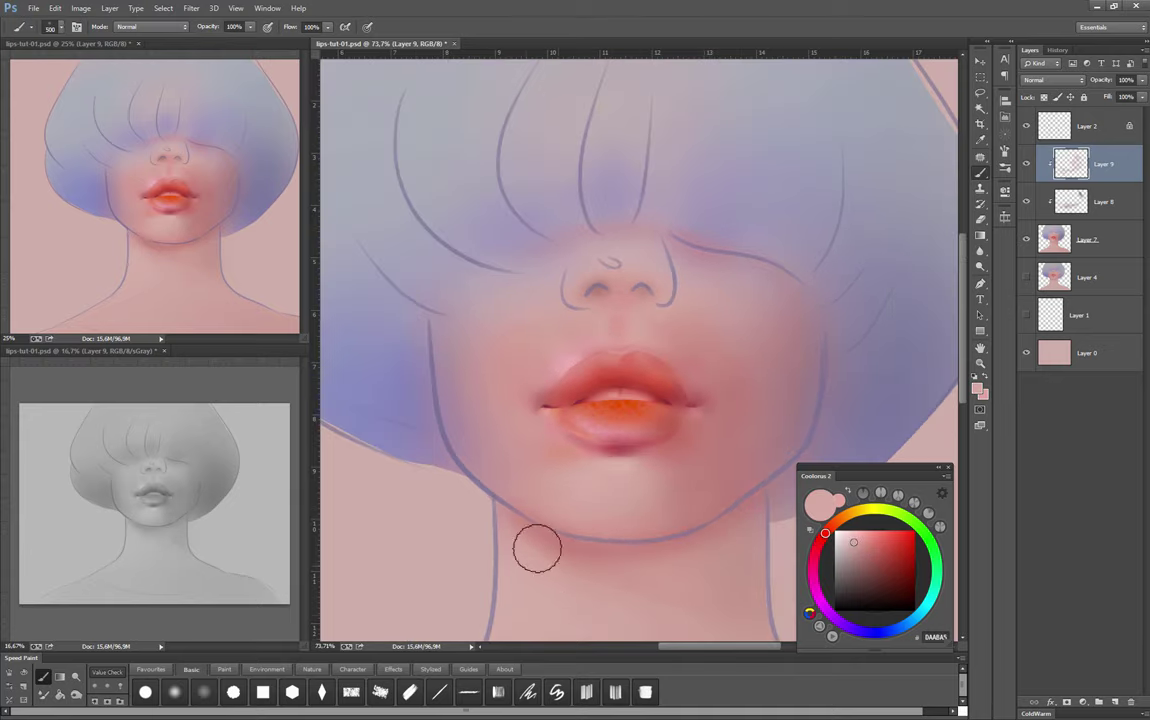
{"action": "left_click", "coordinate": [657, 406], "text": "alt"}
{"action": "key", "text": "bracketleft"}
{"action": "scroll", "coordinate": [634, 308], "scroll_direction": "right", "scroll_amount": 1}
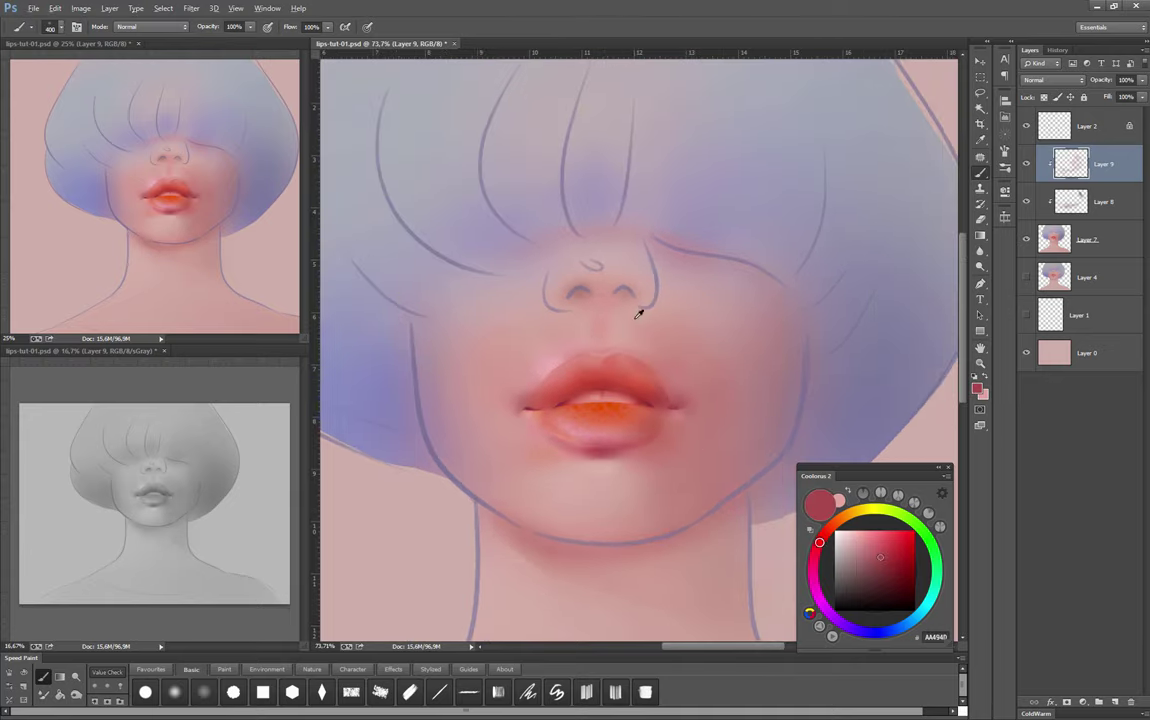
Select Layer 7 and soften the shading around the nose with sampled colours and a 200 px brush
{"action": "key", "text": "alt+bracketleft"}
{"action": "key", "text": "alt+bracketleft"}
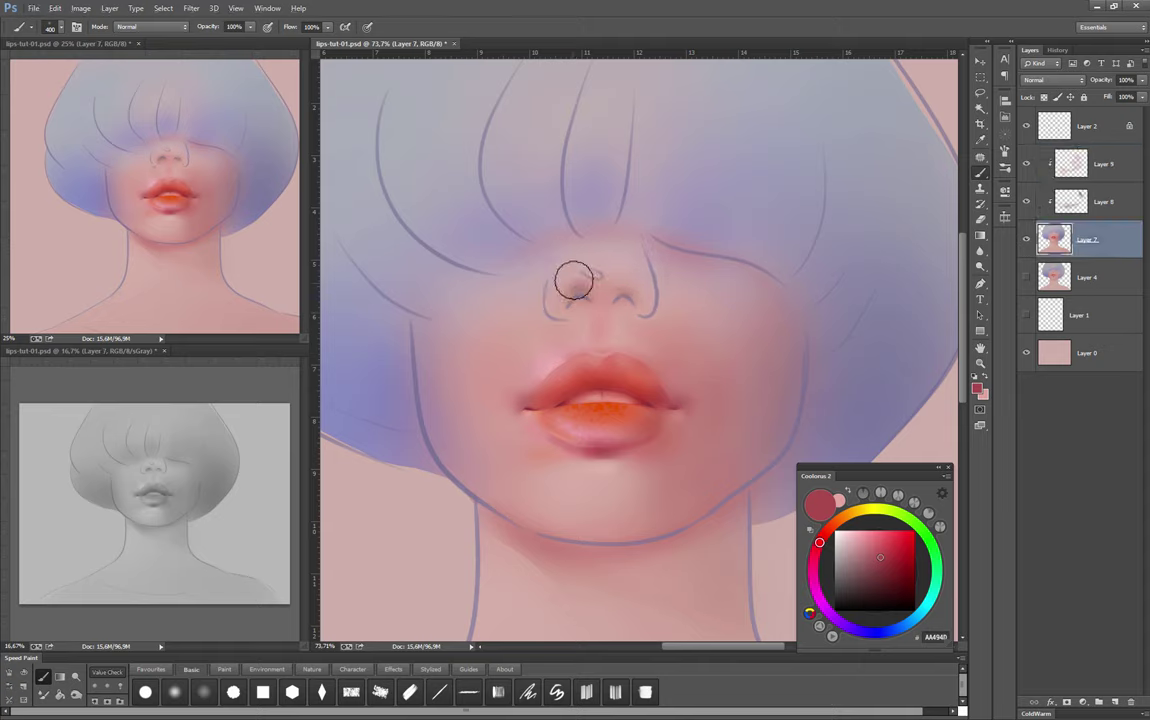
{"action": "left_click", "coordinate": [701, 406], "text": "alt"}
{"action": "key", "text": "bracketleft"}
{"action": "key", "text": "bracketleft"}
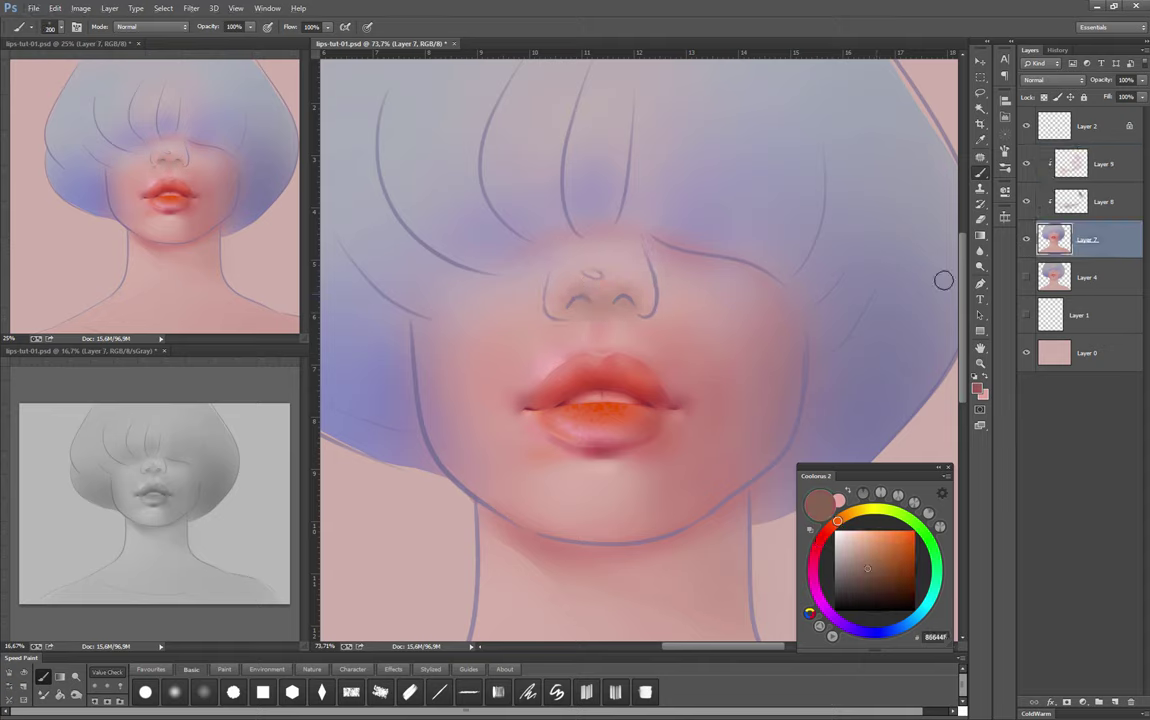
Merge the Hard Light layer into Layer 7 and soften the clipped Layer 9 beside the mouth with a 600 px eraser
{"action": "key", "text": "alt+bracketright"}
{"action": "key", "text": "ctrl+e"}
{"action": "key", "text": "alt+bracketright"}
{"action": "key", "text": "e"}
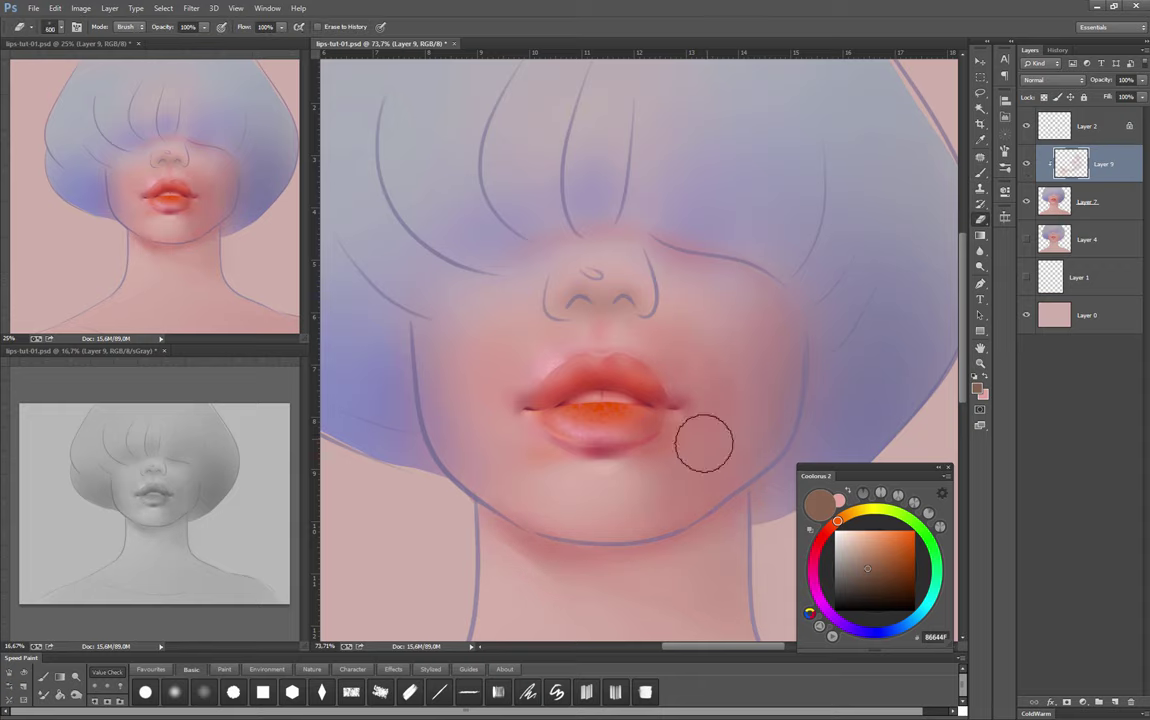
Darken the lower lip's shaded side on a Multiply layer, using a Character-set brush and sampled reds
{"action": "key", "text": "b"}
{"action": "left_click", "coordinate": [604, 452], "text": "alt"}
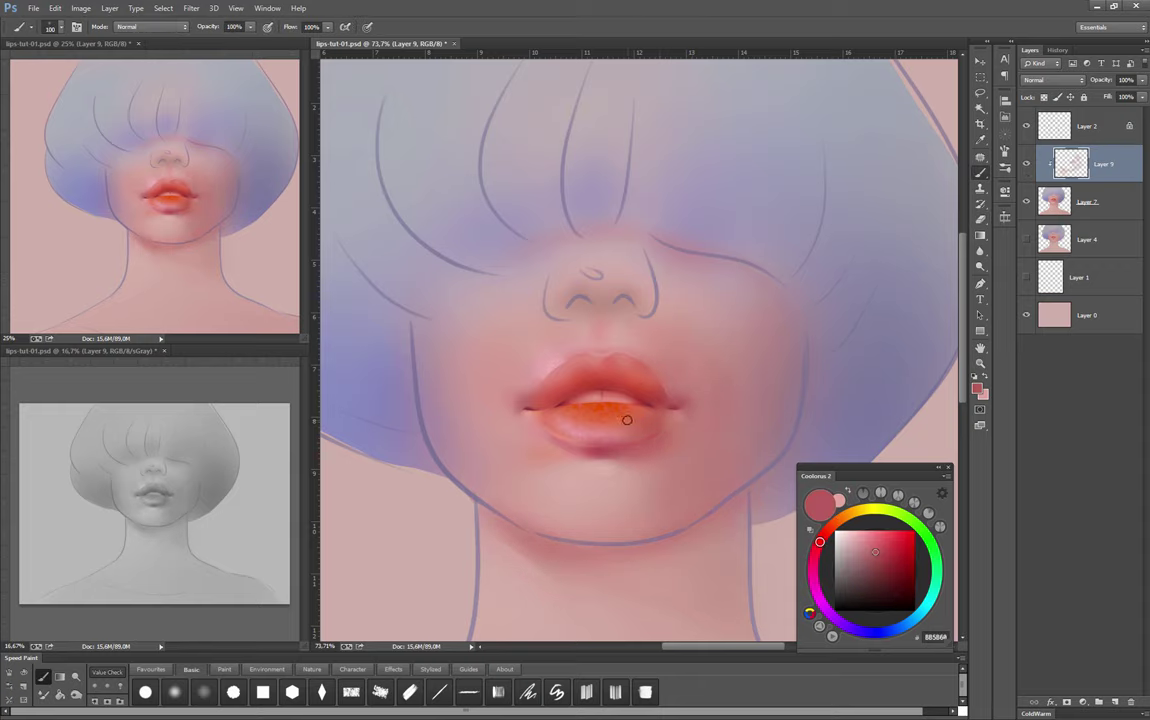
{"action": "left_click", "coordinate": [352, 669]}
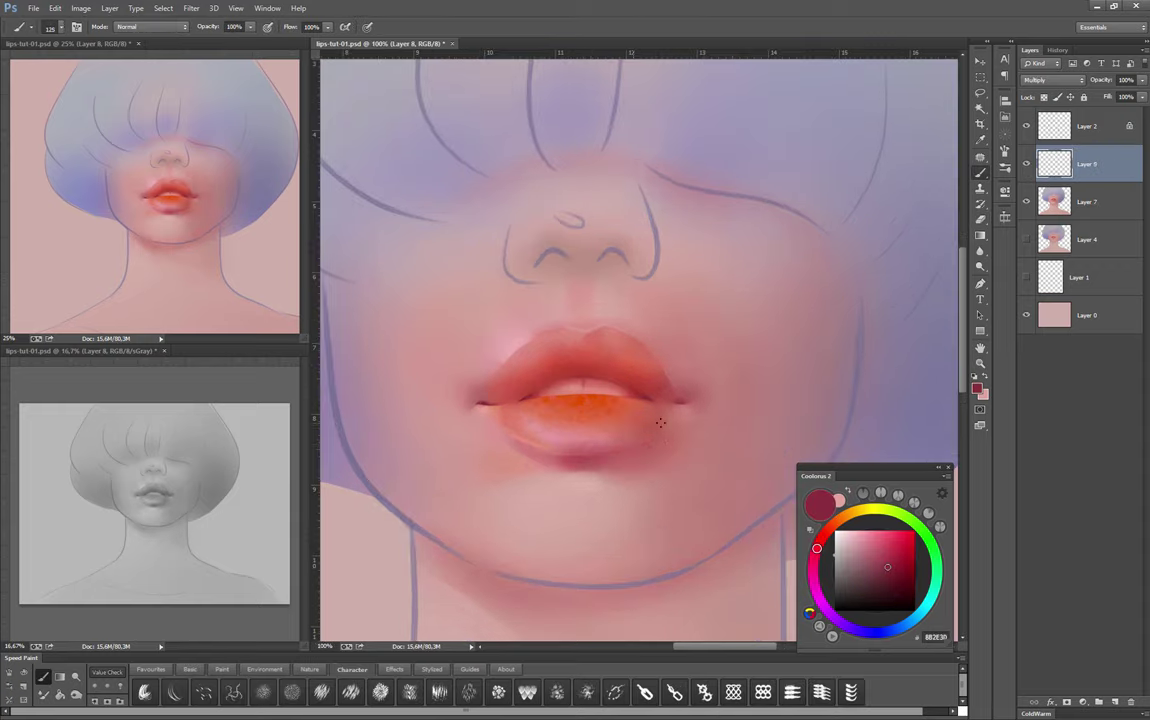
{"action": "key", "text": "bracketleft"}
{"action": "key", "text": "bracketleft"}
{"action": "left_click", "coordinate": [660, 407], "text": "alt"}
{"action": "key", "text": "bracketright"}
{"action": "key", "text": "bracketright"}
{"action": "left_click", "coordinate": [673, 402], "text": "alt"}
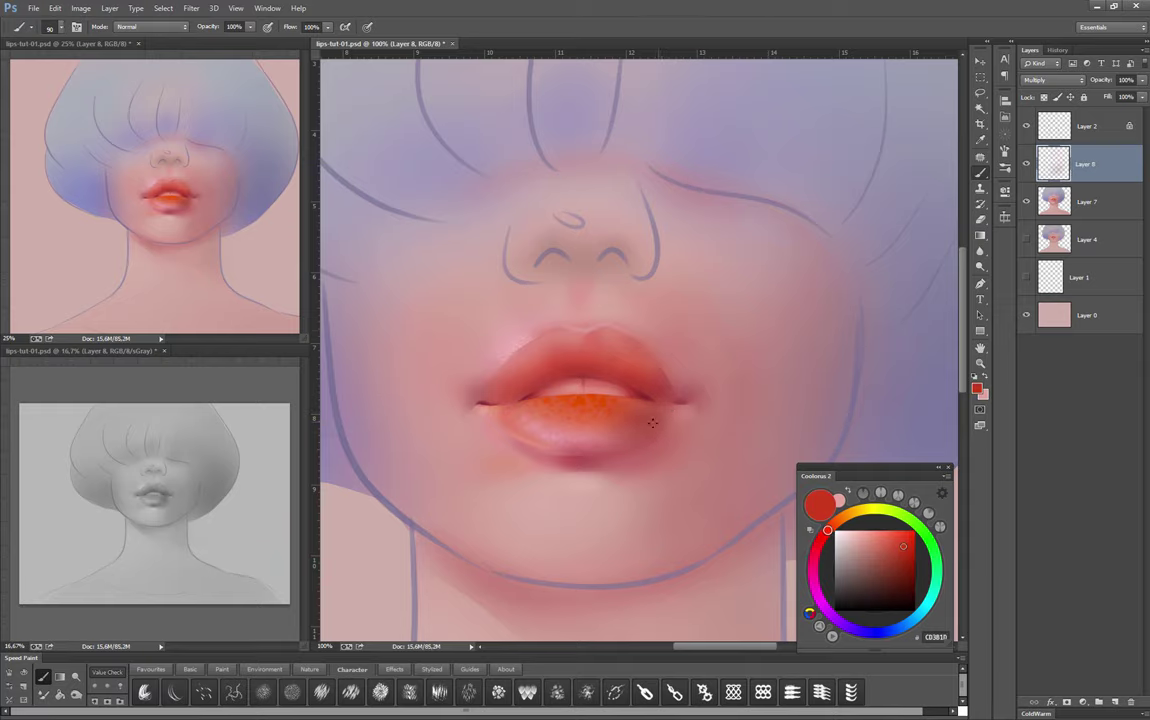
Glaze soft pink over the skin above the upper lip on a clipped Hard Light layer, reducing the brush for finer areas
{"action": "scroll", "coordinate": [688, 410], "scroll_direction": "down", "scroll_amount": 2}
{"action": "left_click", "coordinate": [585, 428], "text": "alt"}
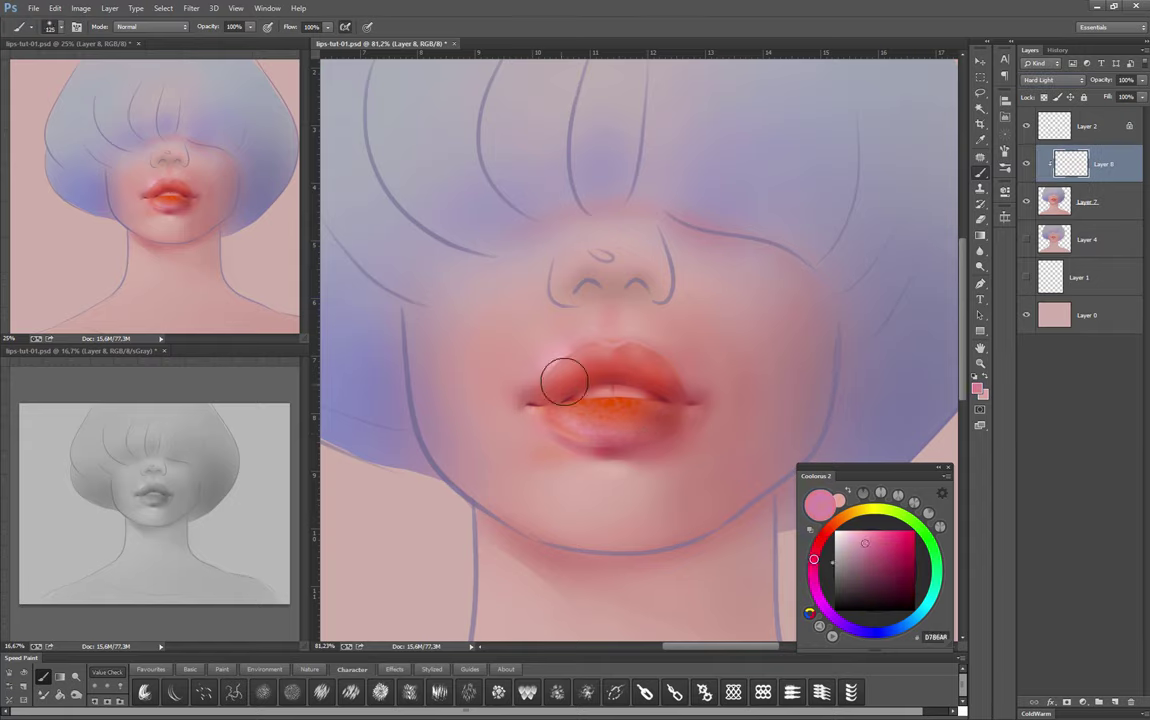
{"action": "left_click_drag", "start_coordinate": [506, 344], "coordinate": [595, 340]}
{"action": "key", "text": "bracketleft"}
{"action": "key", "text": "bracketleft"}
{"action": "key", "text": "bracketleft"}
{"action": "key", "text": "bracketleft"}
{"action": "key", "text": "bracketleft"}
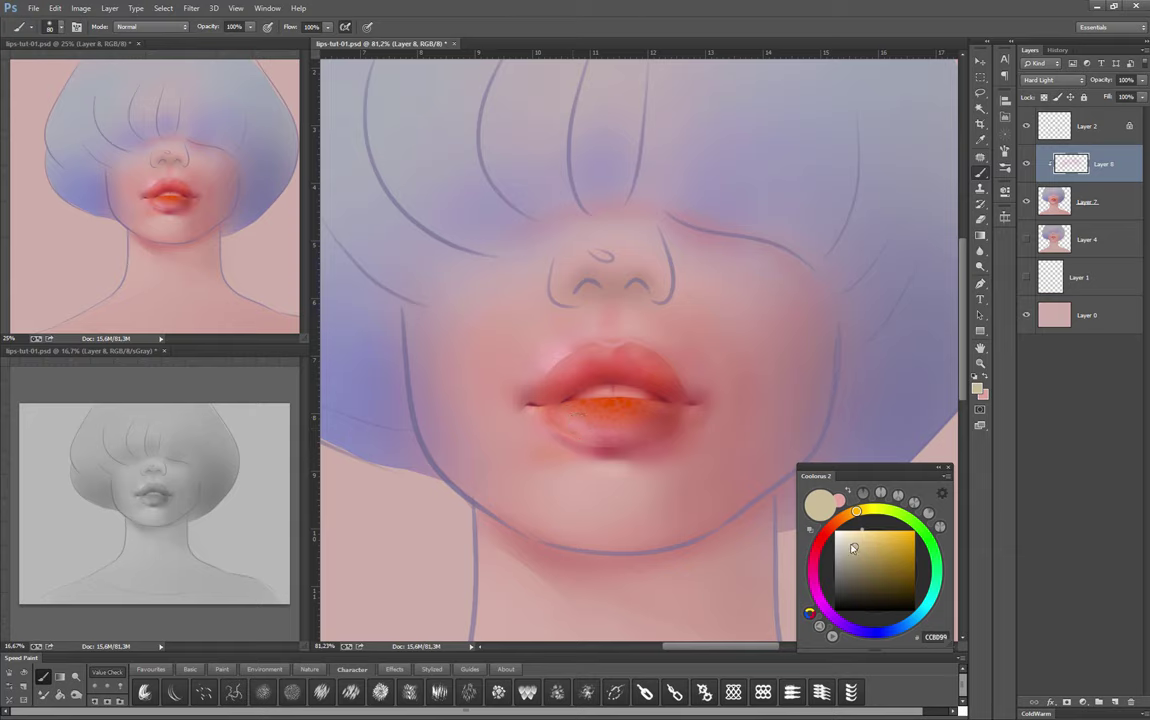
Add pale beige (E7DCBF) textured highlights to the lower lip and touch up the skin above the upper lip with sampled pink
{"action": "left_click_drag", "start_coordinate": [853, 548], "coordinate": [849, 538]}
{"action": "key", "text": "bracketleft"}
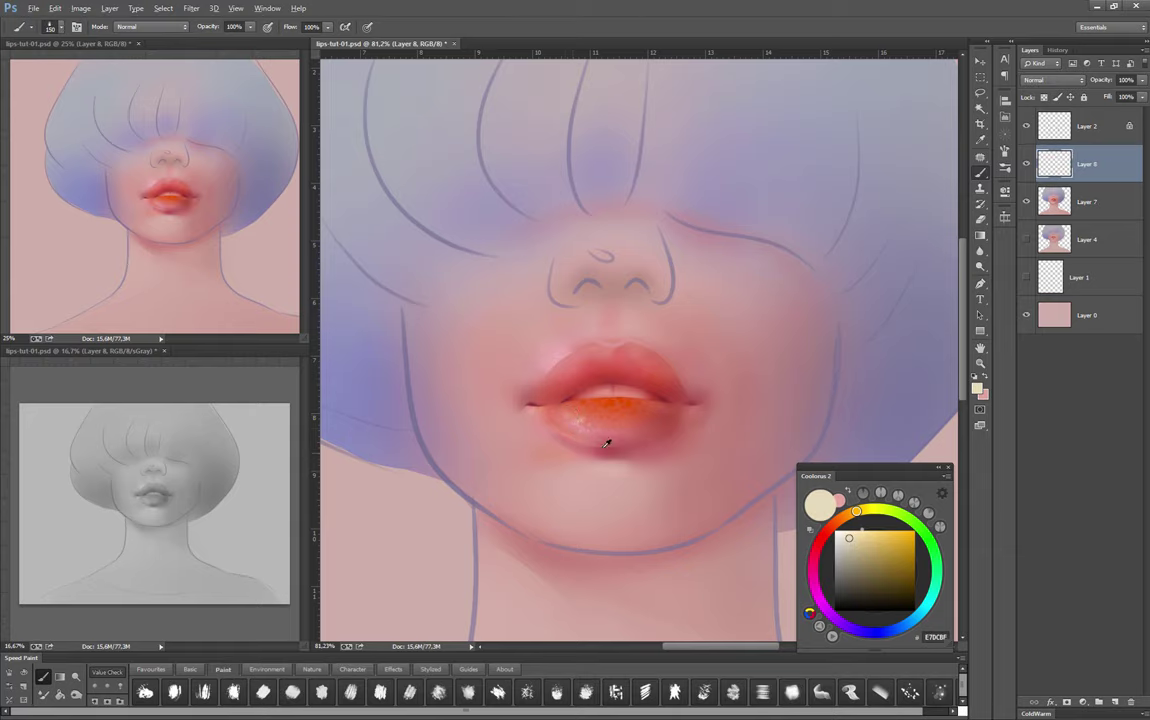
{"action": "left_click", "coordinate": [596, 432], "text": "alt"}
{"action": "left_click_drag", "start_coordinate": [637, 441], "coordinate": [613, 436]}
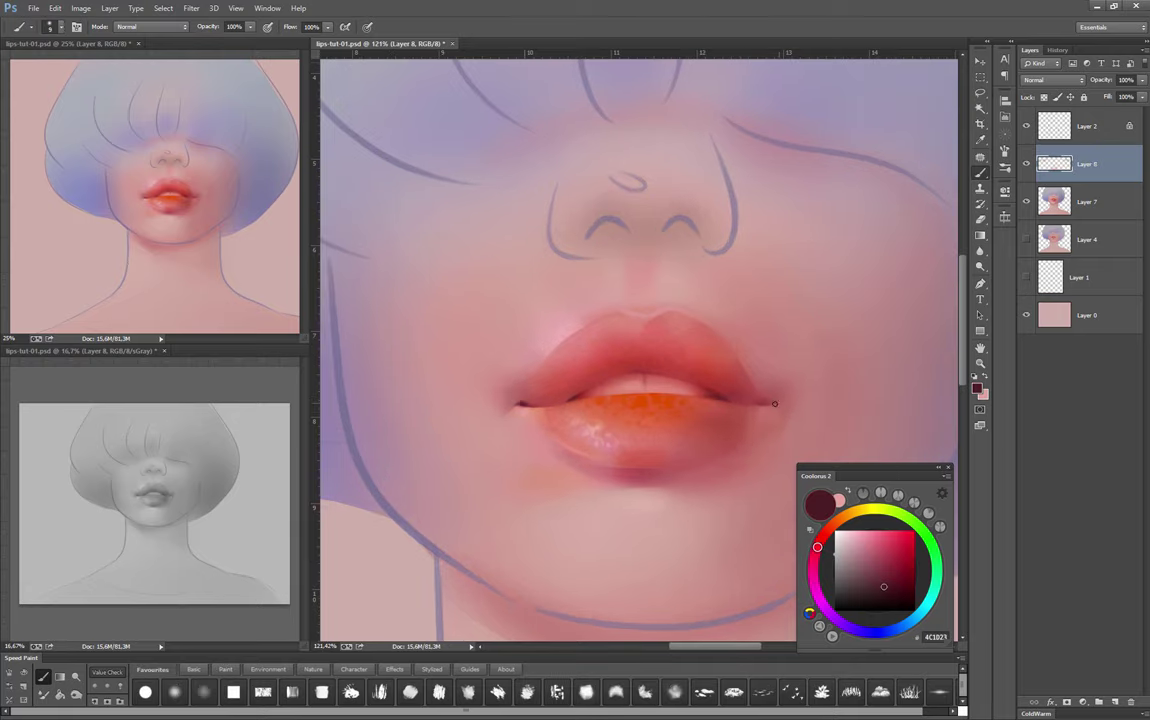
{"action": "left_click", "coordinate": [544, 351], "text": "alt"}
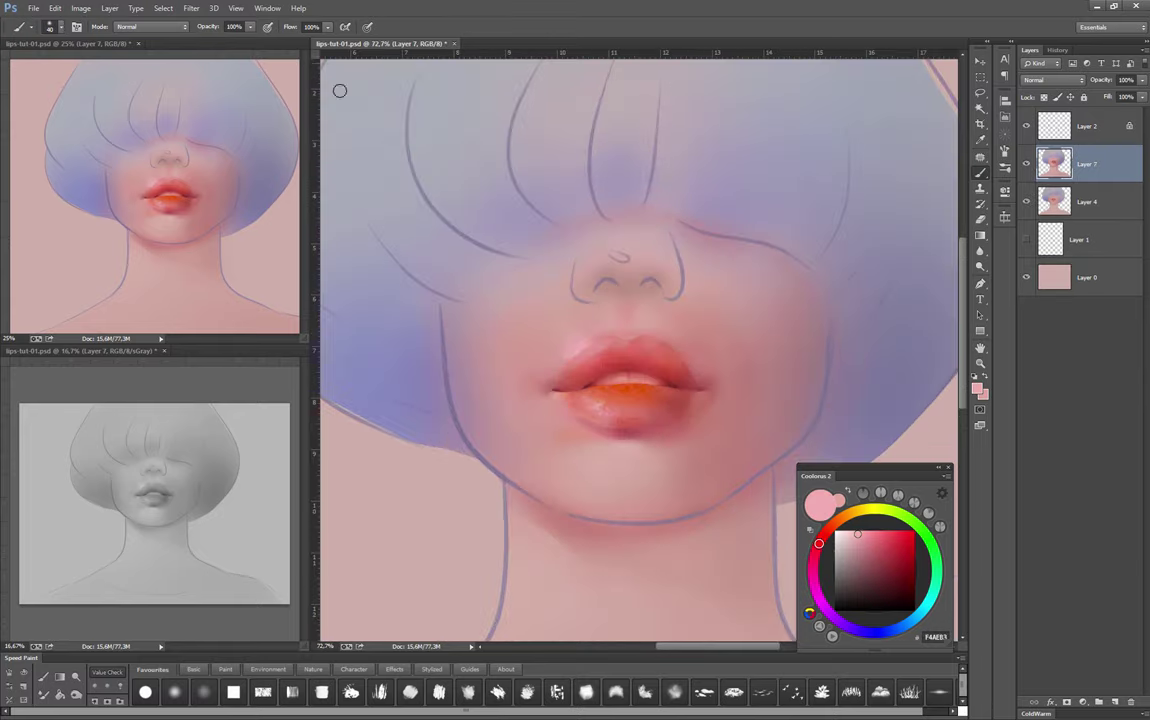
Reshape the upper lip's contour on Layer 7 with Liquify at brush size 100
{"action": "left_click", "coordinate": [191, 8]}
{"action": "left_click", "coordinate": [215, 100]}
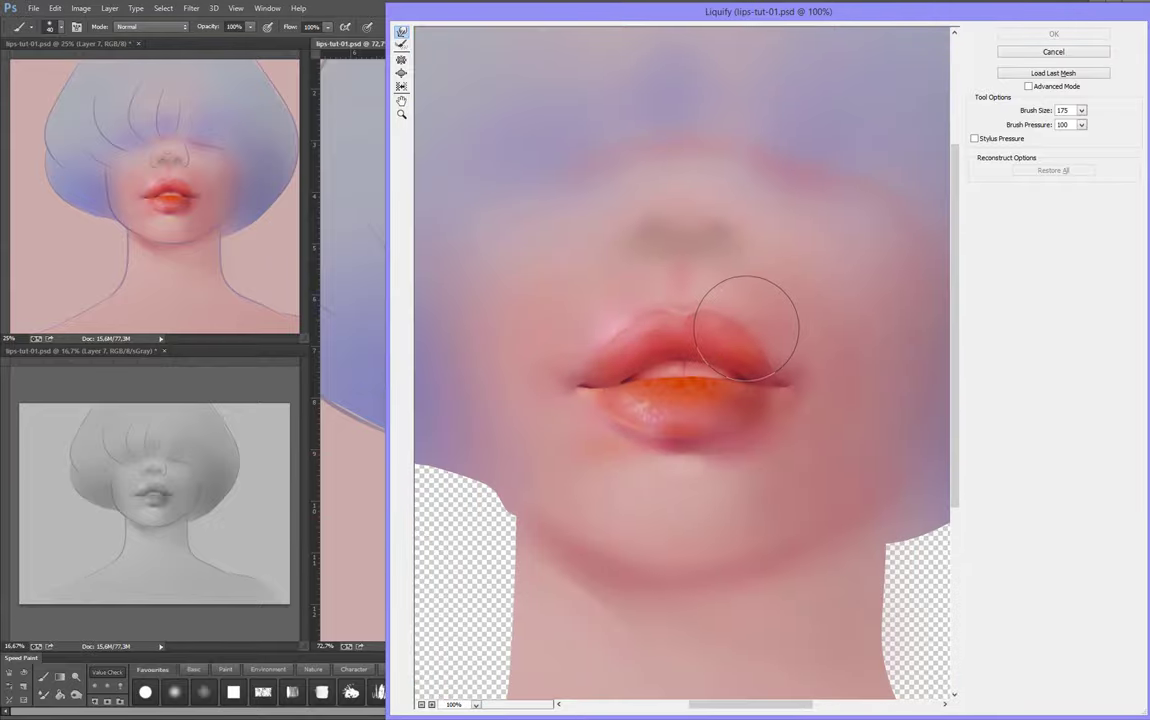
{"action": "key", "text": "bracketleft"}
{"action": "key", "text": "bracketleft"}
{"action": "key", "text": "bracketleft"}
{"action": "key", "text": "bracketleft"}
{"action": "key", "text": "bracketleft"}
{"action": "key", "text": "bracketleft"}
{"action": "key", "text": "bracketleft"}
{"action": "key", "text": "bracketleft"}
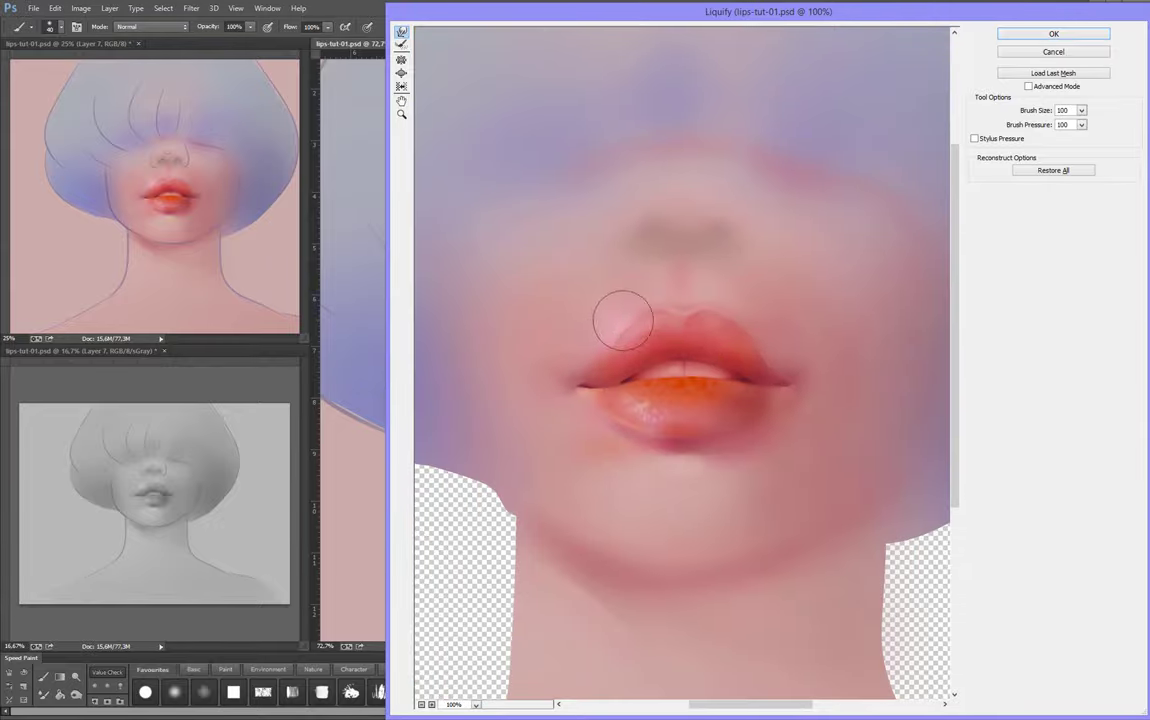
{"action": "key", "text": "Return"}
{"action": "mouse_move", "coordinate": [624, 437]}
{"action": "left_mouse_down"}
{"action": "mouse_move", "coordinate": [639, 500]}
{"action": "mouse_move", "coordinate": [631, 416]}
{"action": "left_mouse_up"}
Add a new layer in Multiply mode above Layer 7 and darken the upper lip with a sampled deep red
{"action": "key", "text": "ctrl+shift+alt+n"}
{"action": "key", "text": "ctrl+minus"}
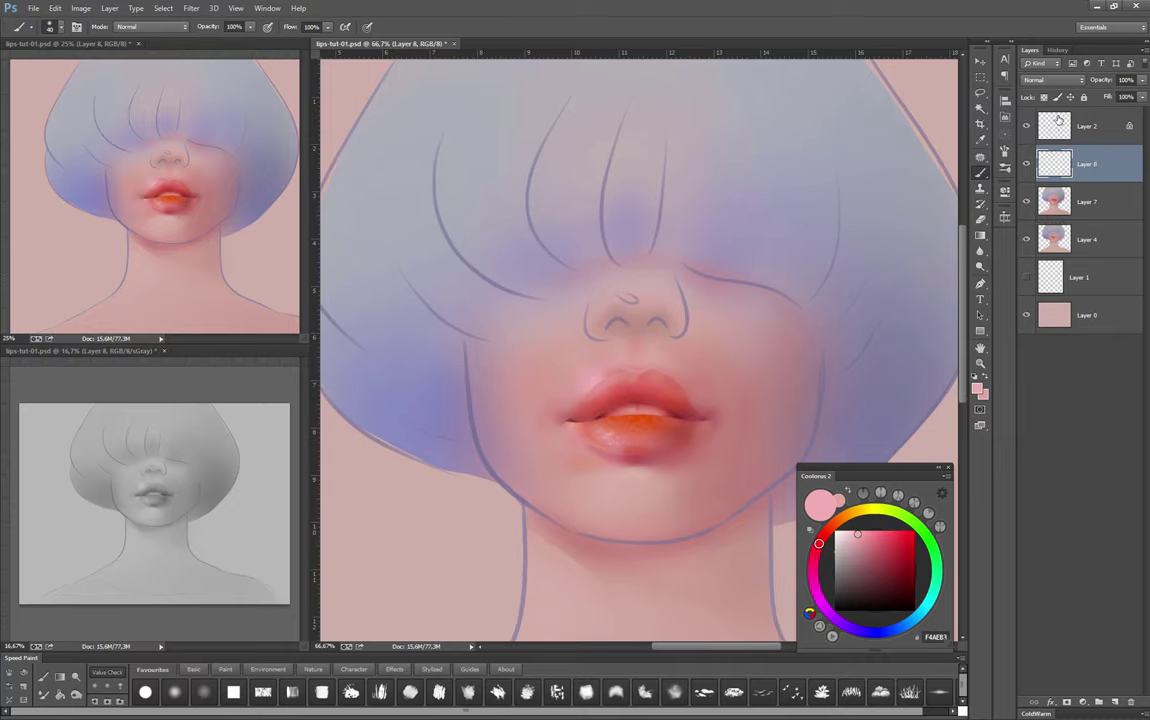
{"action": "key", "text": "shift+alt+m"}
{"action": "left_click", "coordinate": [585, 418], "text": "alt"}
{"action": "key", "text": "bracketleft"}
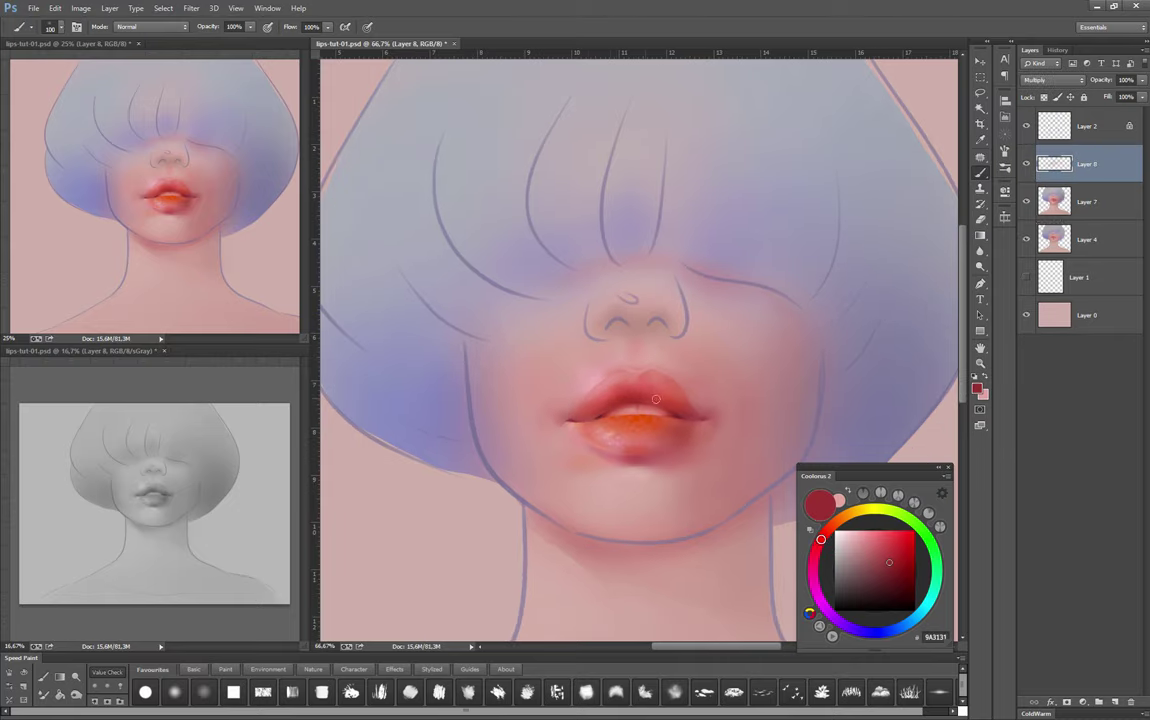
{"action": "left_click_drag", "start_coordinate": [609, 409], "coordinate": [650, 405]}
Sharpen the shadow along the upper lip's inner edge with a sampled dark red and a 25 px brush
{"action": "key", "text": "bracketleft"}
{"action": "key", "text": "bracketleft"}
{"action": "key", "text": "bracketleft"}
{"action": "key", "text": "bracketleft"}
{"action": "key", "text": "bracketleft"}
{"action": "key", "text": "bracketleft"}
{"action": "left_click", "coordinate": [661, 385], "text": "alt"}
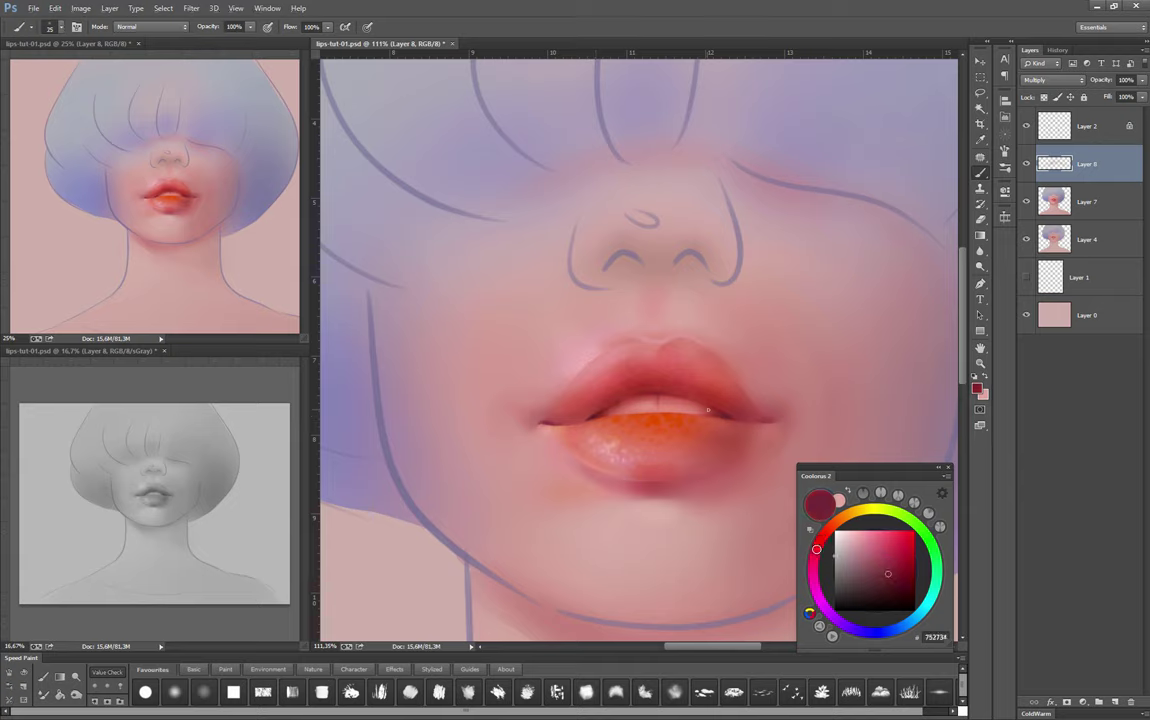
Recolour the lip shading on the Multiply layer with warmer reds at 83% layer opacity
{"action": "key", "text": "ctrl+minus"}
{"action": "key", "text": "ctrl+minus"}
{"action": "key", "text": "ctrl+minus"}
{"action": "key", "text": "ctrl+minus"}
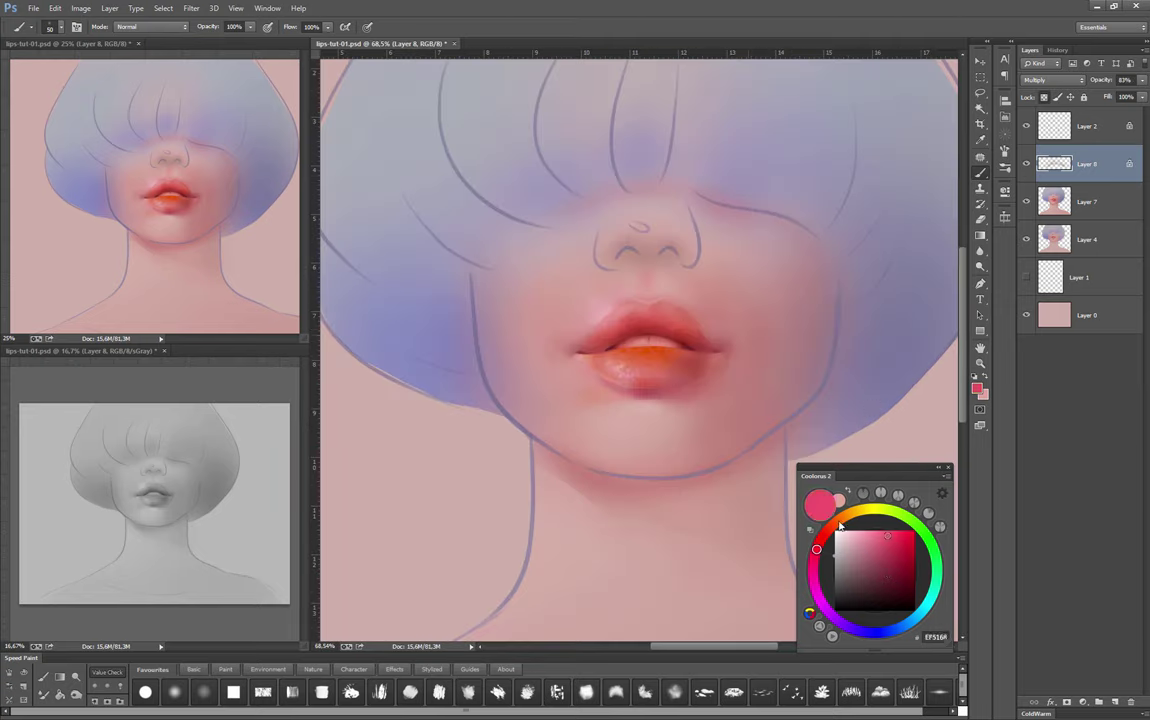
{"action": "left_click", "coordinate": [603, 350], "text": "alt"}
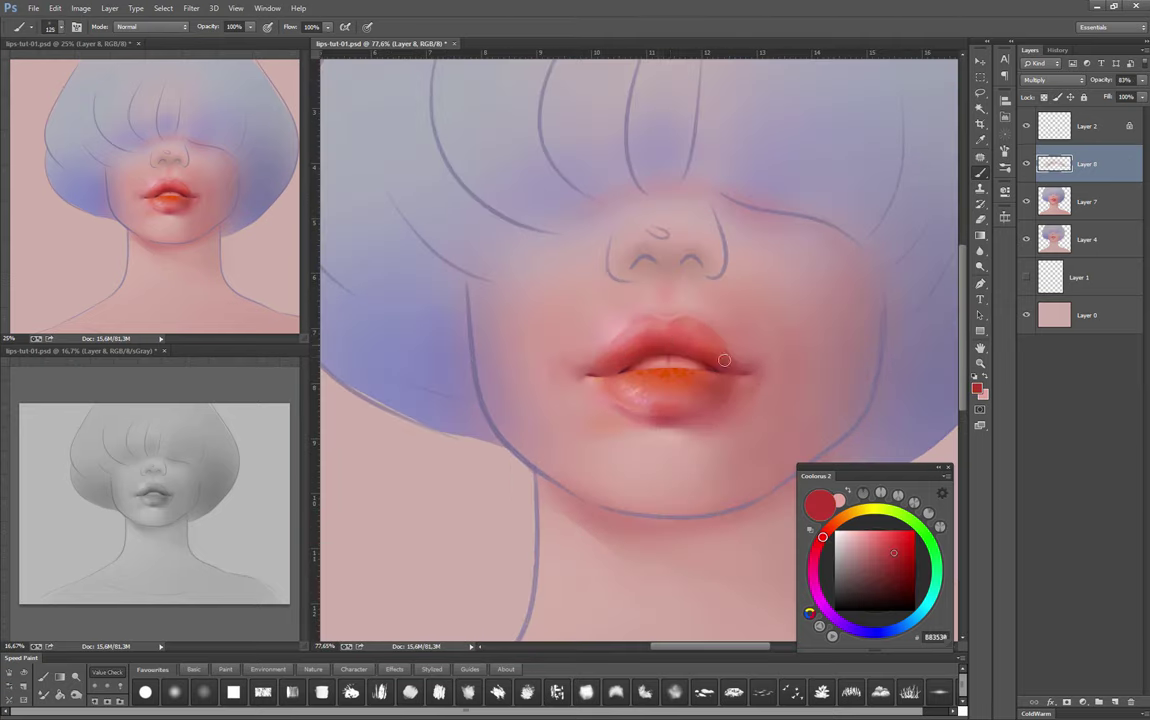
Refine the upper lip's top contour and cupid's bow with sampled pinks and a brush of about 25 px
{"action": "left_click", "coordinate": [642, 321], "text": "alt"}
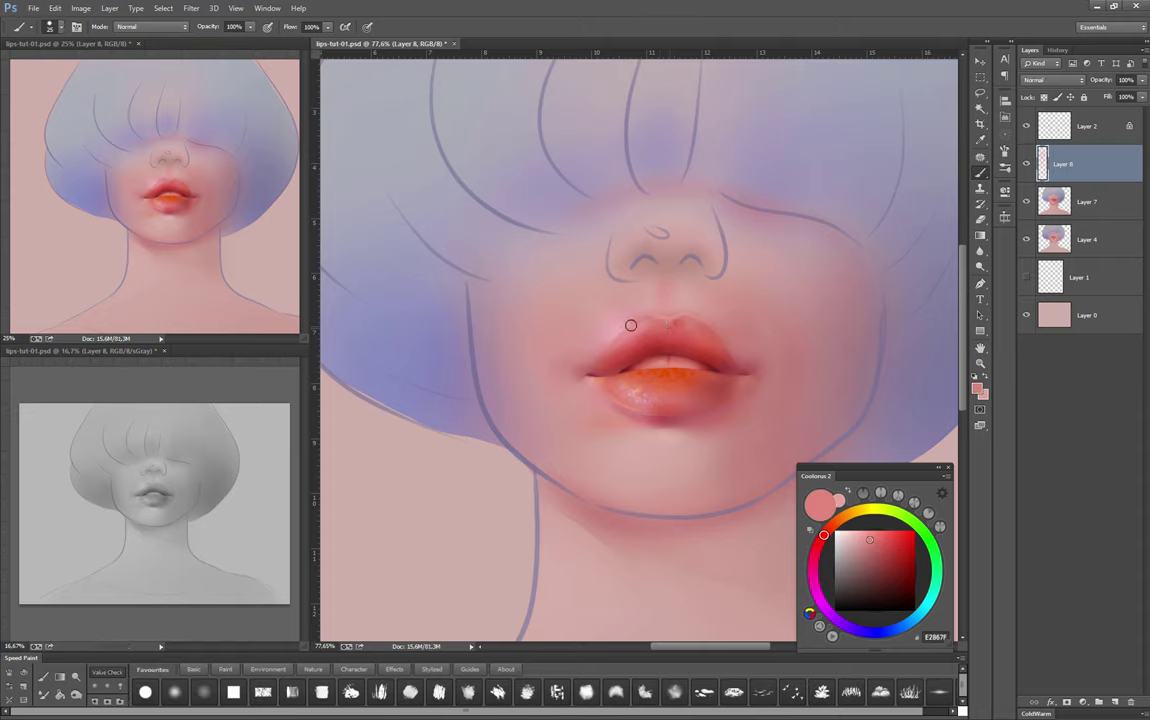
{"action": "left_click", "coordinate": [630, 325], "text": "alt"}
{"action": "key", "text": "bracketright"}
Deepen the mouth corner and the lower lip's shaded edge with sampled dark reds, starting with a 10 px brush
{"action": "left_click", "coordinate": [612, 367], "text": "alt"}
{"action": "key", "text": "bracketleft"}
{"action": "key", "text": "bracketleft"}
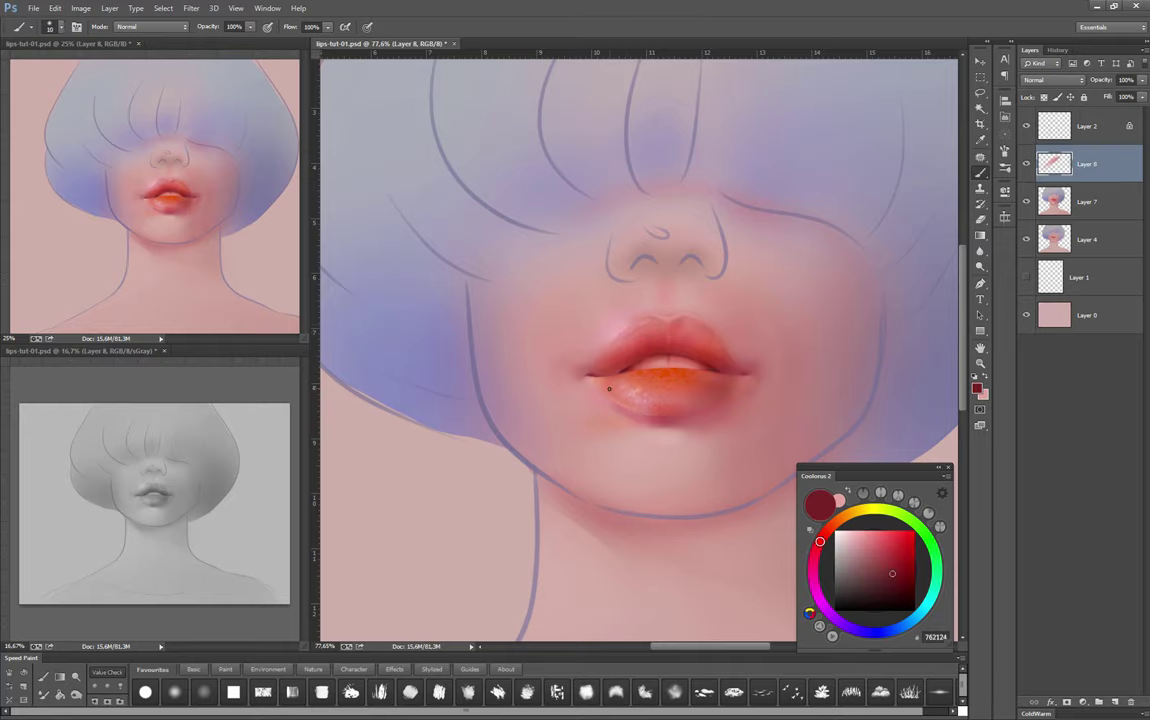
{"action": "key", "text": "bracketright"}
{"action": "left_click", "coordinate": [712, 385], "text": "alt"}
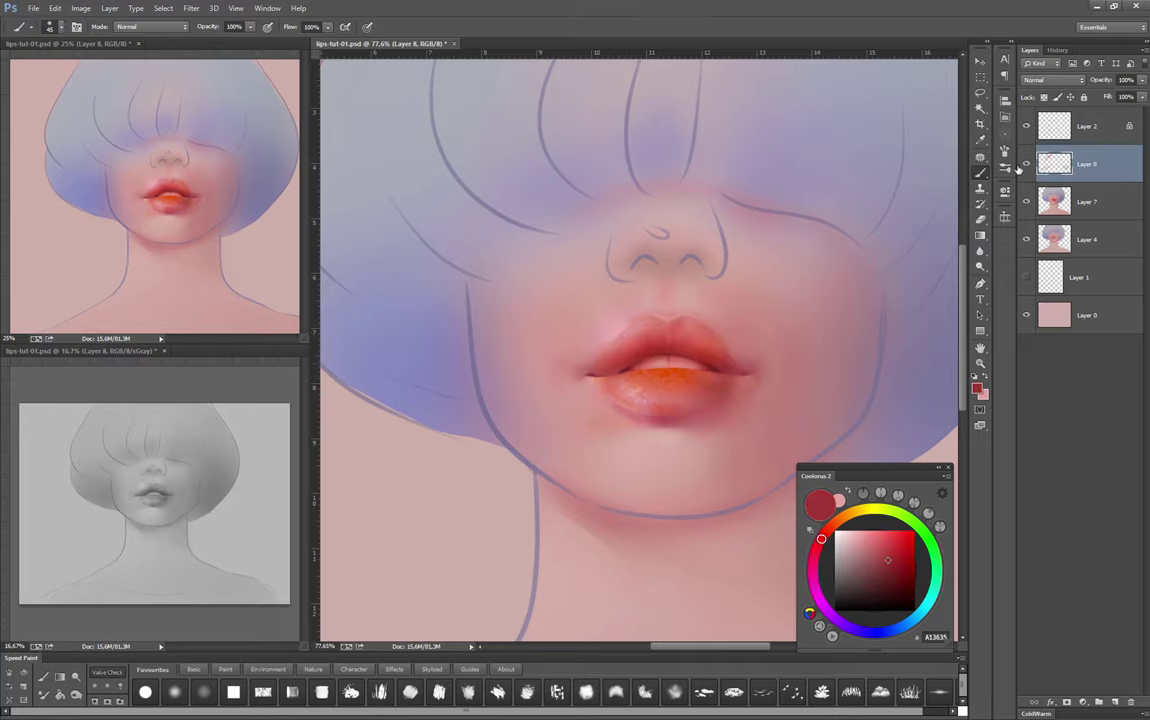
Glaze the cheek beside the mouth and the nose area with sampled skin pinks, enlarging the brush to 250 px
{"action": "left_click", "coordinate": [785, 397], "text": "alt"}
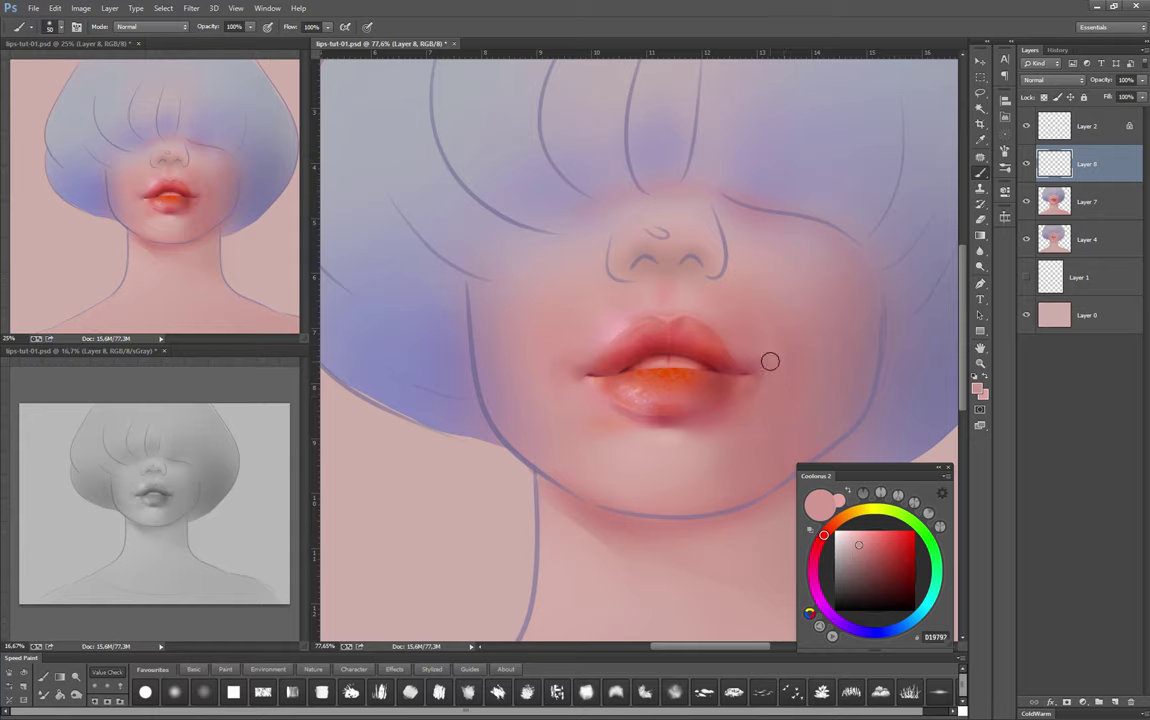
{"action": "scroll", "coordinate": [757, 367], "scroll_direction": "down", "scroll_amount": 2}
{"action": "key", "text": "bracketright"}
{"action": "key", "text": "bracketright"}
{"action": "key", "text": "bracketright"}
{"action": "key", "text": "bracketright"}
{"action": "key", "text": "bracketright"}
{"action": "key", "text": "bracketright"}
{"action": "key", "text": "bracketright"}
{"action": "key", "text": "bracketright"}
{"action": "key", "text": "bracketright"}
{"action": "left_click", "coordinate": [794, 362], "text": "alt"}
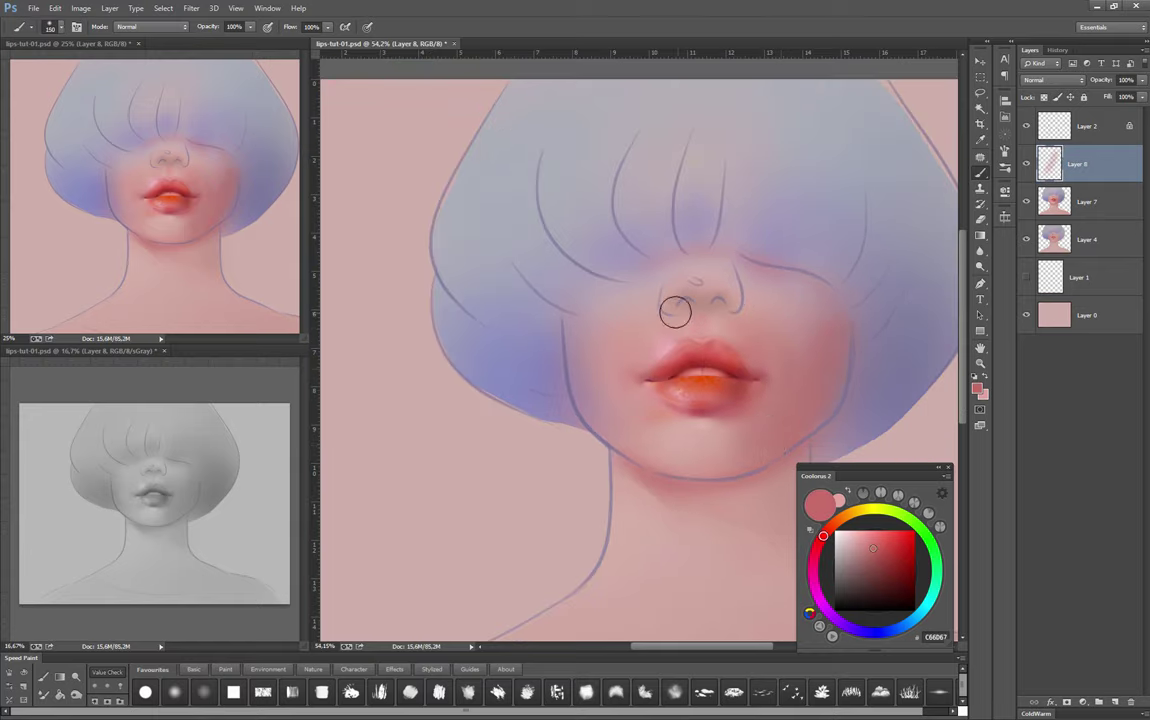
Dab a pale pink highlight on the tip of the nose with a smaller brush
{"action": "key", "text": "bracketleft"}
{"action": "key", "text": "bracketleft"}
{"action": "key", "text": "bracketleft"}
{"action": "key", "text": "bracketleft"}
{"action": "left_click", "coordinate": [693, 281]}
Paint the nostrils in deep red (A24039) and soften the base of the nose with sampled pinks, reducing the brush to 20 px
{"action": "left_click", "coordinate": [686, 300], "text": "alt"}
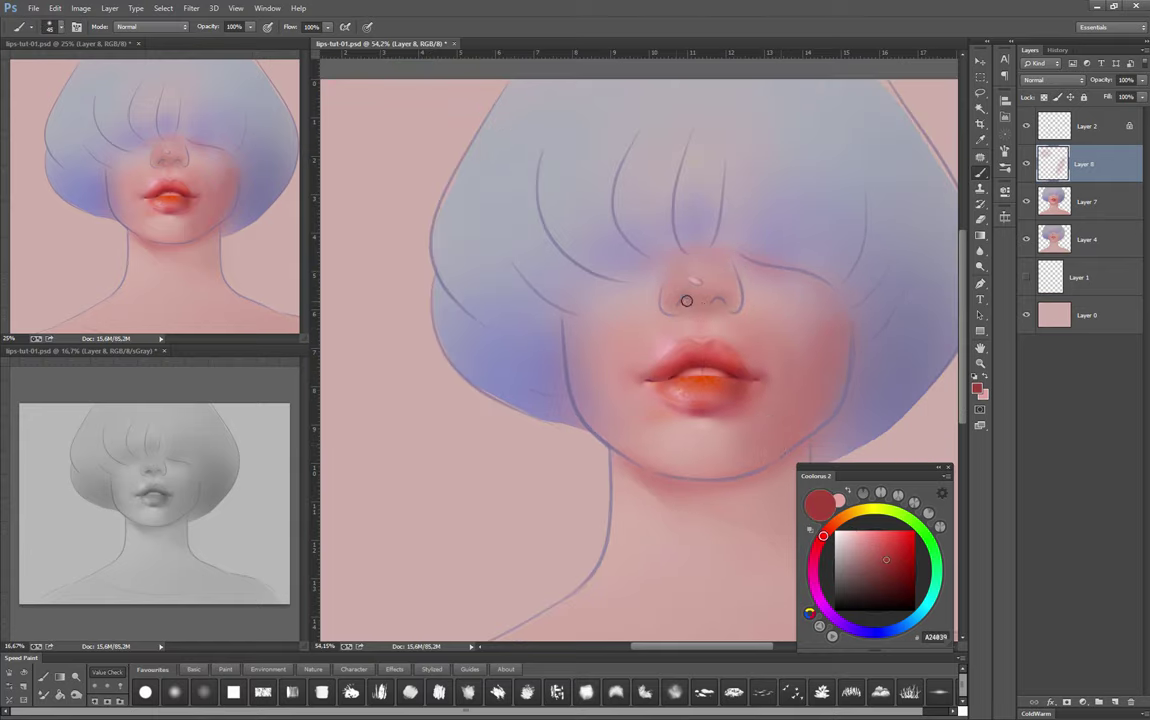
{"action": "key", "text": "ctrl+plus"}
{"action": "left_click", "coordinate": [637, 340], "text": "alt"}
{"action": "key", "text": "bracketright"}
{"action": "key", "text": "bracketright"}
{"action": "key", "text": "bracketright"}
{"action": "key", "text": "bracketleft"}
{"action": "key", "text": "bracketleft"}
{"action": "key", "text": "bracketleft"}
{"action": "key", "text": "bracketleft"}
{"action": "key", "text": "bracketleft"}
{"action": "key", "text": "bracketleft"}
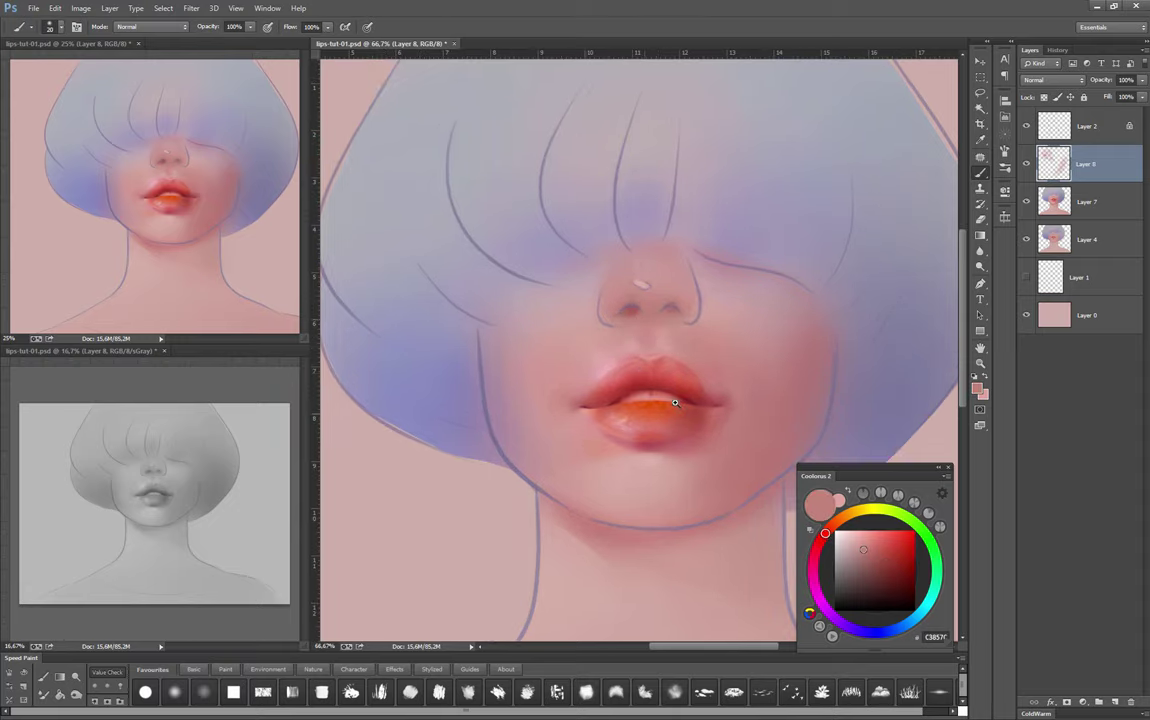
Refine the teeth and the upper lip's inner edge with sampled light pinks and 5–15 px brushes
{"action": "left_click_drag", "start_coordinate": [636, 418], "coordinate": [690, 418]}
{"action": "left_click", "coordinate": [645, 385], "text": "alt"}
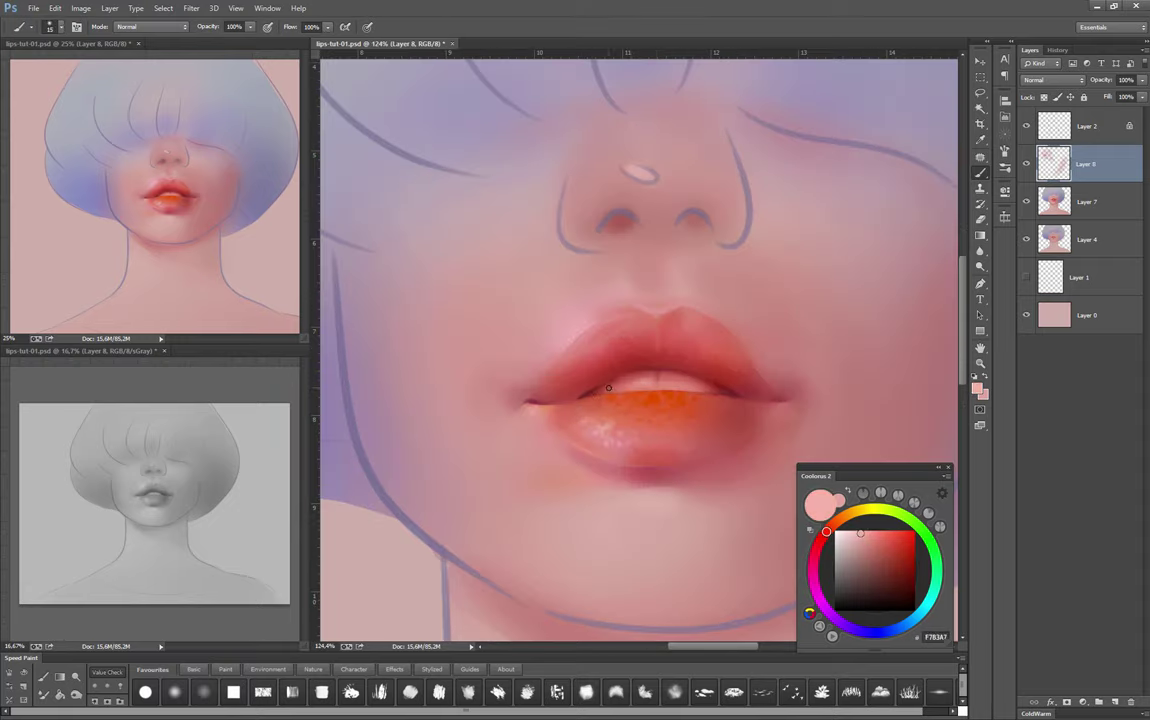
{"action": "scroll", "coordinate": [605, 350], "scroll_direction": "down", "scroll_amount": 3}
{"action": "scroll", "coordinate": [572, 344], "scroll_direction": "up", "scroll_amount": 3}
{"action": "scroll", "coordinate": [572, 344], "scroll_direction": "down", "scroll_amount": 3}
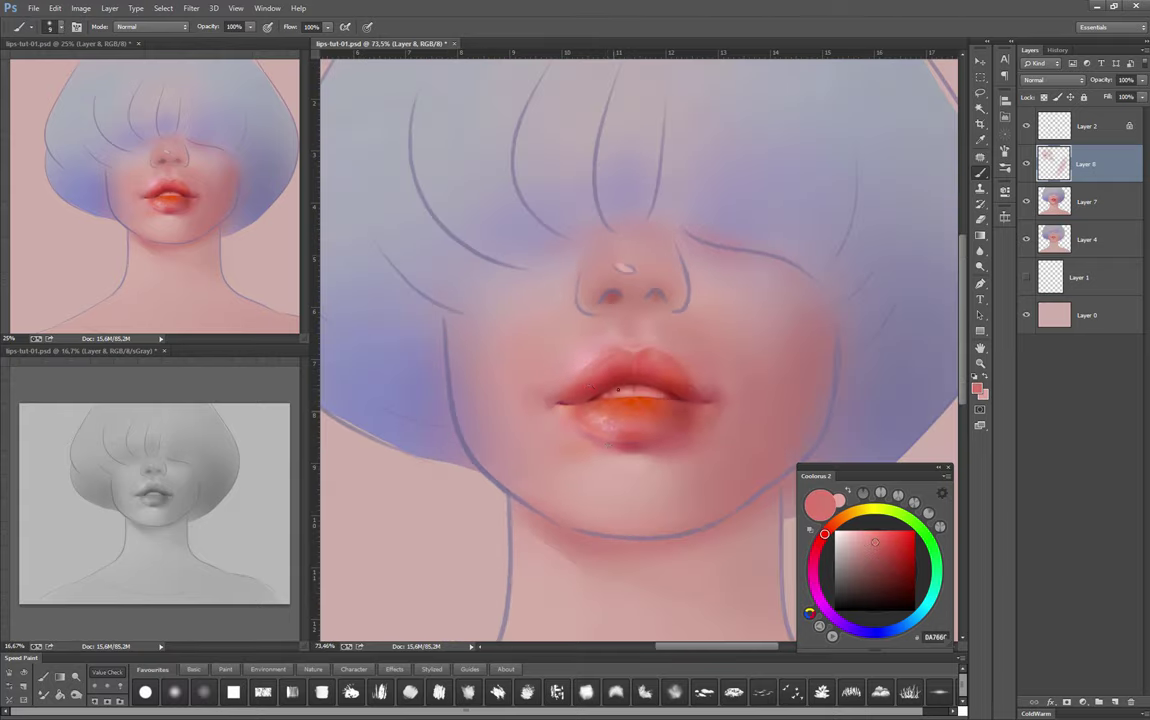
Define the upper lip's cupid's bow and centre crease with sampled reds and a small brush
{"action": "scroll", "coordinate": [633, 358], "scroll_direction": "up", "scroll_amount": 3}
{"action": "left_click", "coordinate": [633, 358], "text": "alt"}
{"action": "key", "text": "bracketright"}
{"action": "left_click", "coordinate": [678, 338], "text": "alt"}
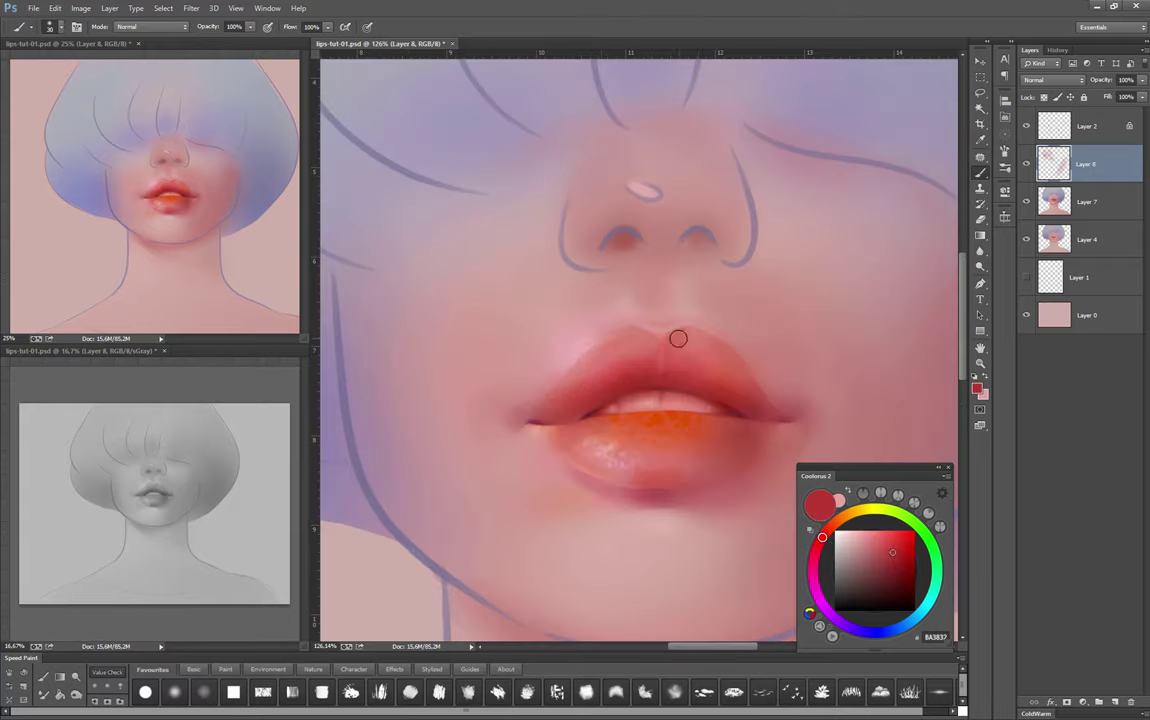
{"action": "left_click", "coordinate": [673, 350], "text": "alt"}
{"action": "left_click", "coordinate": [650, 435], "text": "alt"}
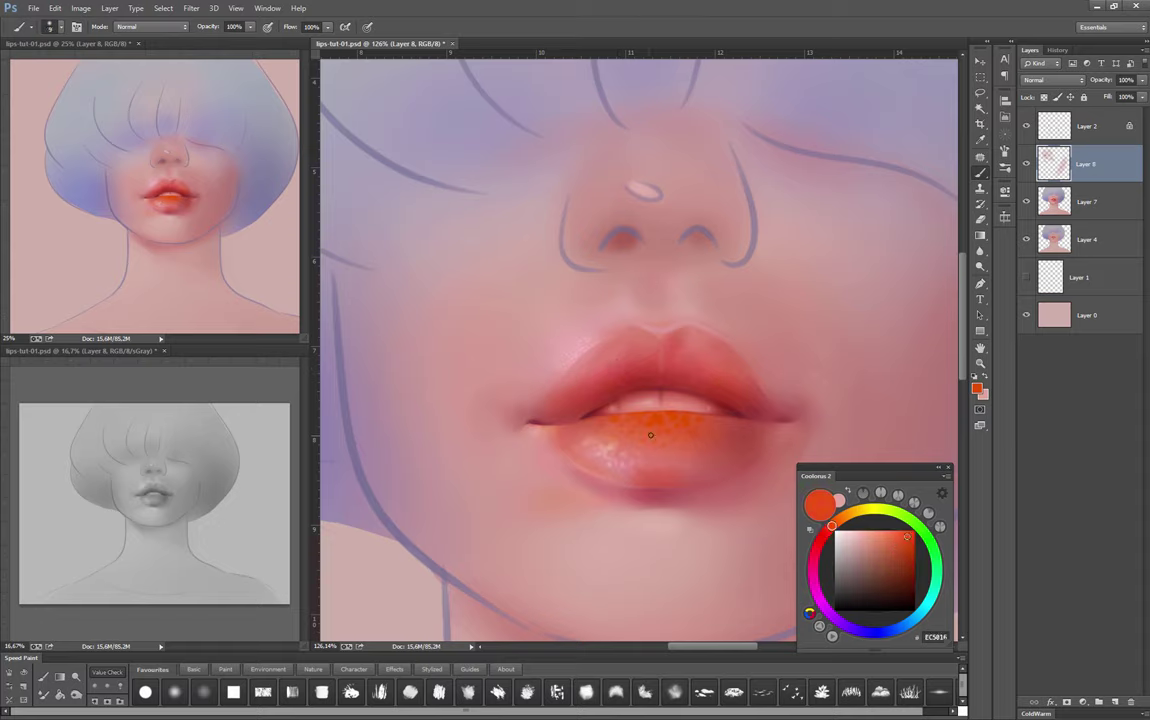
Soften the upper lip's outer contour with sampled coral tones, varying the brush between 60 and 30 px
{"action": "left_click", "coordinate": [572, 408], "text": "alt"}
{"action": "key", "text": "bracketright"}
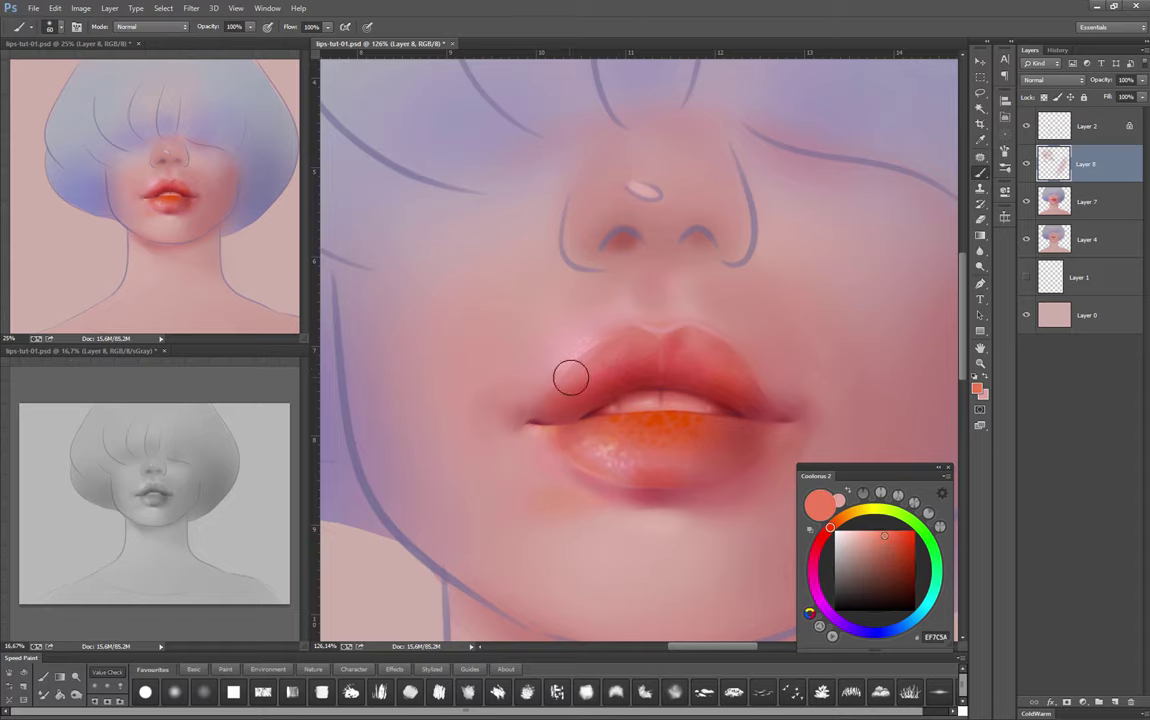
{"action": "left_click", "coordinate": [588, 408], "text": "alt"}
{"action": "key", "text": "bracketleft"}
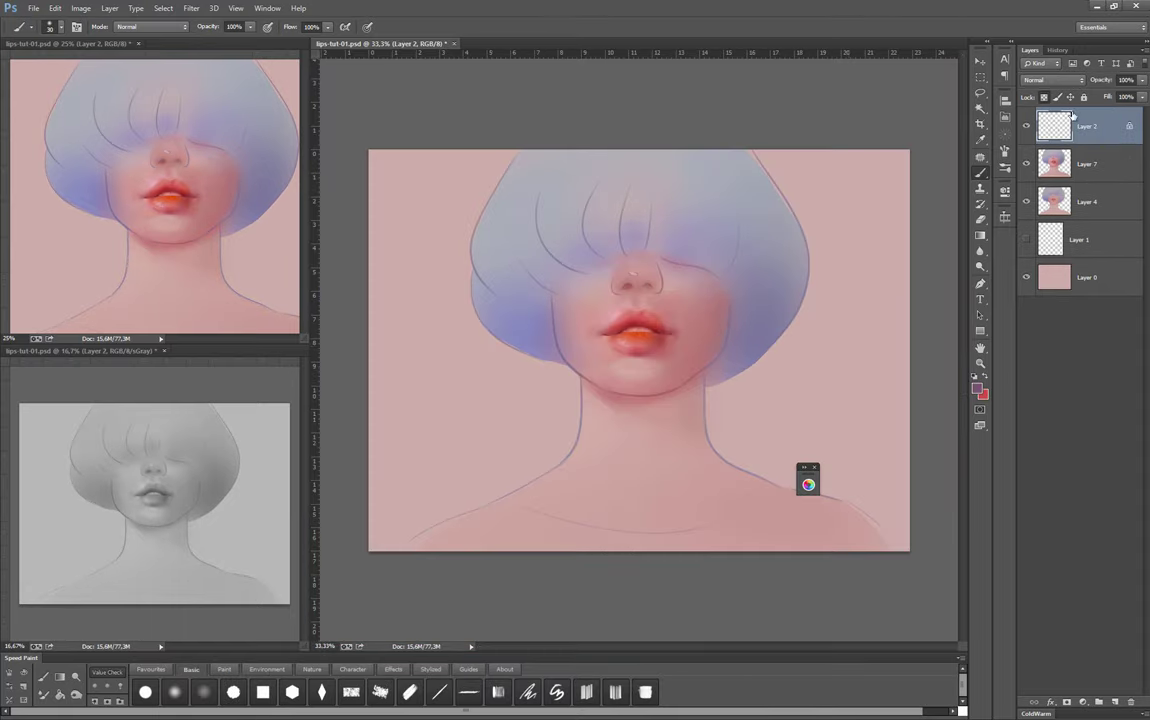
Stamp all visible layers into a new top layer and apply the Find Edges filter to it
{"action": "left_click", "coordinate": [790, 231]}
{"action": "key", "text": "ctrl+shift+alt+e"}
{"action": "left_click", "coordinate": [191, 8]}
{"action": "mouse_move", "coordinate": [282, 208]}
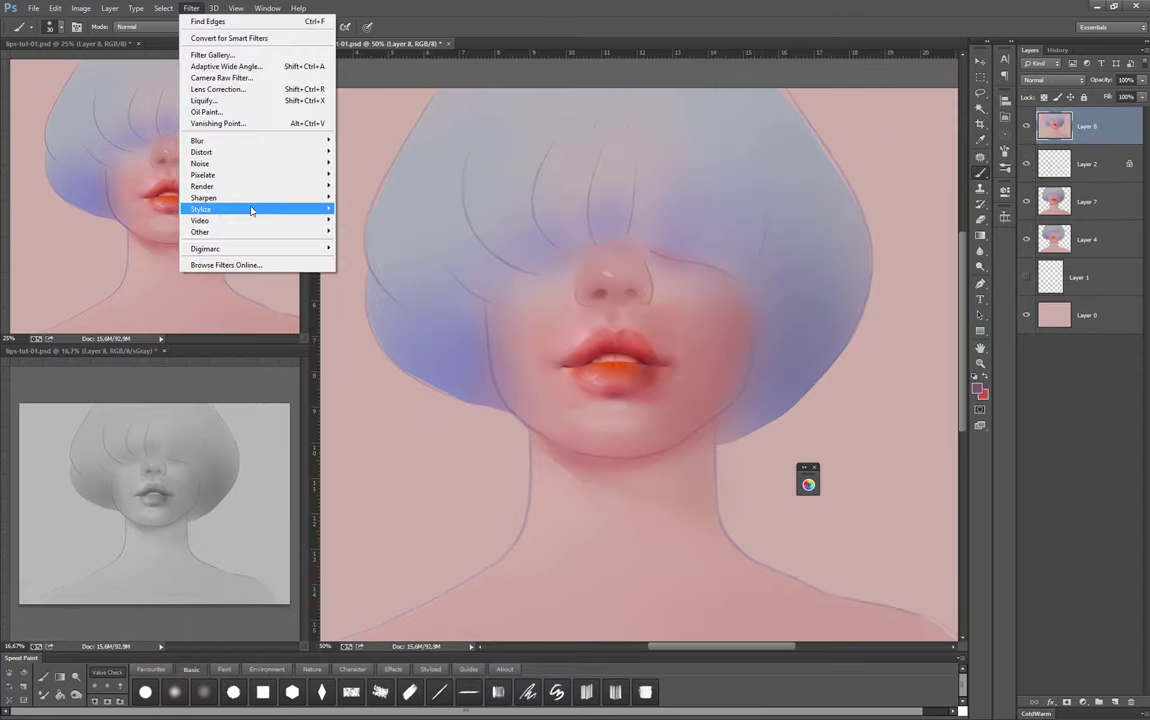
{"action": "left_click", "coordinate": [475, 277]}
Invert the edges layer, blend it as Color Dodge at 55% opacity, and mask parts of the effect around the face
{"action": "key", "text": "ctrl+i"}
{"action": "key", "text": "shift+alt+d"}
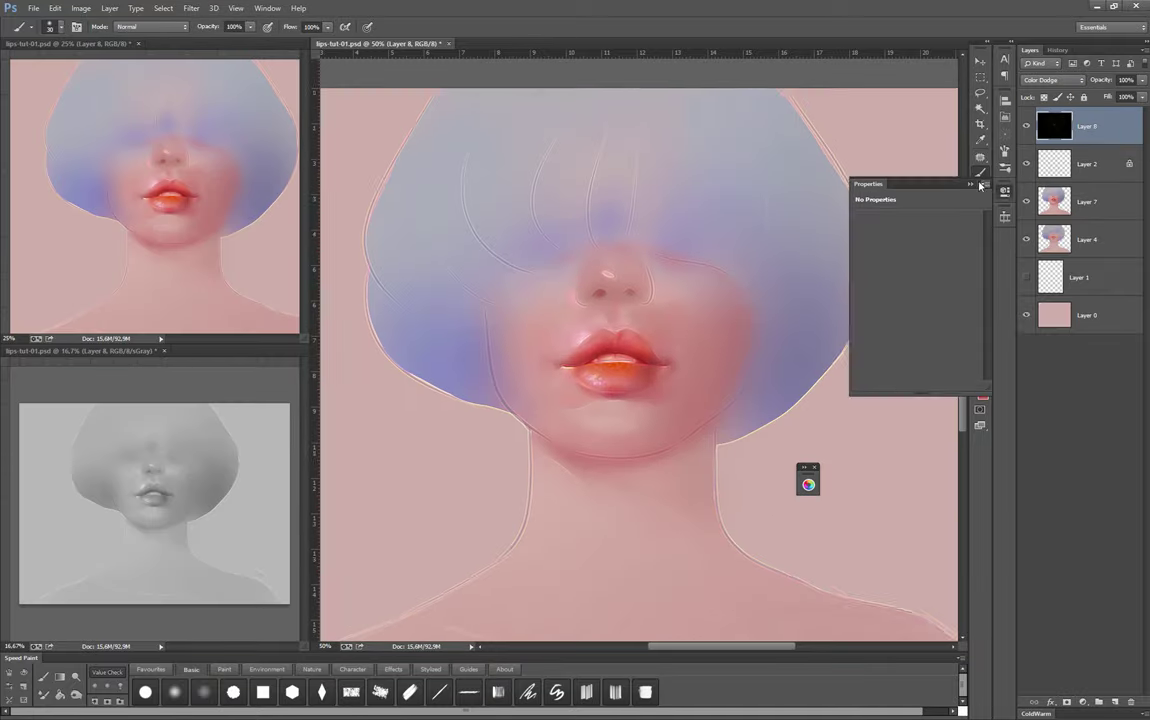
{"action": "type", "text": "55"}
{"action": "key", "text": "Return"}
{"action": "key", "text": "ctrl+plus"}
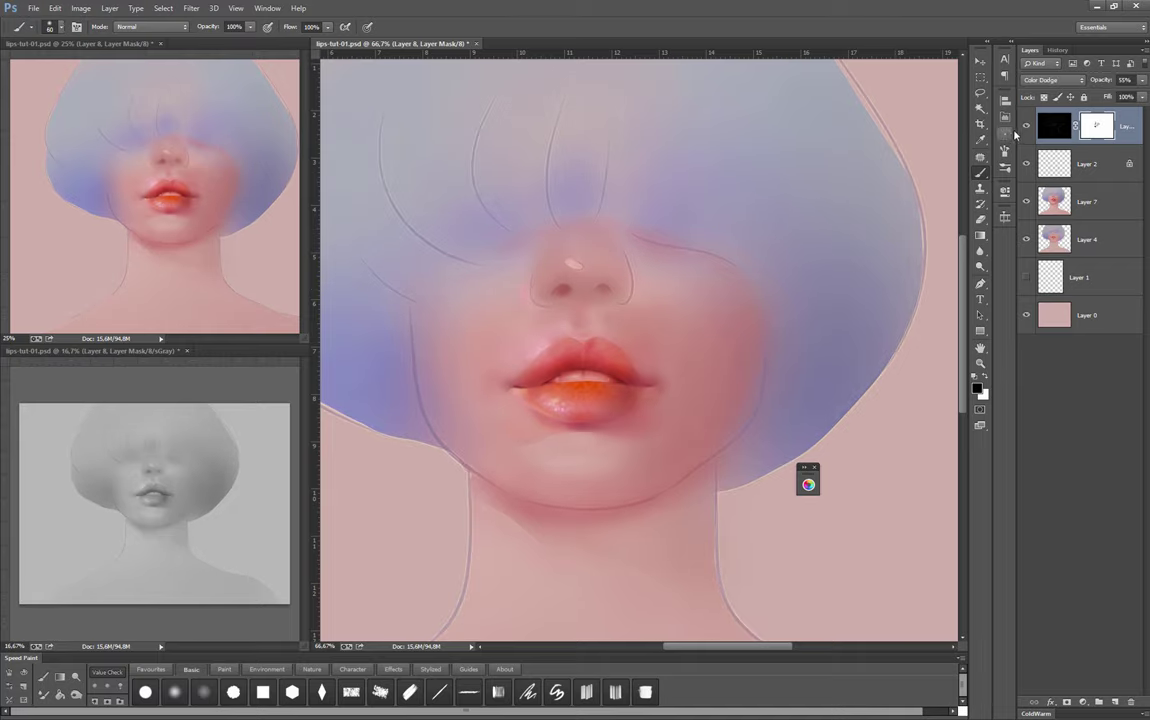
Stamp the visible artwork into another new layer and add 2.5% uniform noise to it
{"action": "key", "text": "ctrl+0"}
{"action": "key", "text": "ctrl+plus"}
{"action": "key", "text": "ctrl+shift+alt+e"}
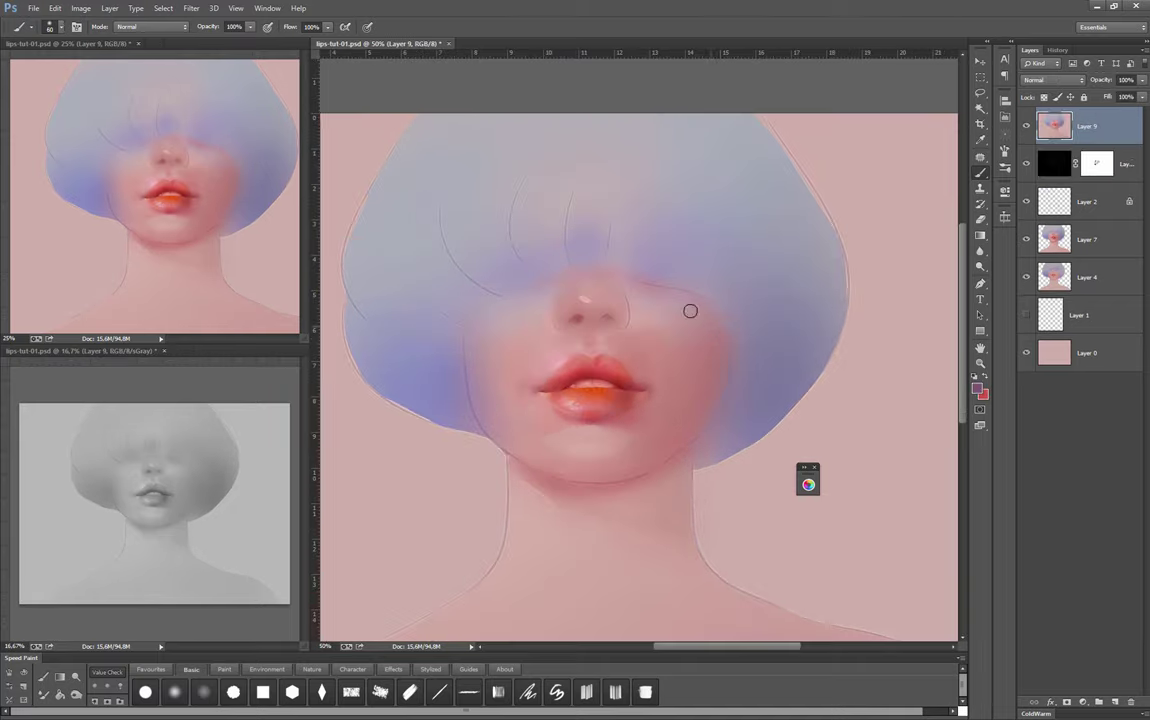
{"action": "left_click", "coordinate": [191, 8]}
{"action": "mouse_move", "coordinate": [215, 157]}
{"action": "left_click", "coordinate": [385, 159]}
{"action": "key", "text": "ctrl+plus"}
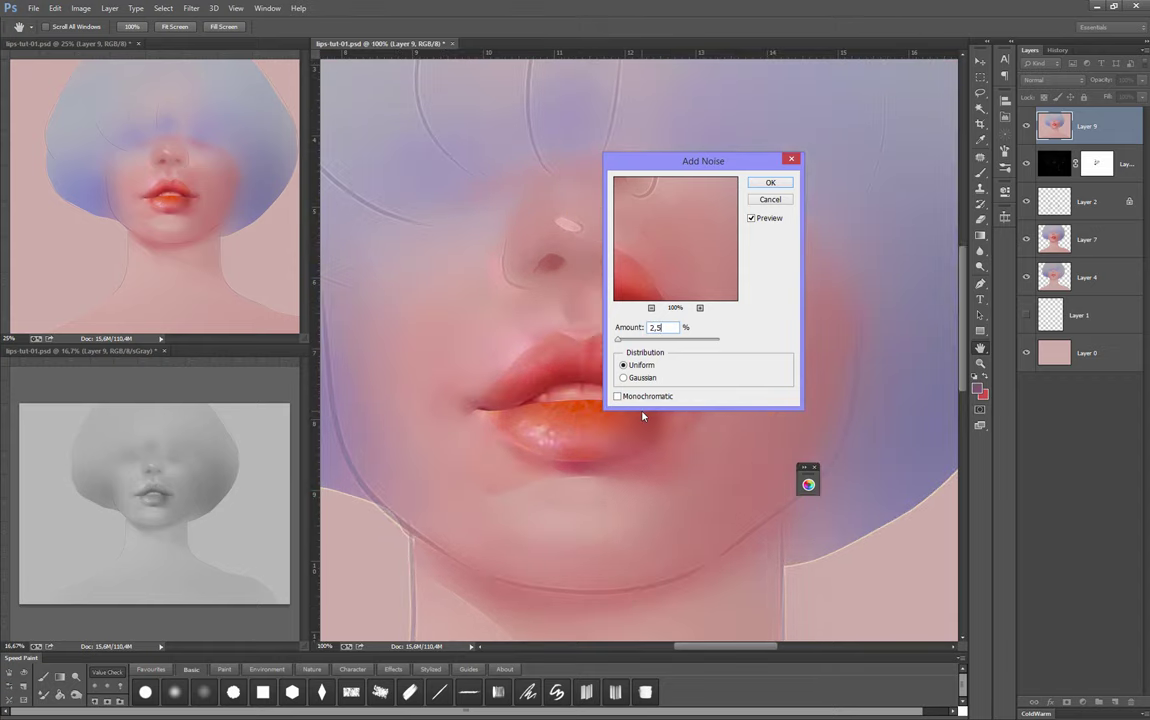
{"action": "scroll", "coordinate": [643, 415], "scroll_direction": "up", "scroll_amount": 3}
{"action": "left_click", "coordinate": [770, 184]}
Duplicate the grained composite layer and apply a sharpening filter to the copy
{"action": "key", "text": "ctrl+minus"}
{"action": "key", "text": "b"}
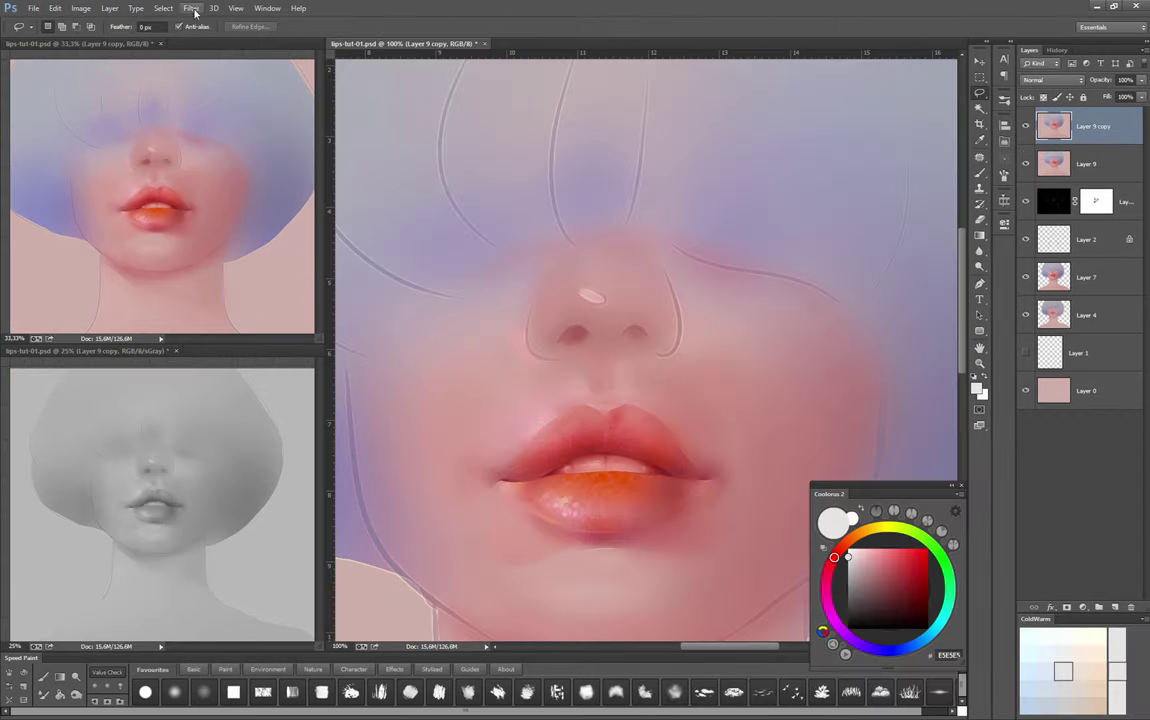
{"action": "left_click", "coordinate": [191, 8]}
{"action": "left_click", "coordinate": [380, 249]}
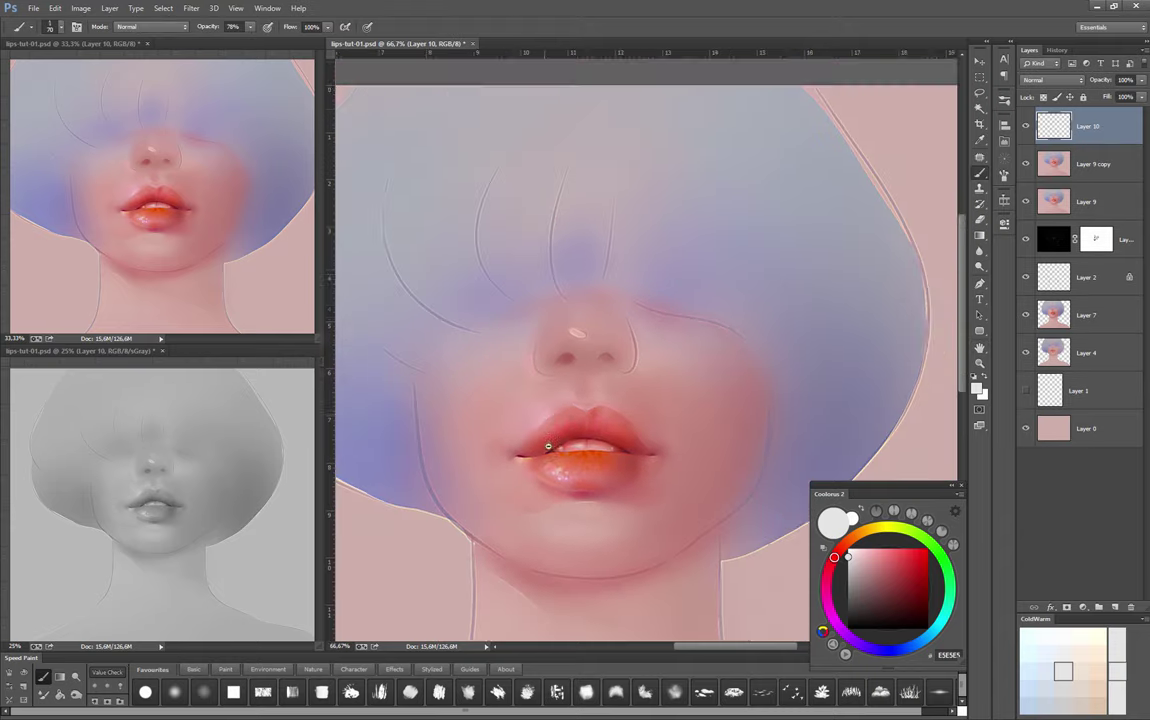
On a new Multiply layer, lasso the mouth opening beside the teeth and shade it with a deep red
{"action": "left_click", "coordinate": [1052, 79]}
{"action": "left_click", "coordinate": [1030, 131]}
{"action": "key", "text": "ctrl+plus"}
{"action": "key", "text": "l"}
{"action": "mouse_move", "coordinate": [560, 410]}
{"action": "left_mouse_down"}
{"action": "mouse_move", "coordinate": [540, 409]}
{"action": "mouse_move", "coordinate": [590, 390]}
{"action": "mouse_move", "coordinate": [600, 413]}
{"action": "left_mouse_up"}
{"action": "key", "text": "b"}
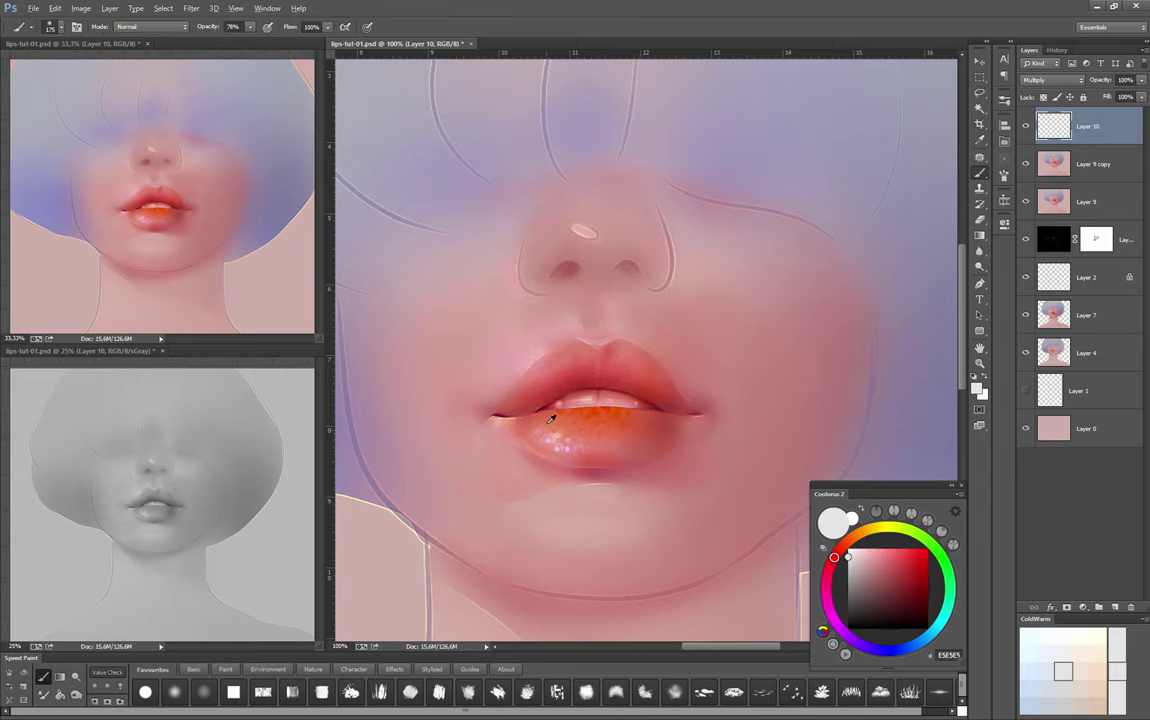
{"action": "left_click", "coordinate": [526, 418], "text": "alt"}
{"action": "key", "text": "ctrl+d"}
Lasso the other side of the mouth opening and shade it and the upper lip in crimson (A9172F)
{"action": "key", "text": "l"}
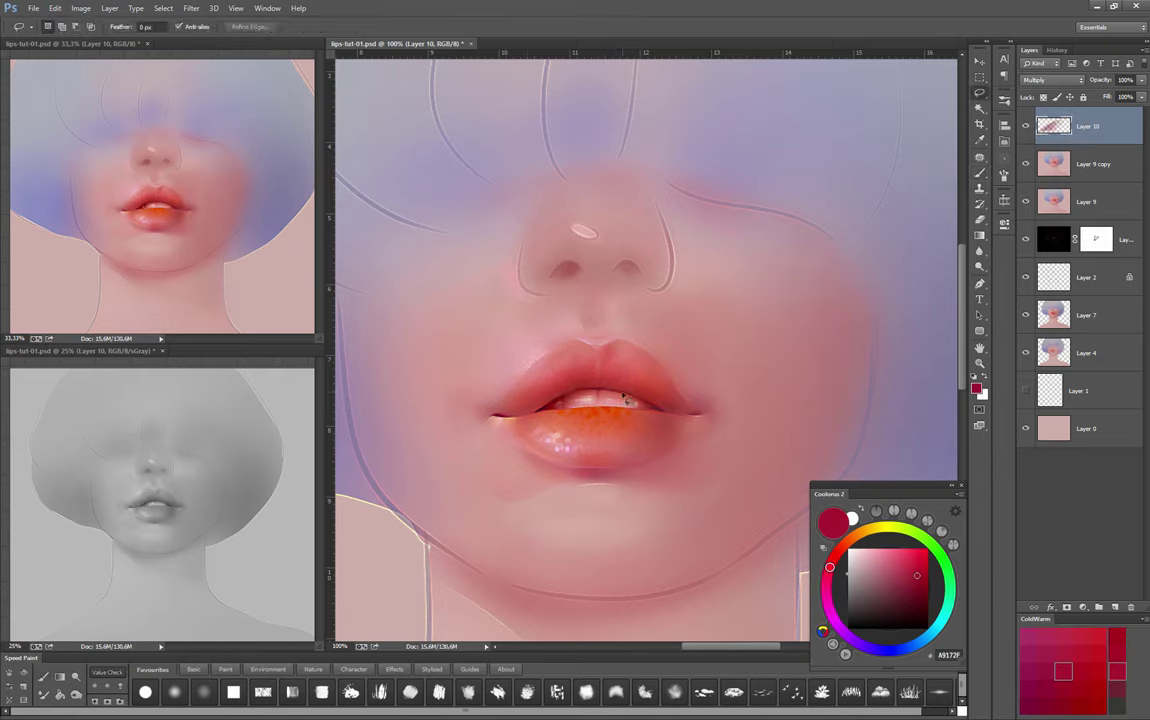
{"action": "mouse_move", "coordinate": [600, 397]}
{"action": "left_mouse_down"}
{"action": "mouse_move", "coordinate": [560, 410]}
{"action": "mouse_move", "coordinate": [668, 421]}
{"action": "left_mouse_up"}
{"action": "key", "text": "b"}
{"action": "key", "text": "ctrl+h"}
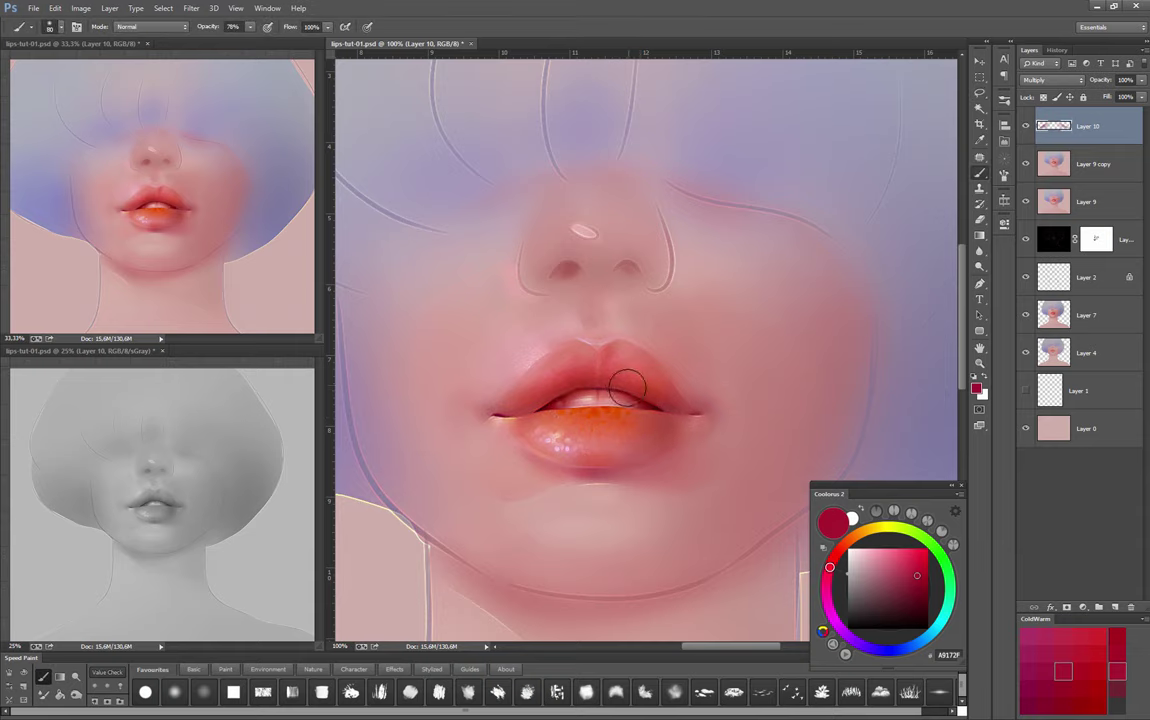
{"action": "mouse_move", "coordinate": [505, 375]}
{"action": "left_mouse_down"}
{"action": "mouse_move", "coordinate": [660, 411]}
{"action": "mouse_move", "coordinate": [626, 403]}
{"action": "left_mouse_up"}
Add a new Normal layer and refine the lip edges with sampled reds and corals and a 15 px brush
{"action": "key", "text": "ctrl+shift+alt+n"}
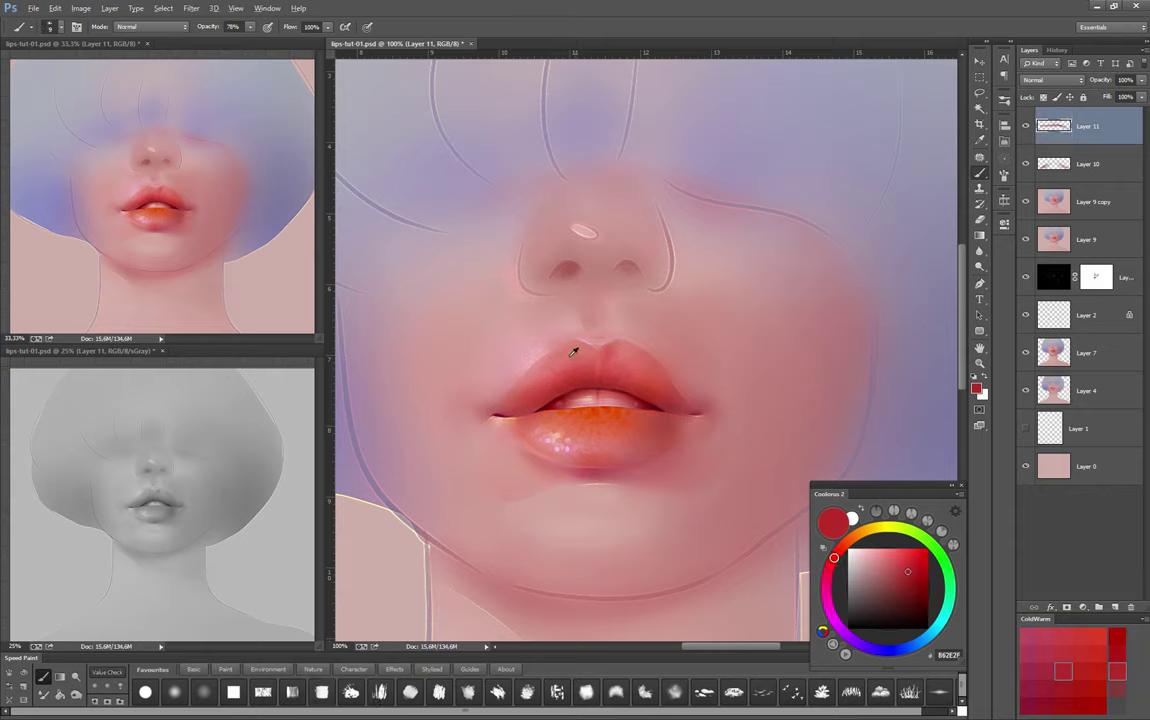
{"action": "left_click", "coordinate": [616, 380], "text": "alt"}
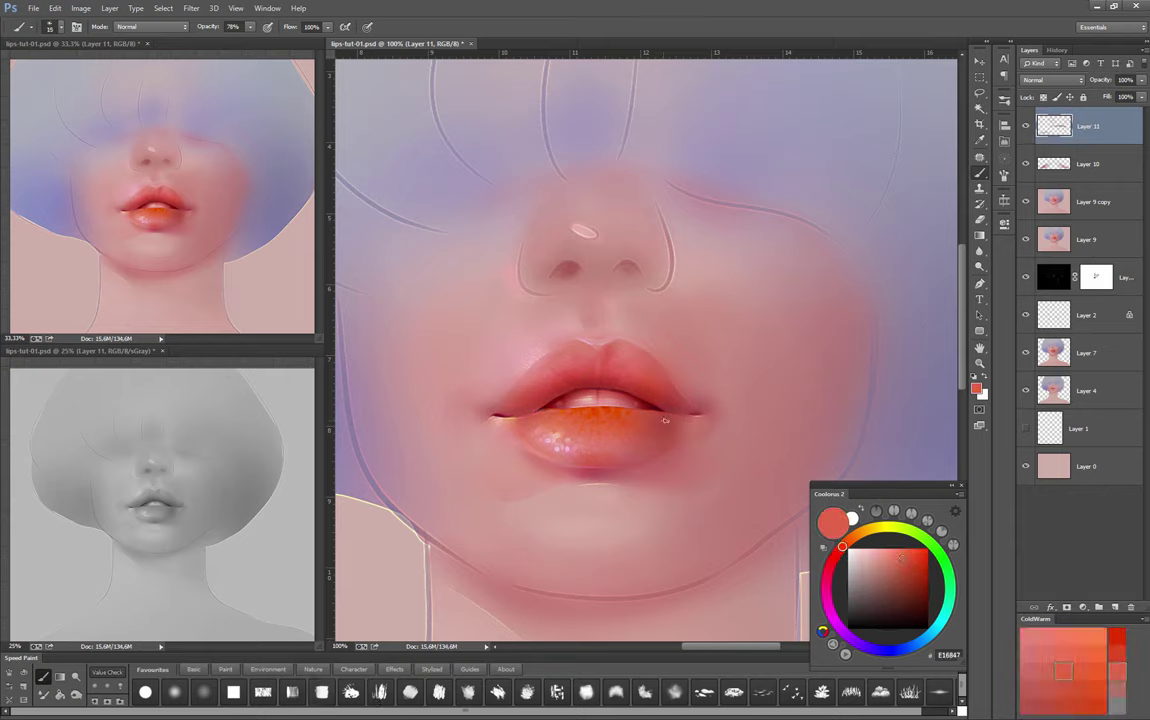
{"action": "left_click", "coordinate": [604, 424], "text": "alt"}
{"action": "left_click", "coordinate": [634, 424], "text": "alt"}
{"action": "scroll", "coordinate": [616, 371], "scroll_direction": "up", "scroll_amount": 2}
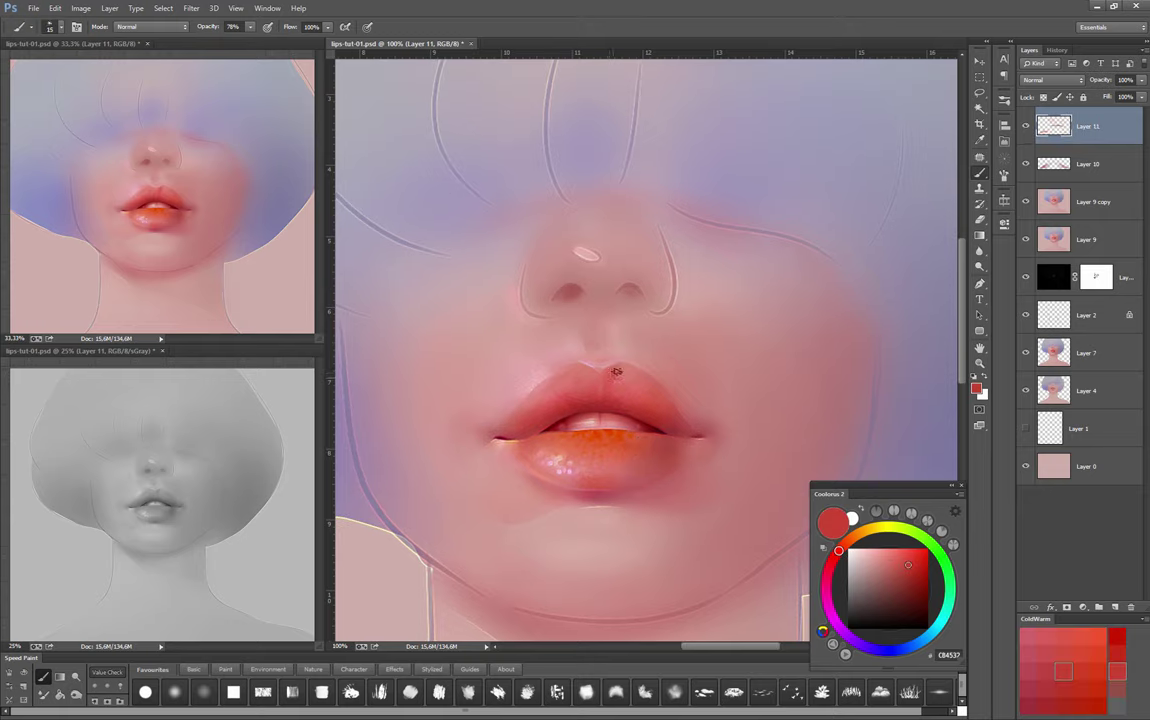
Blend the upper lip's centre crease and surface with sampled reds at 35% brush opacity
{"action": "left_click", "coordinate": [619, 372], "text": "alt"}
{"action": "key", "text": "3"}
{"action": "key", "text": "5"}
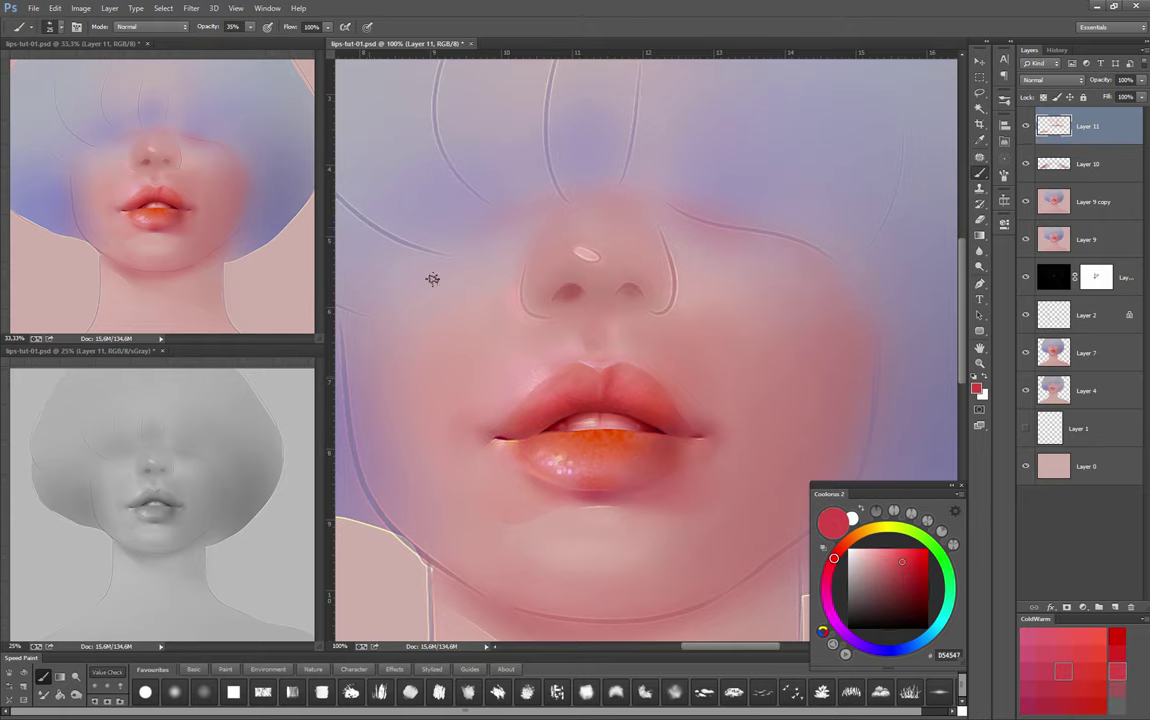
{"action": "left_click", "coordinate": [612, 398], "text": "alt"}
{"action": "left_click", "coordinate": [530, 418], "text": "alt"}
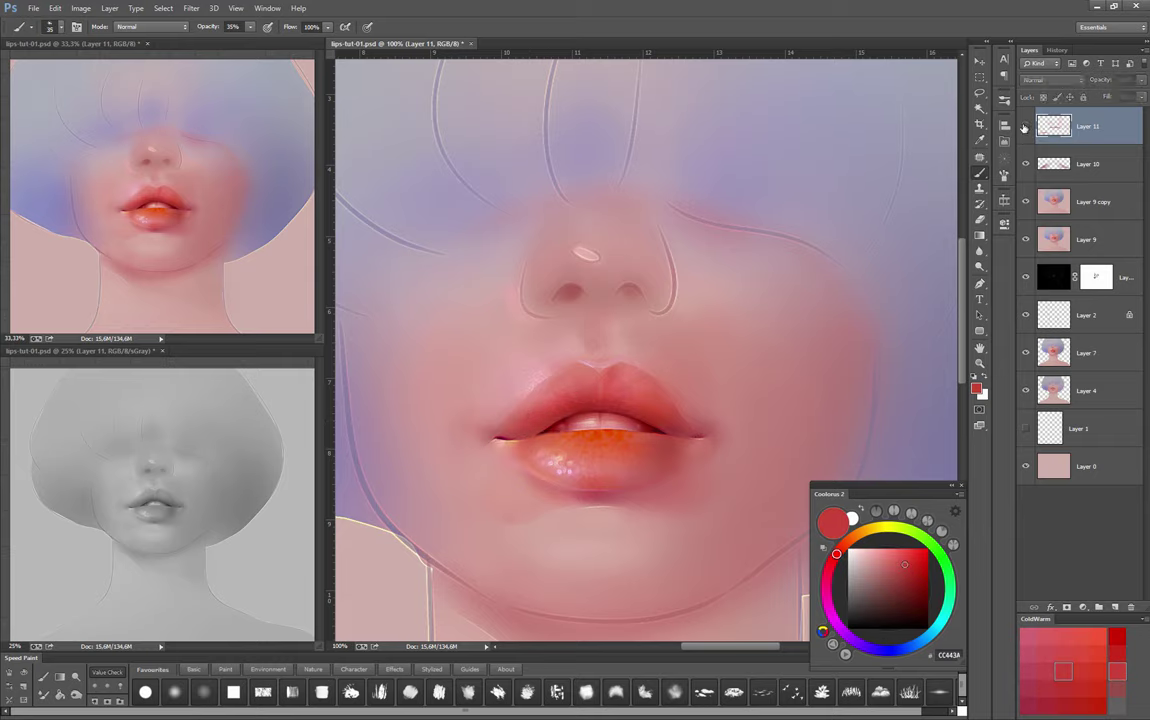
Create a new Overlay layer and move it to the top of the layer stack
{"action": "left_click", "coordinate": [1020, 167]}
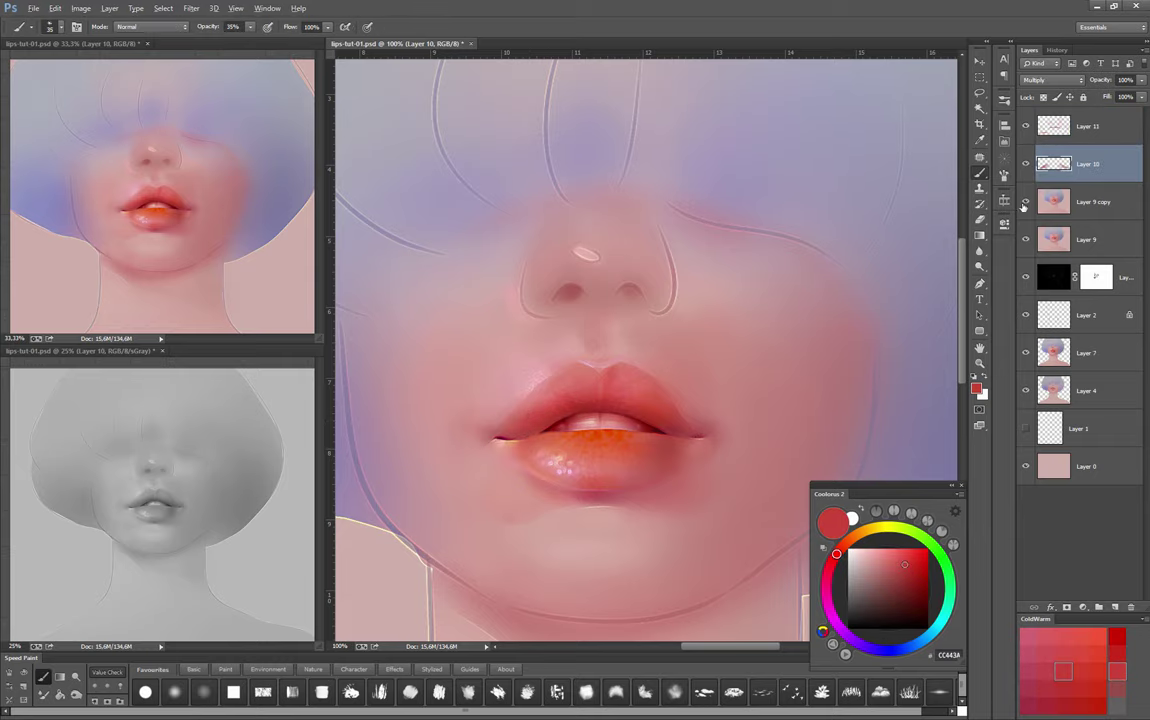
{"action": "key", "text": "ctrl+shift+alt+n"}
{"action": "key", "text": "shift+alt+o"}
{"action": "key", "text": "F2"}
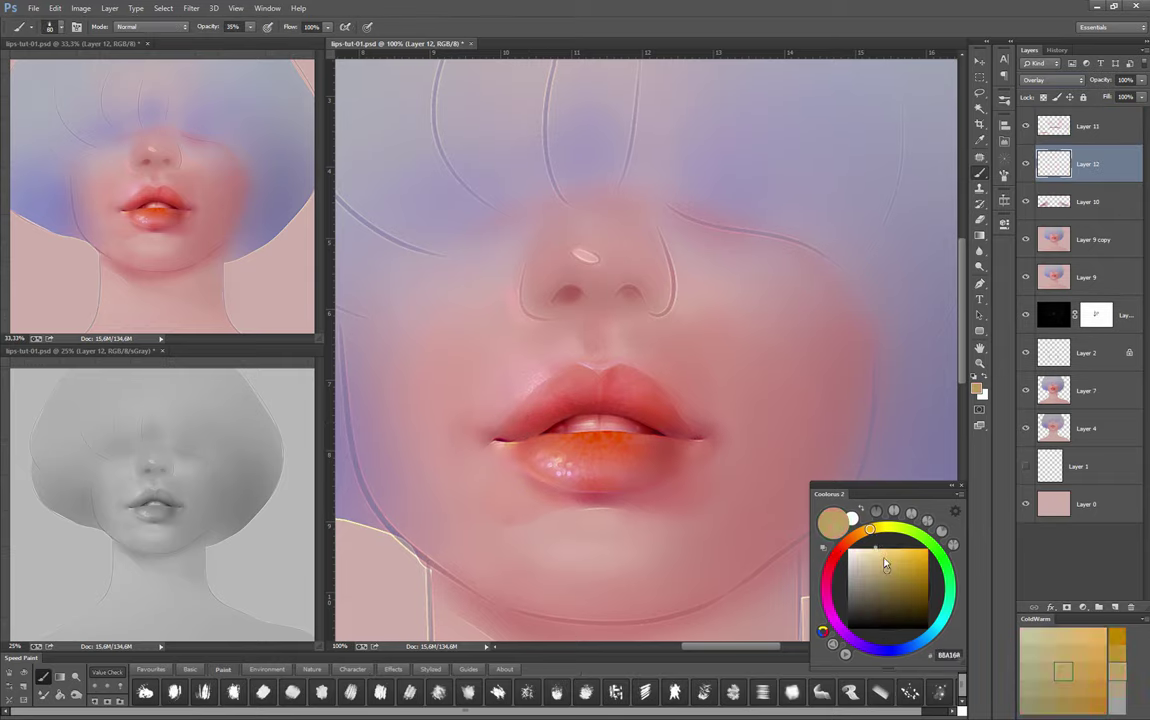
{"action": "key", "text": "ctrl+]"}
Glaze the upper lip with light coral and light magenta-pink using a textured brush at 35% opacity
{"action": "left_click", "coordinate": [848, 540]}
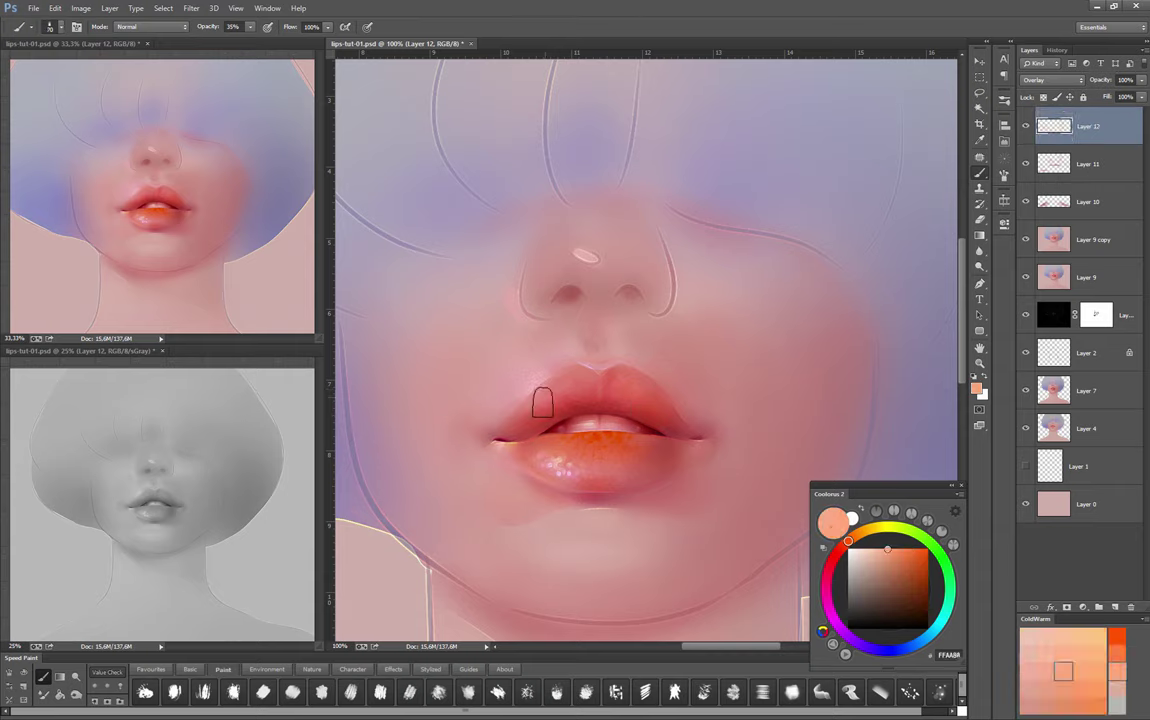
{"action": "left_click", "coordinate": [602, 395], "text": "alt"}
{"action": "left_click", "coordinate": [828, 605]}
{"action": "left_click", "coordinate": [870, 549]}
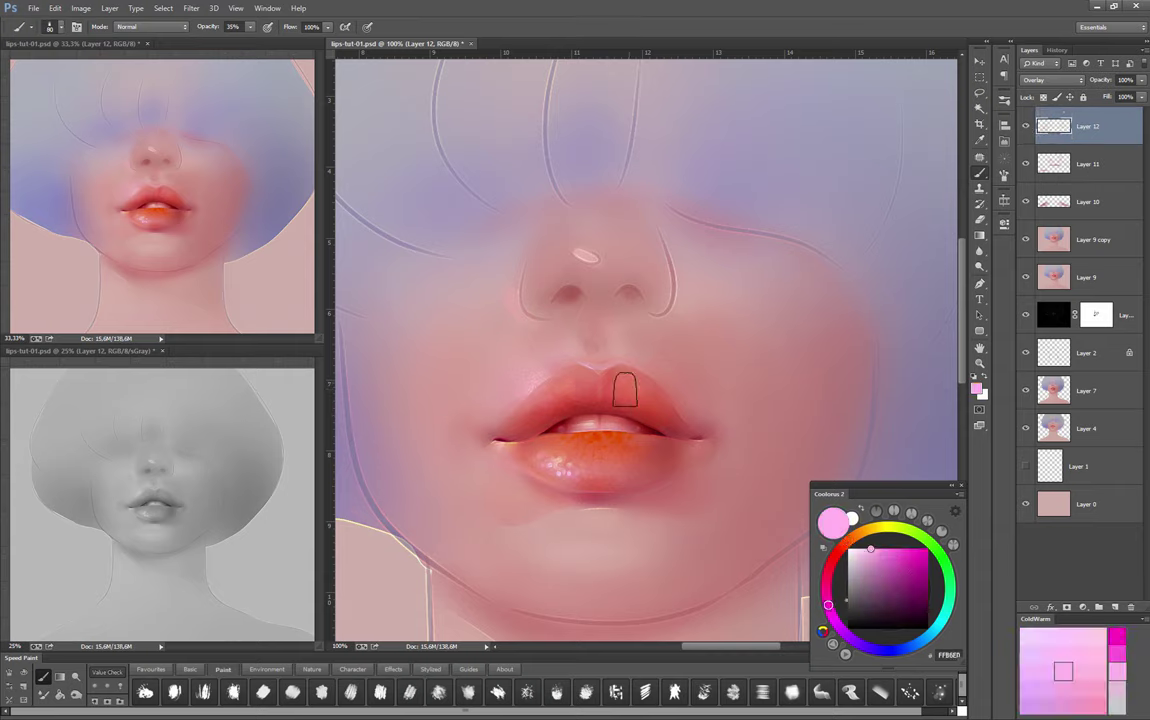
{"action": "left_click", "coordinate": [589, 377], "text": "alt"}
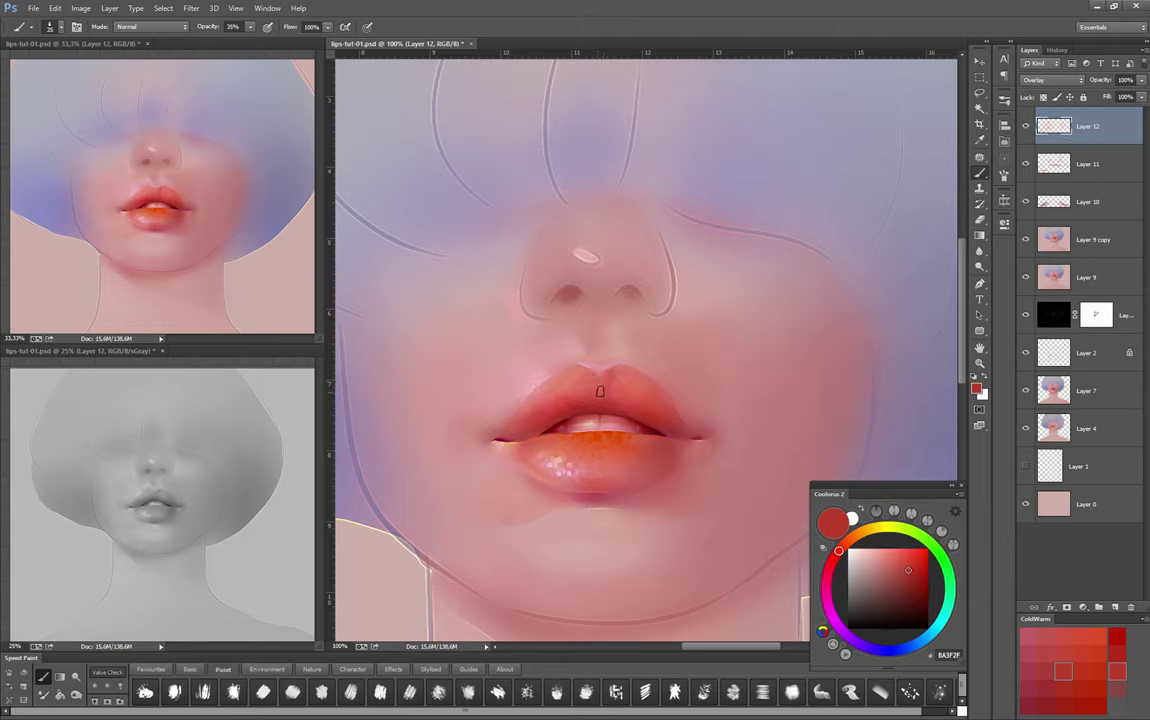
Brighten the lower lip with pale pink at 85% brush opacity and tone it with sampled deep red (B12E2F)
{"action": "left_click", "coordinate": [770, 540], "text": "alt"}
{"action": "key", "text": "bracketright"}
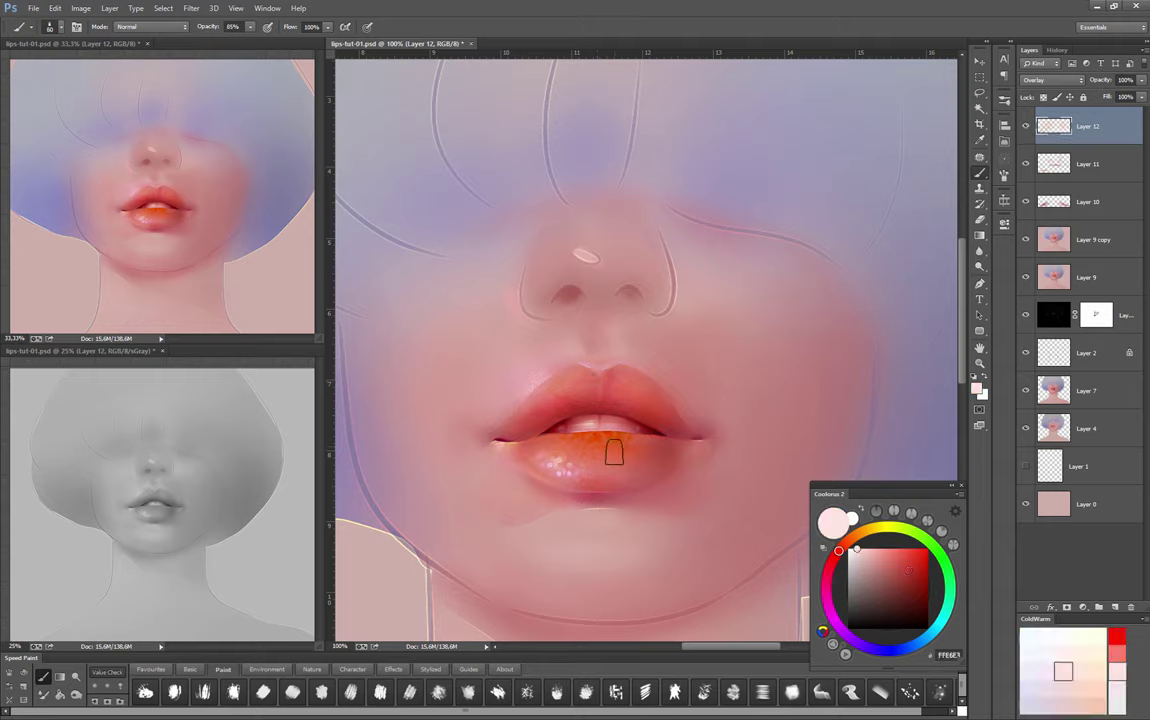
{"action": "key", "text": "8"}
{"action": "key", "text": "5"}
{"action": "left_click", "coordinate": [585, 440], "text": "alt"}
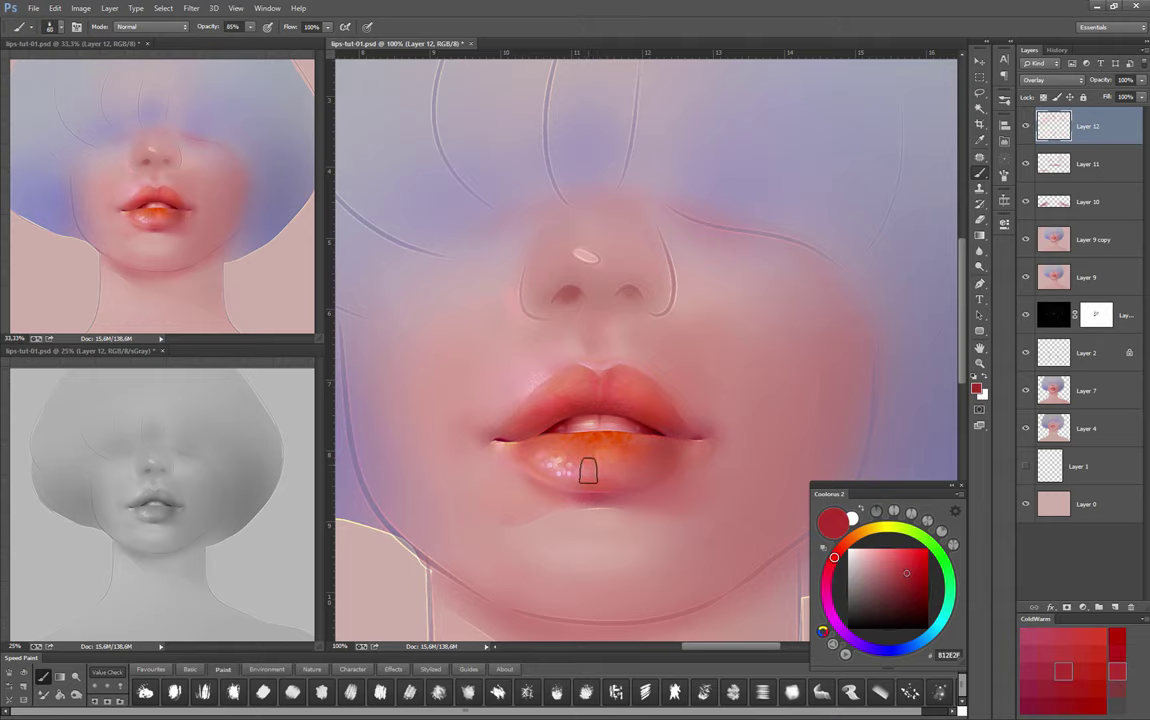
Paint fine pale pink highlights on the philtrum and around the lips with 10–20 px brushes
{"action": "left_click", "coordinate": [622, 374], "text": "alt"}
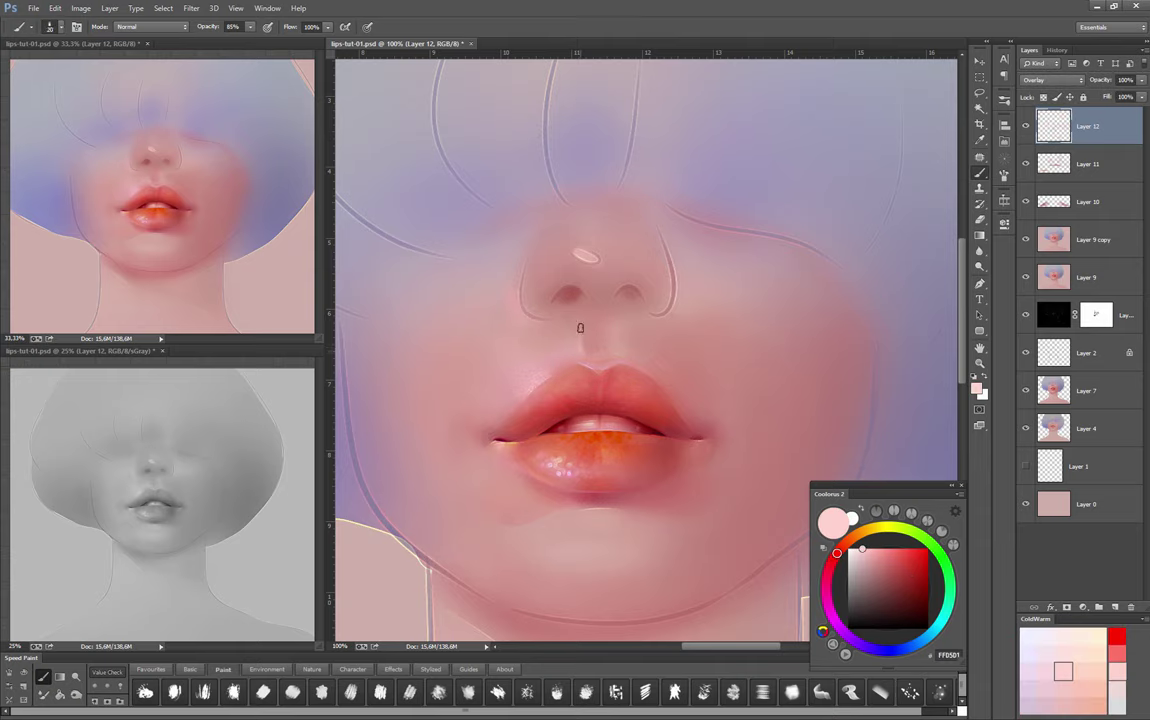
{"action": "left_click_drag", "start_coordinate": [584, 465], "coordinate": [606, 445]}
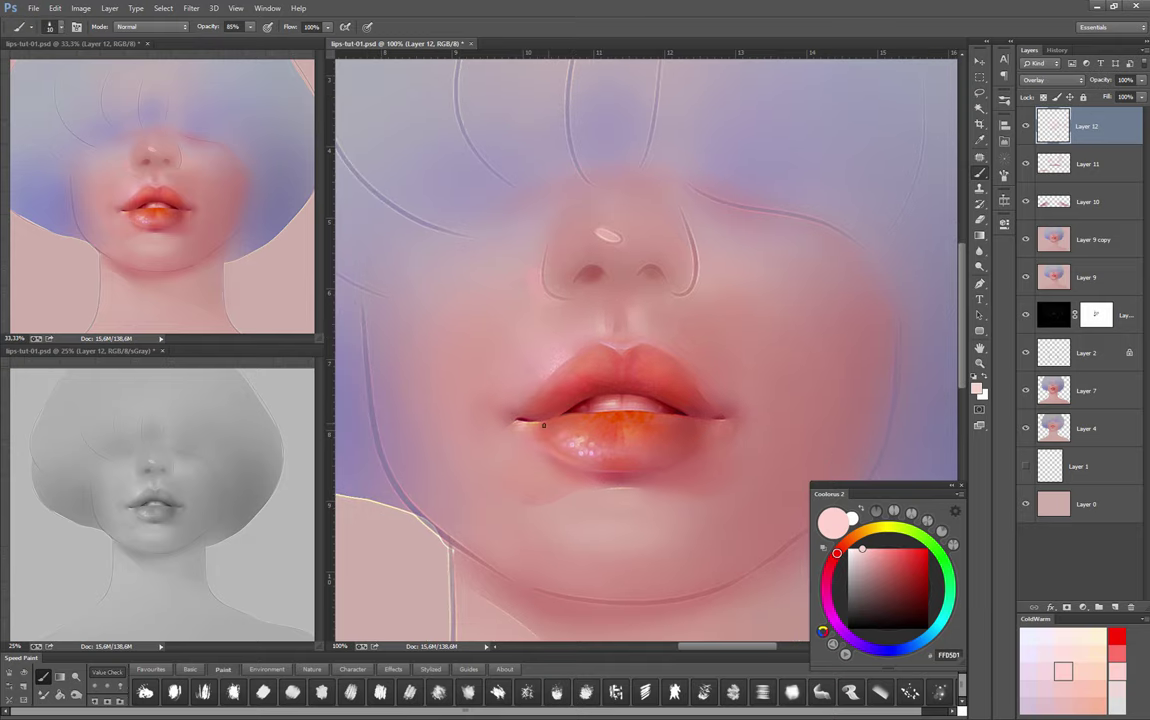
{"action": "key", "text": "ctrl+minus"}
{"action": "key", "text": "ctrl+minus"}
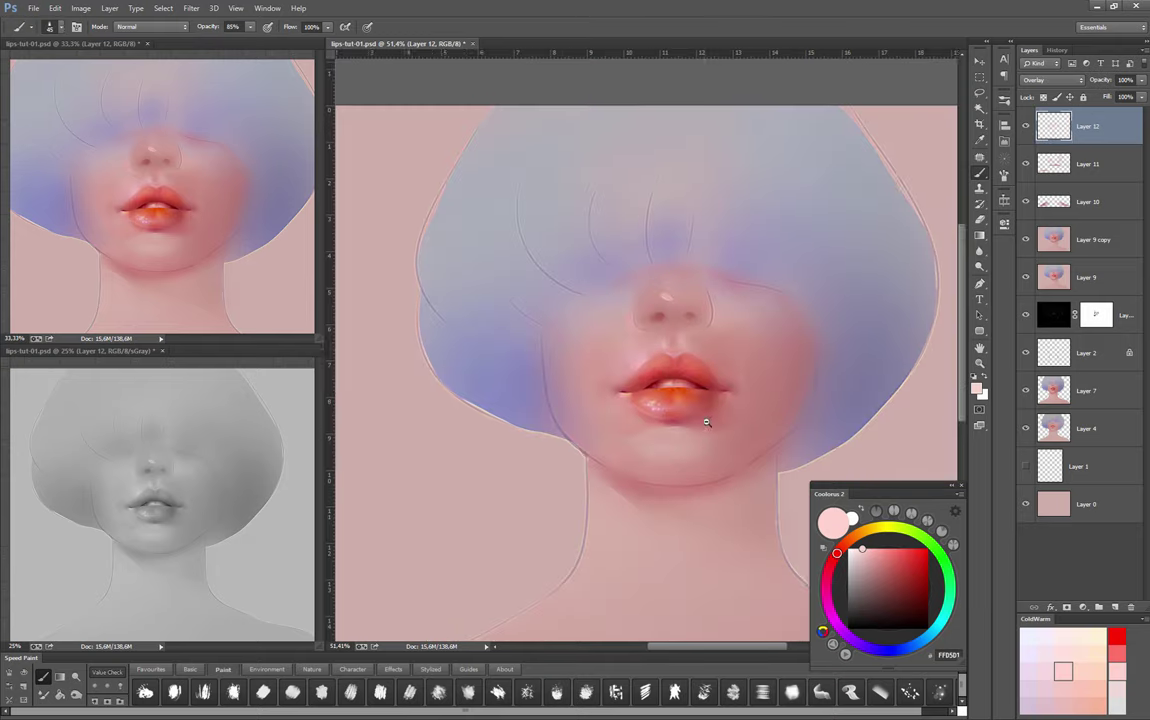